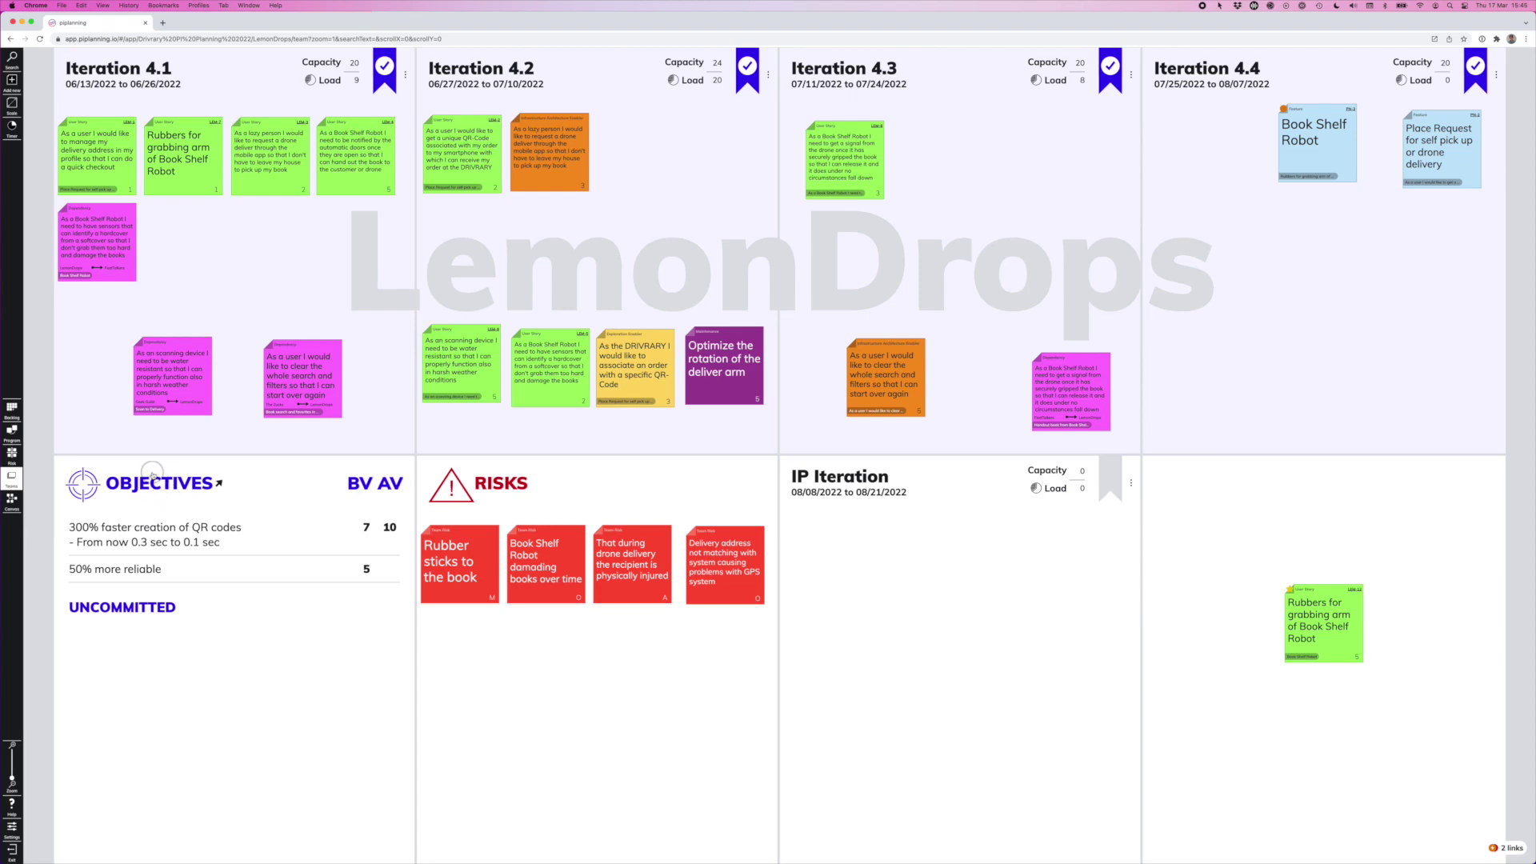
pyautogui.click(13, 410)
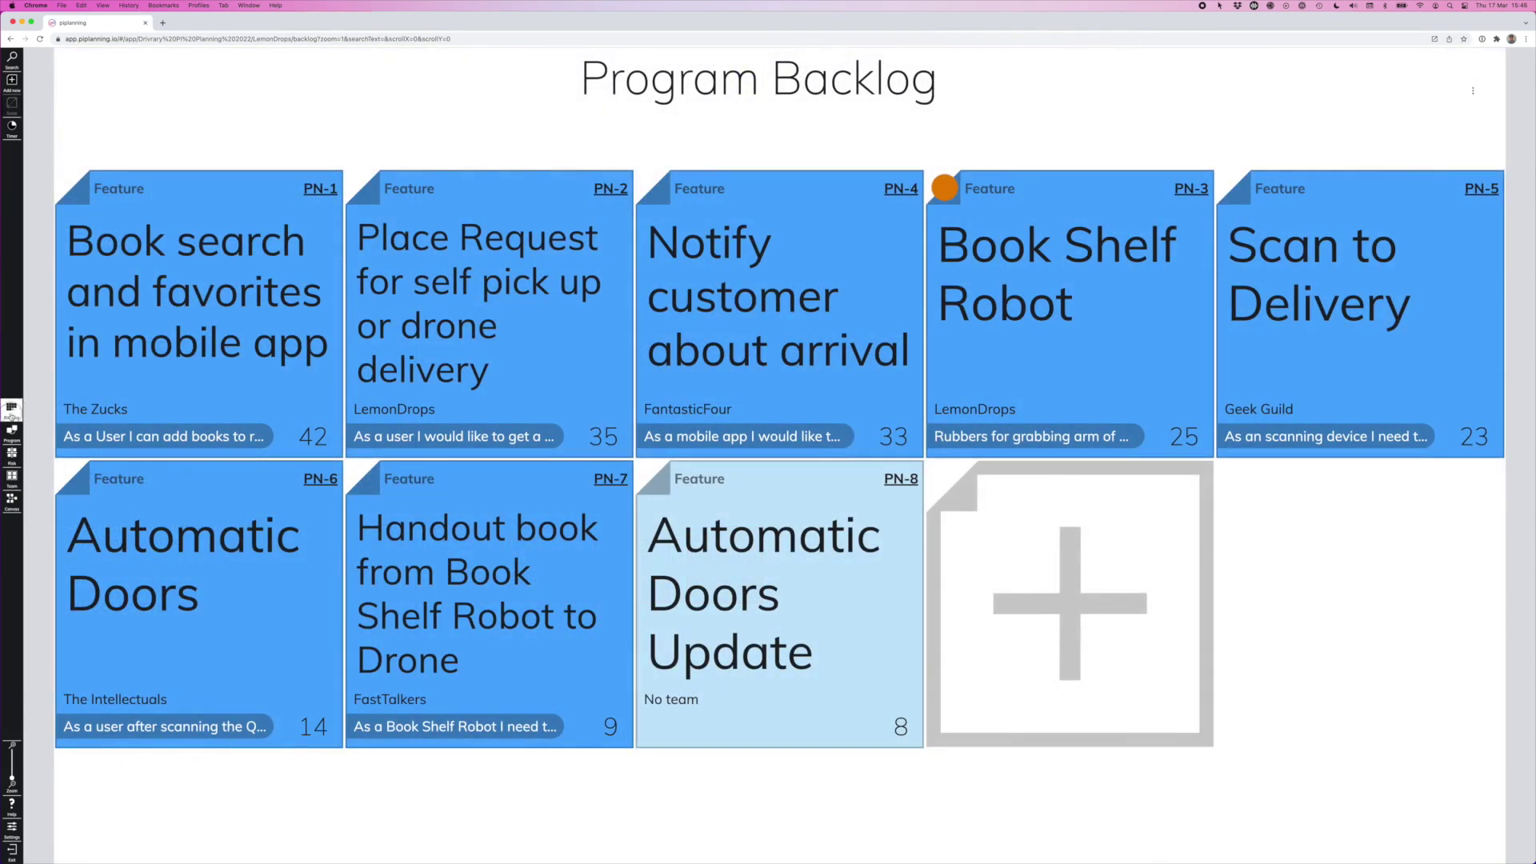
pyautogui.click(12, 435)
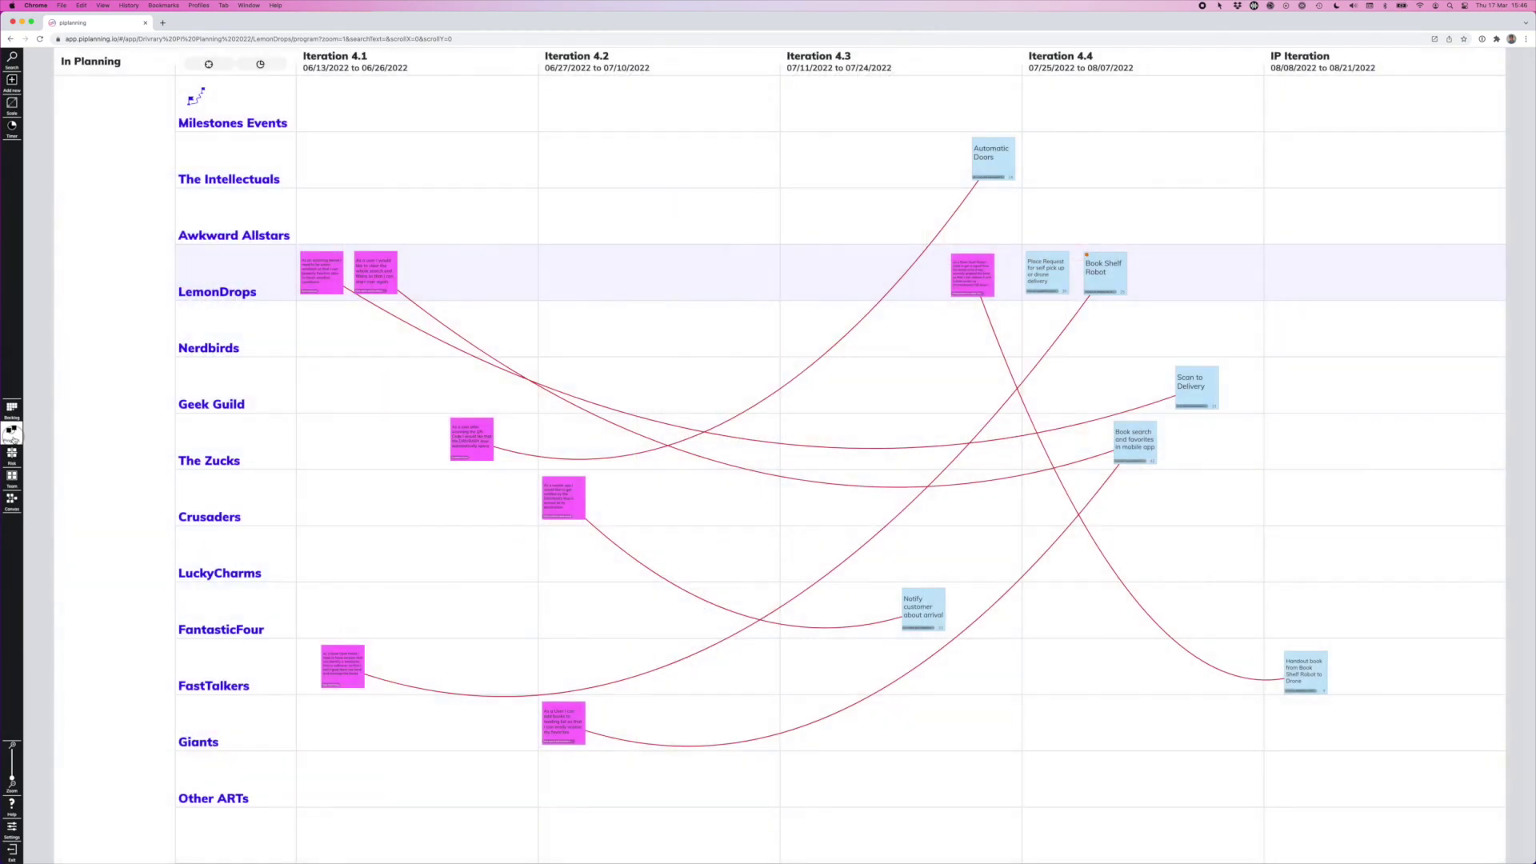
pyautogui.click(11, 458)
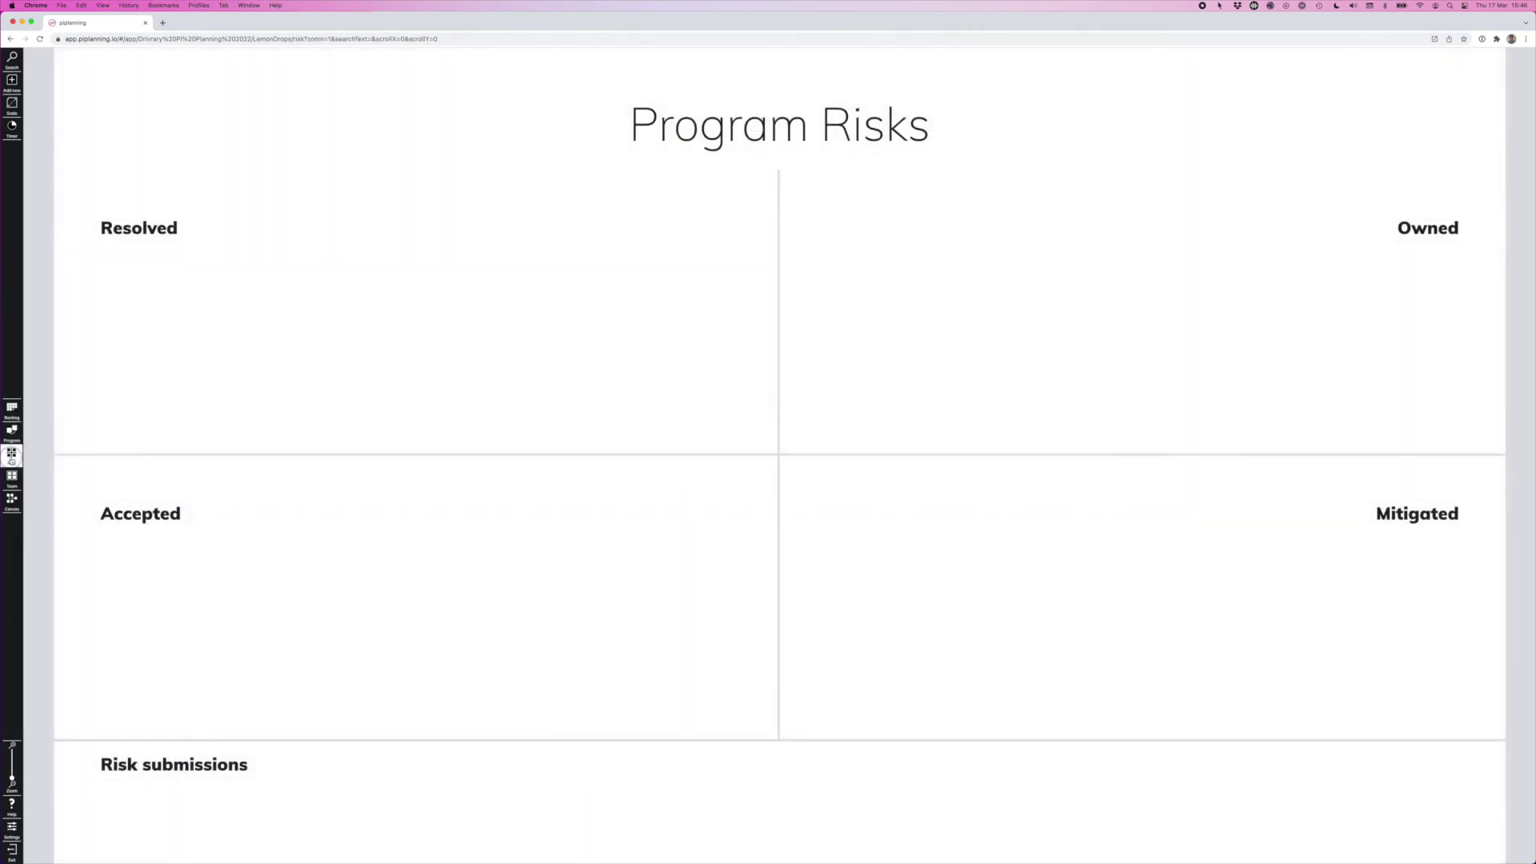
pyautogui.click(12, 480)
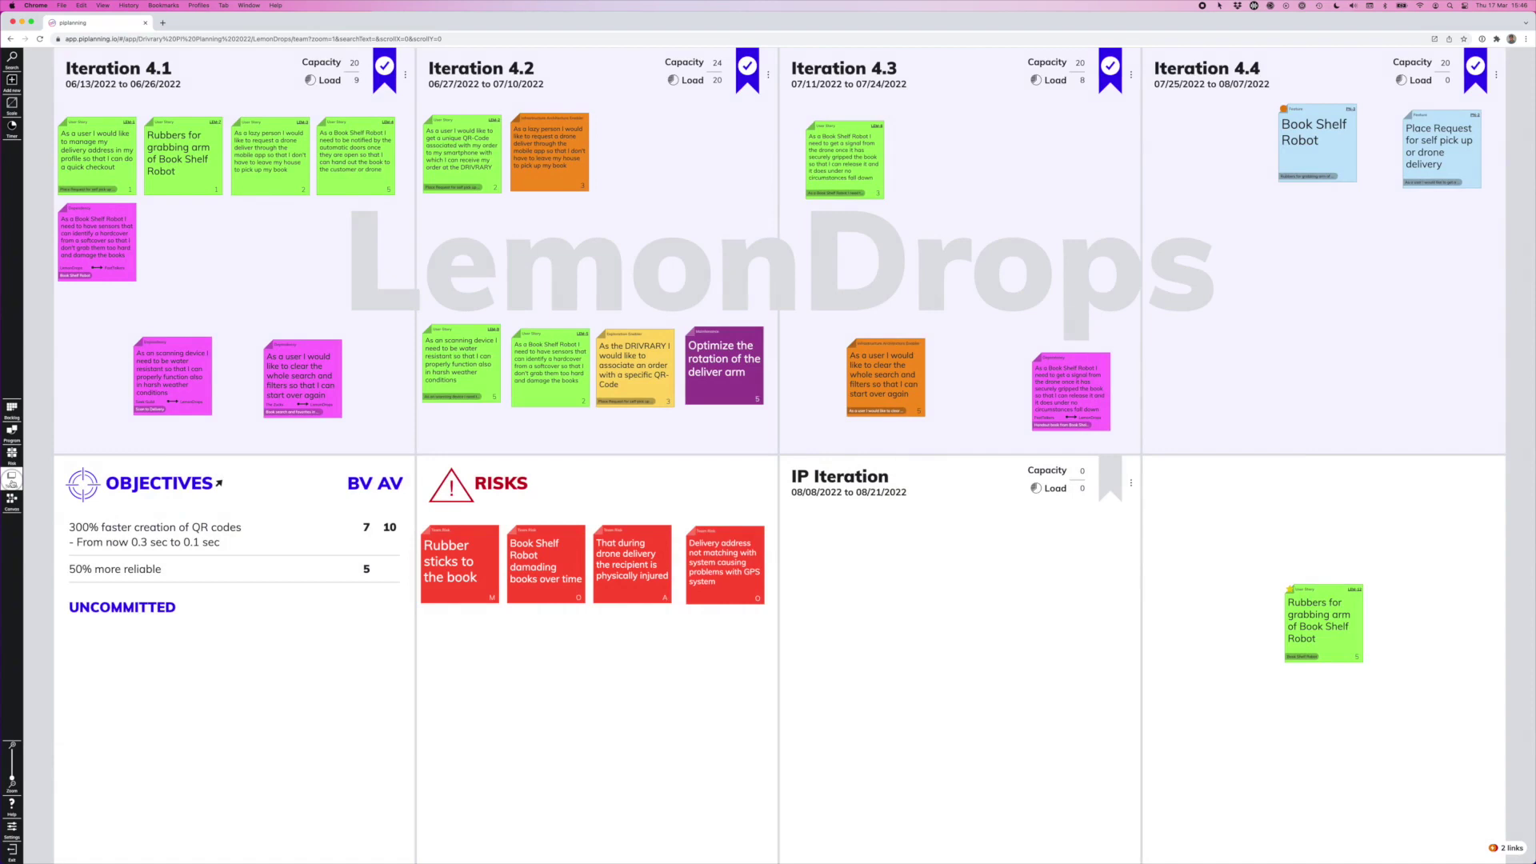
pyautogui.click(12, 483)
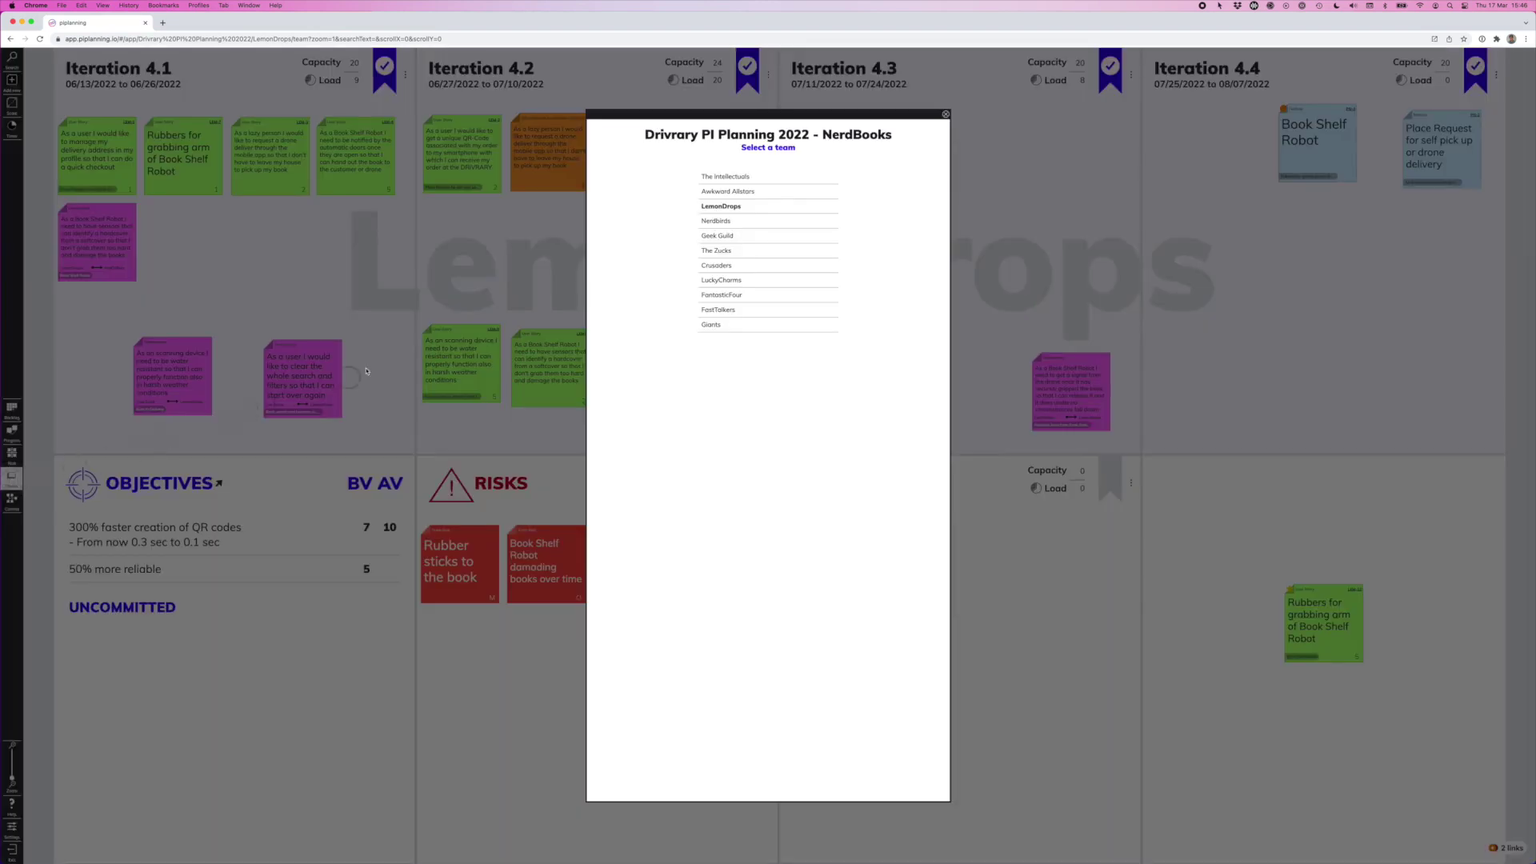
pyautogui.click(735, 177)
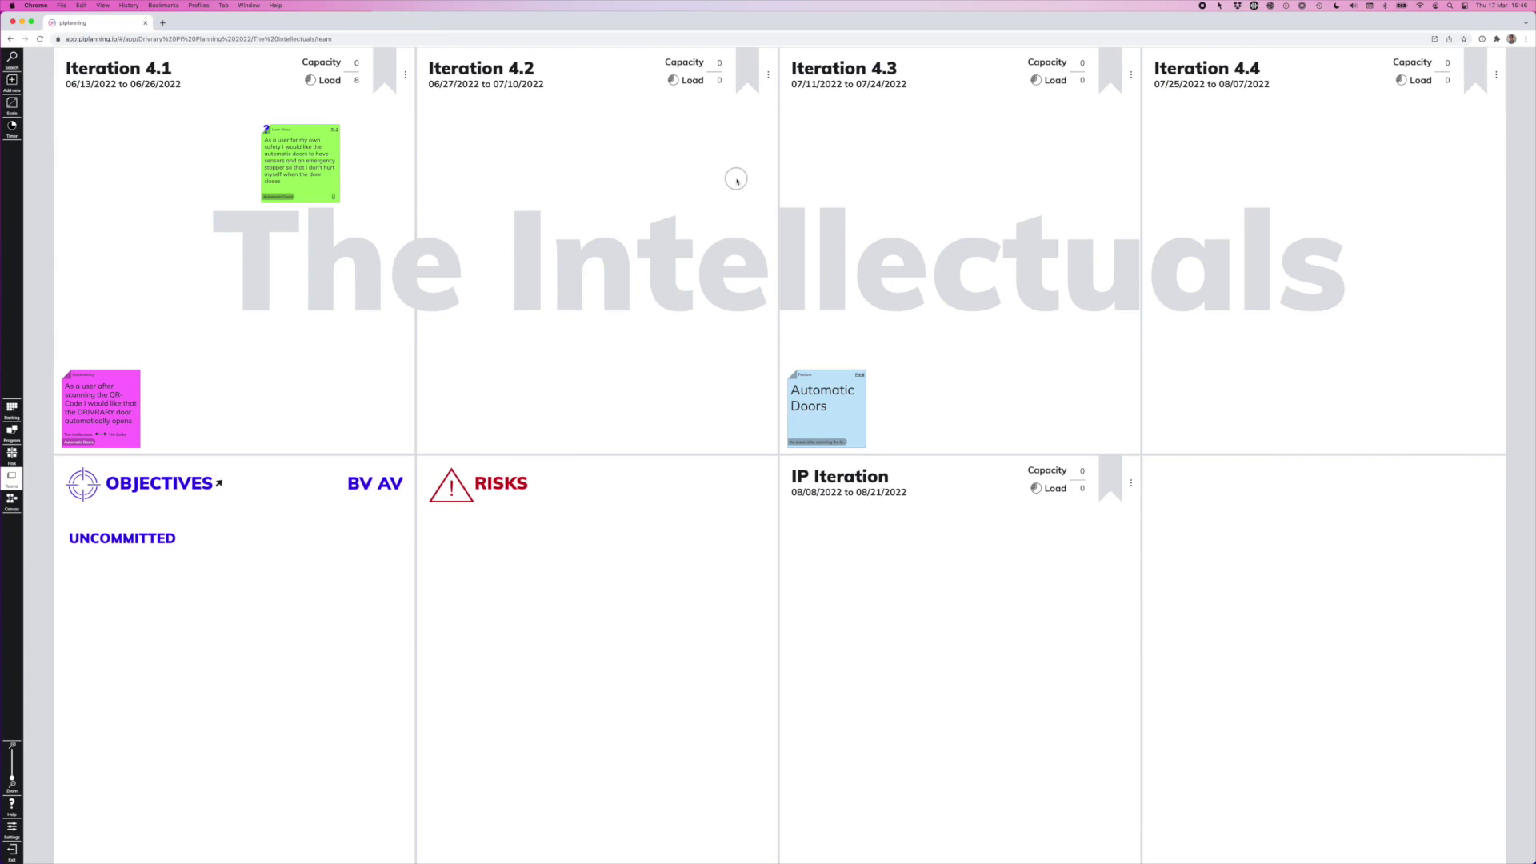
pyautogui.click(13, 478)
pyautogui.click(733, 207)
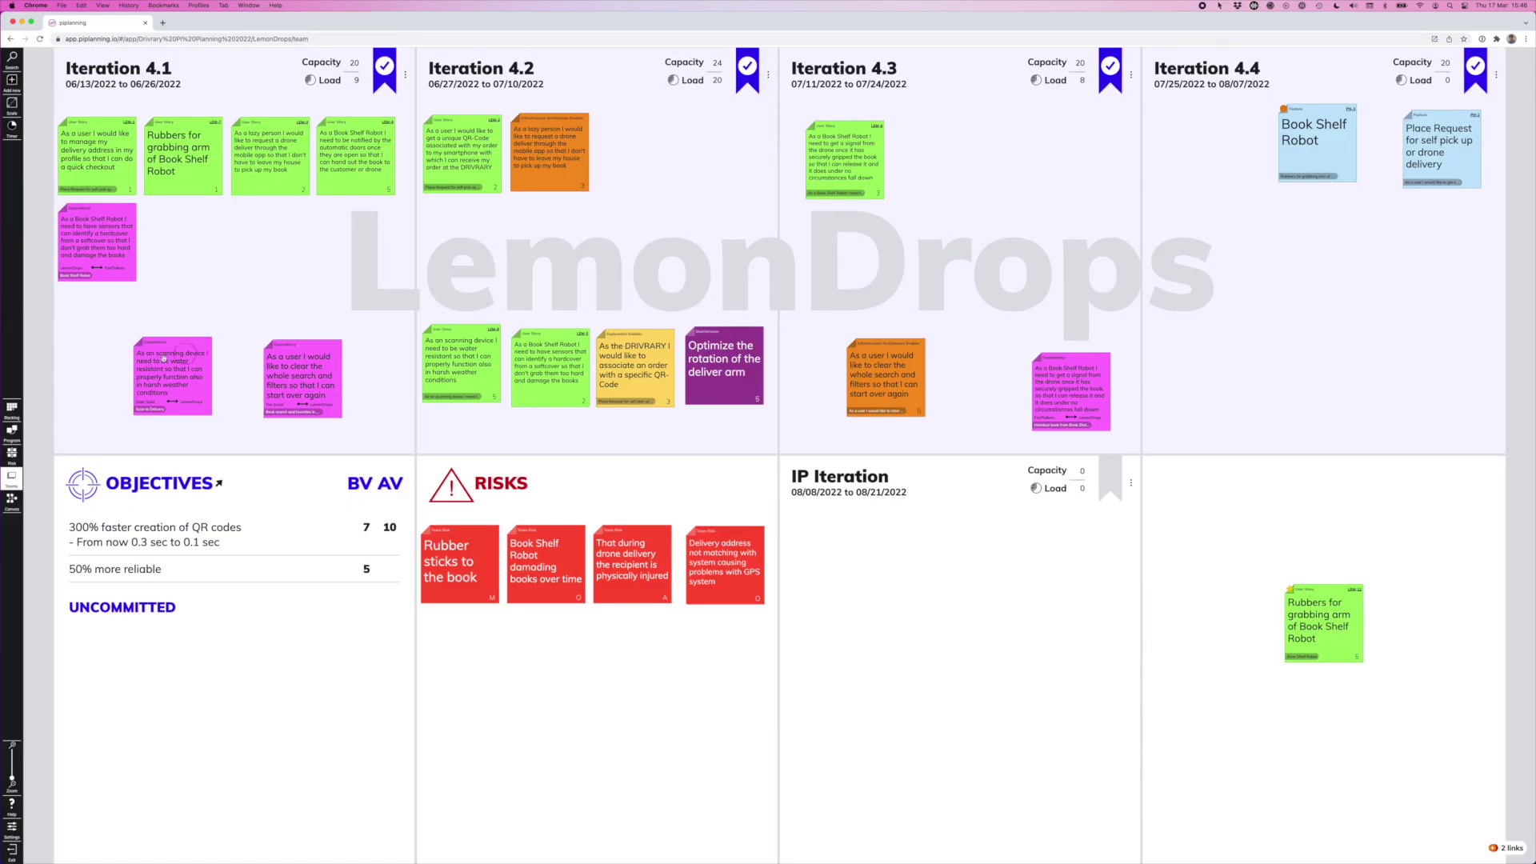
# From the backlog, make LemonDrops the owner of PN-8 Automatic Doors Update, then view the program board
pyautogui.click(13, 410)
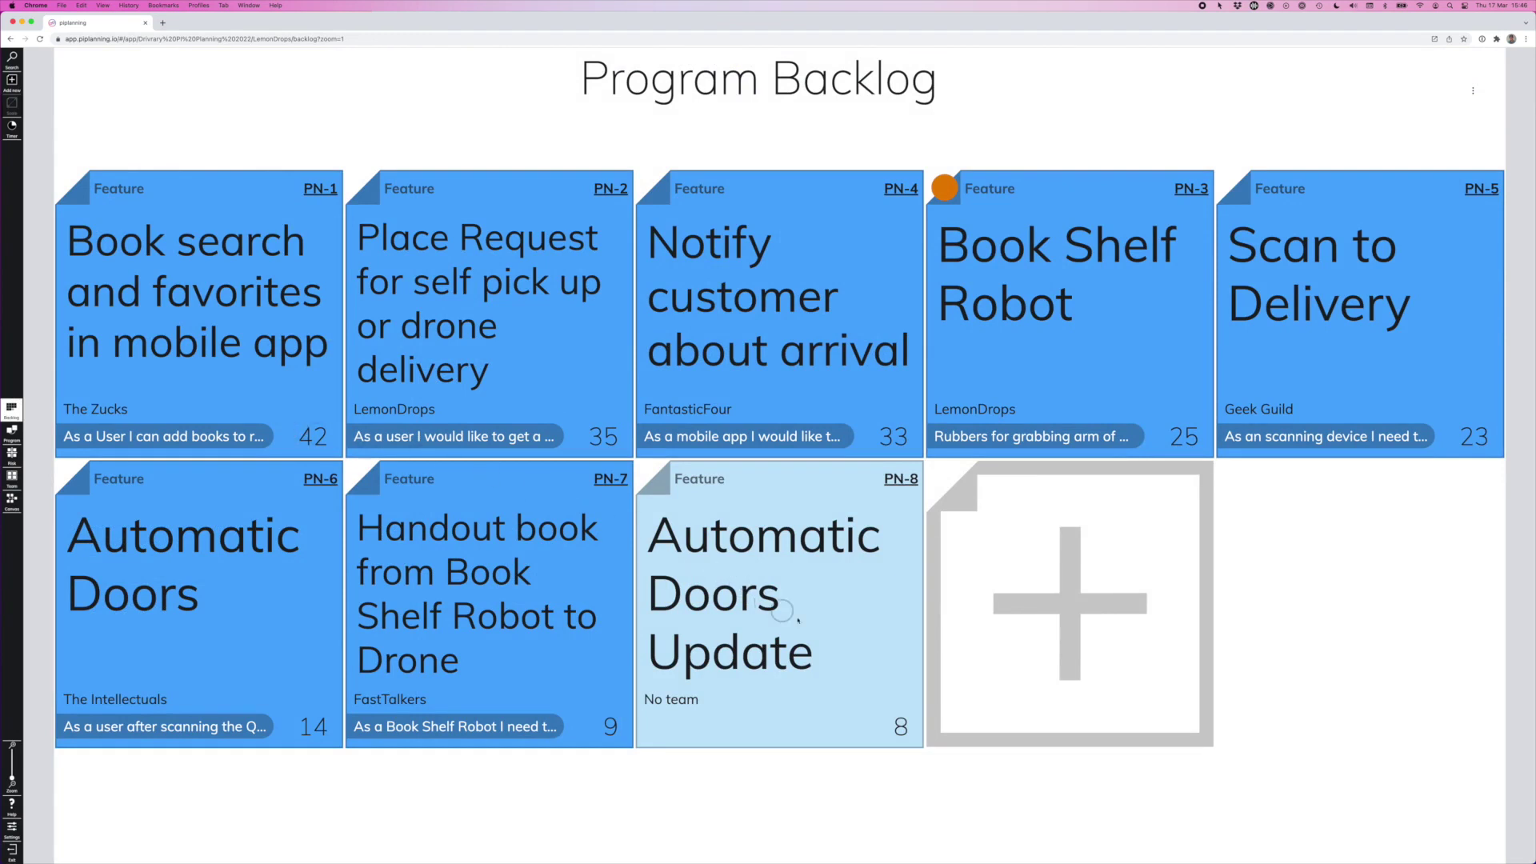
pyautogui.click(828, 673)
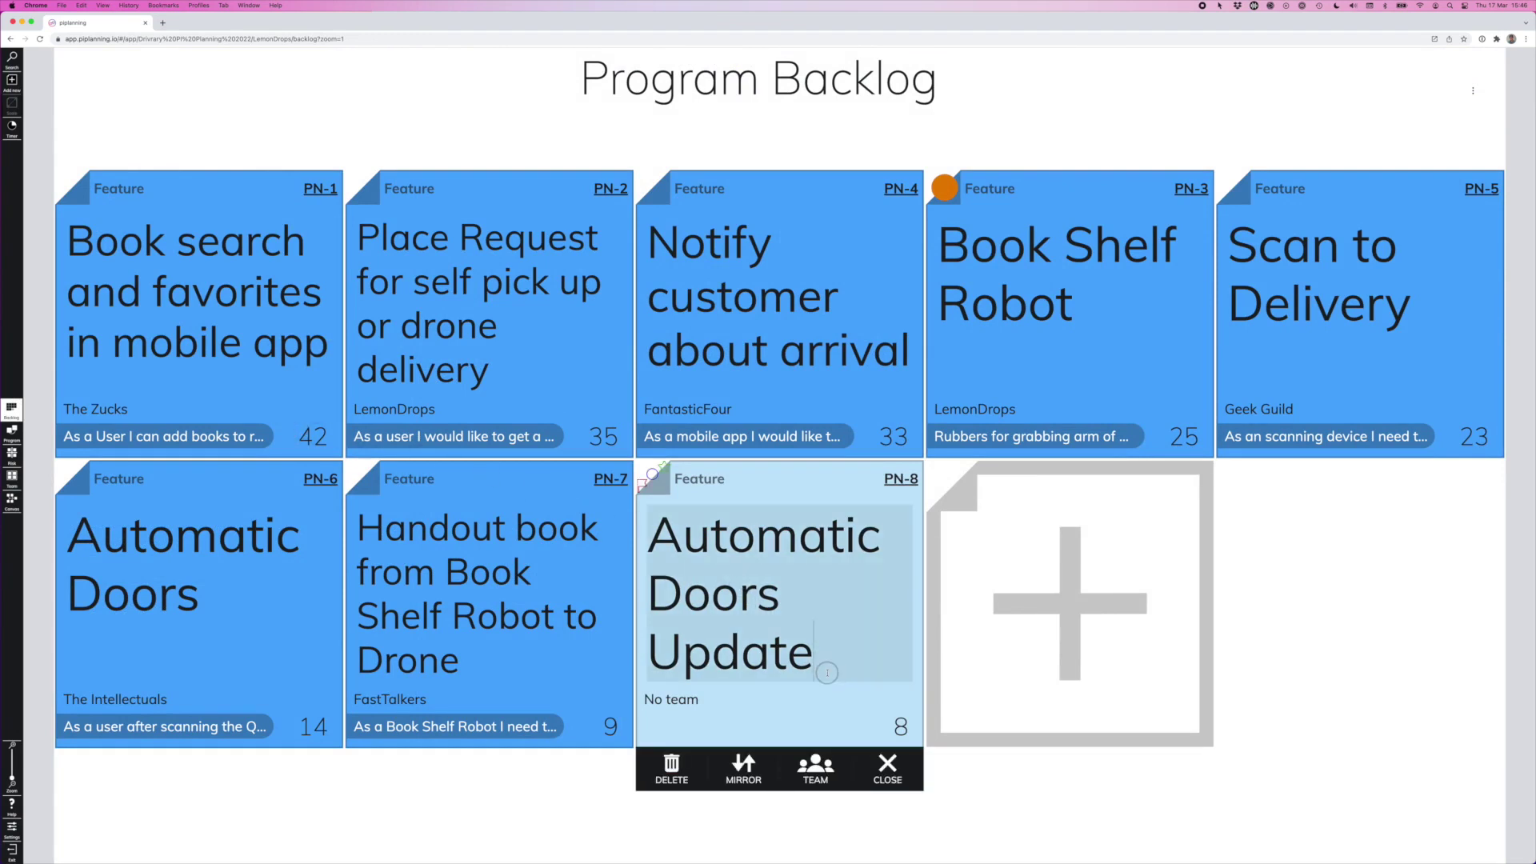
pyautogui.click(818, 772)
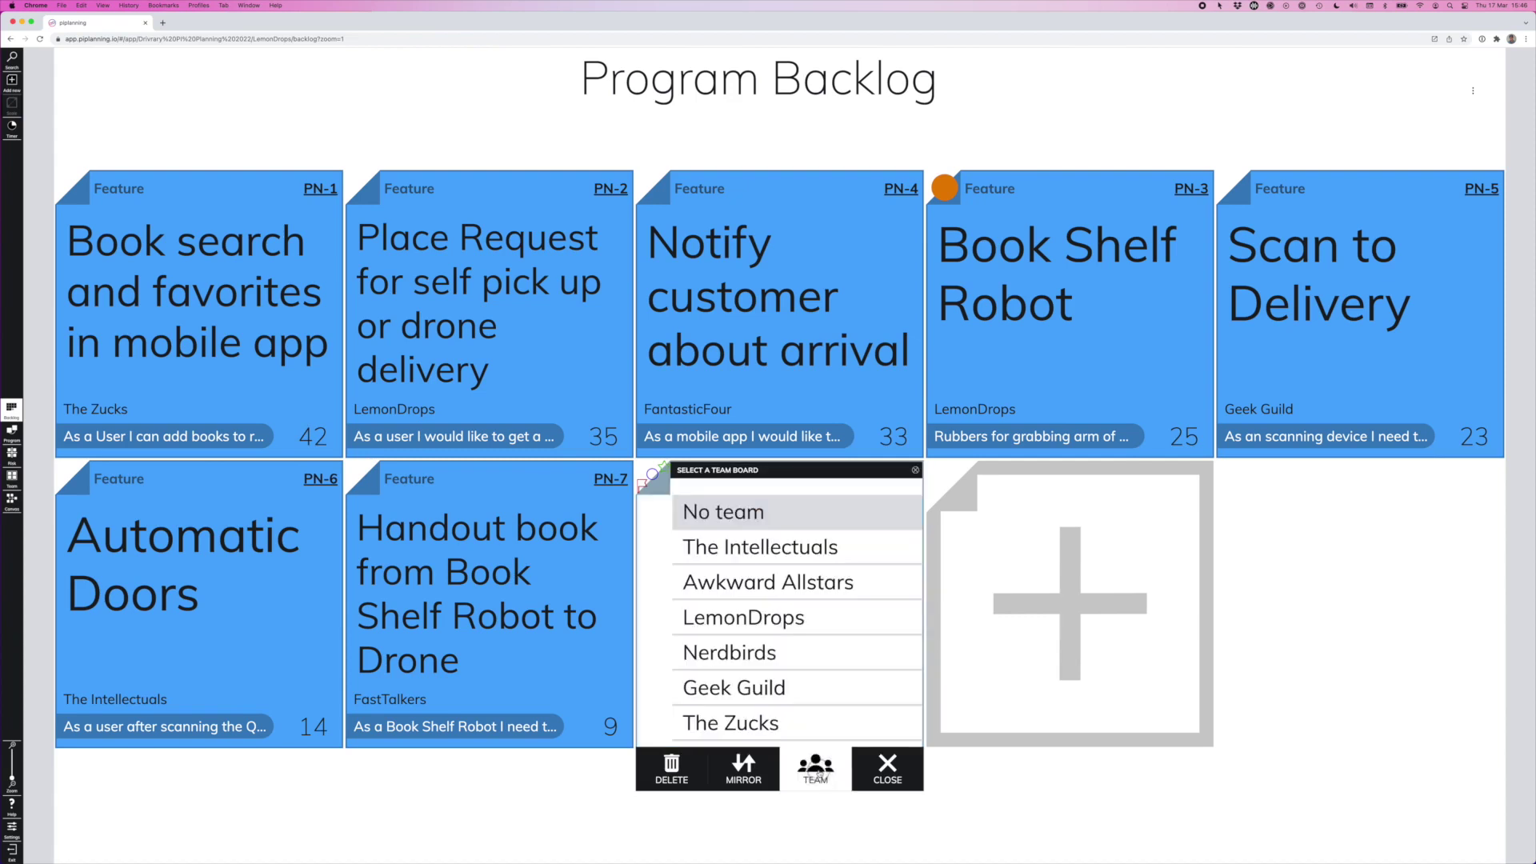
pyautogui.click(782, 632)
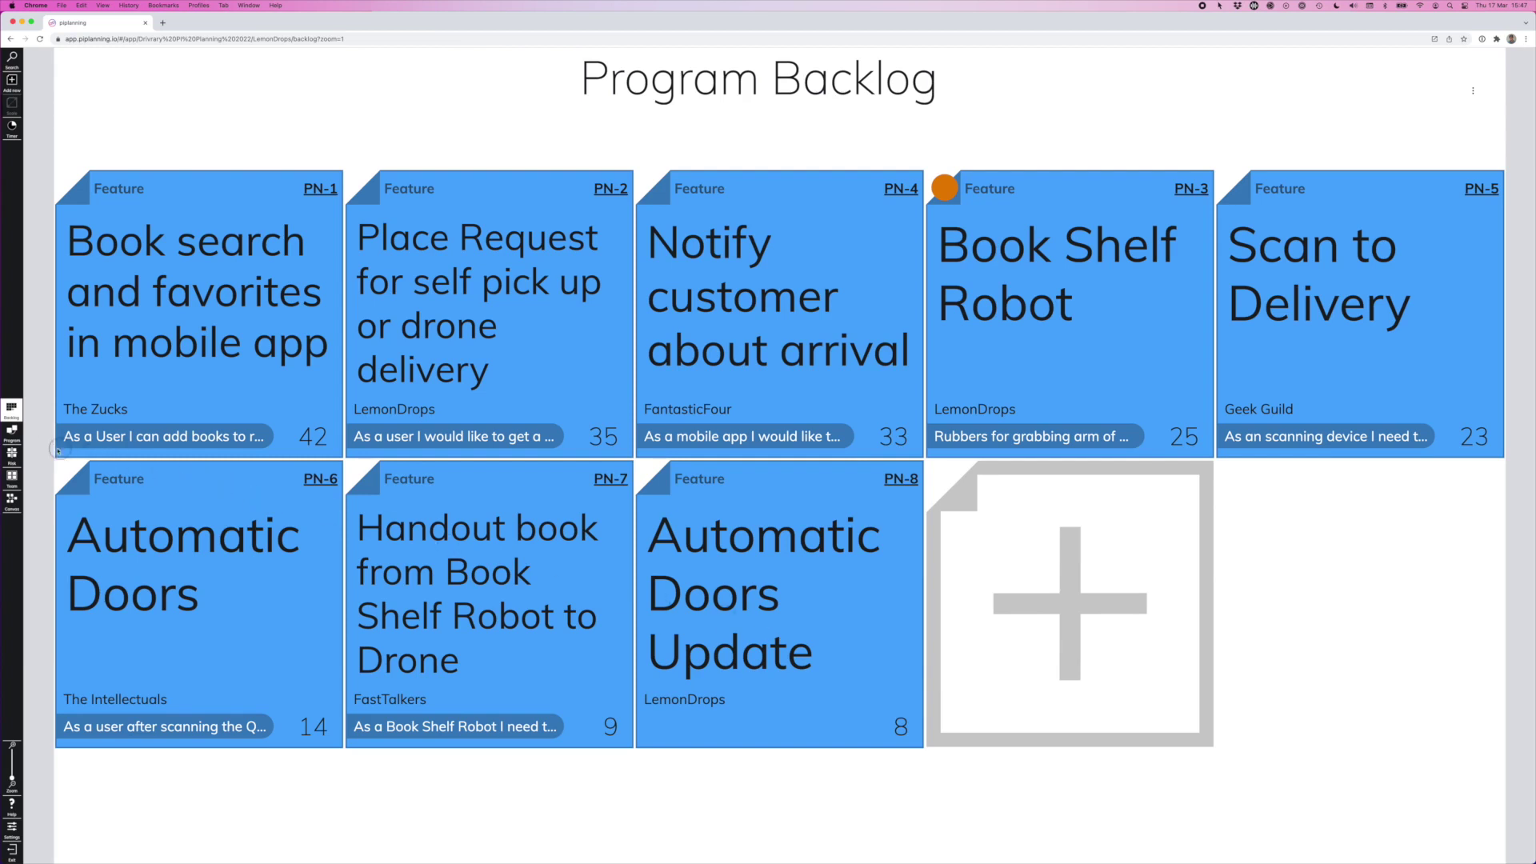
pyautogui.click(12, 433)
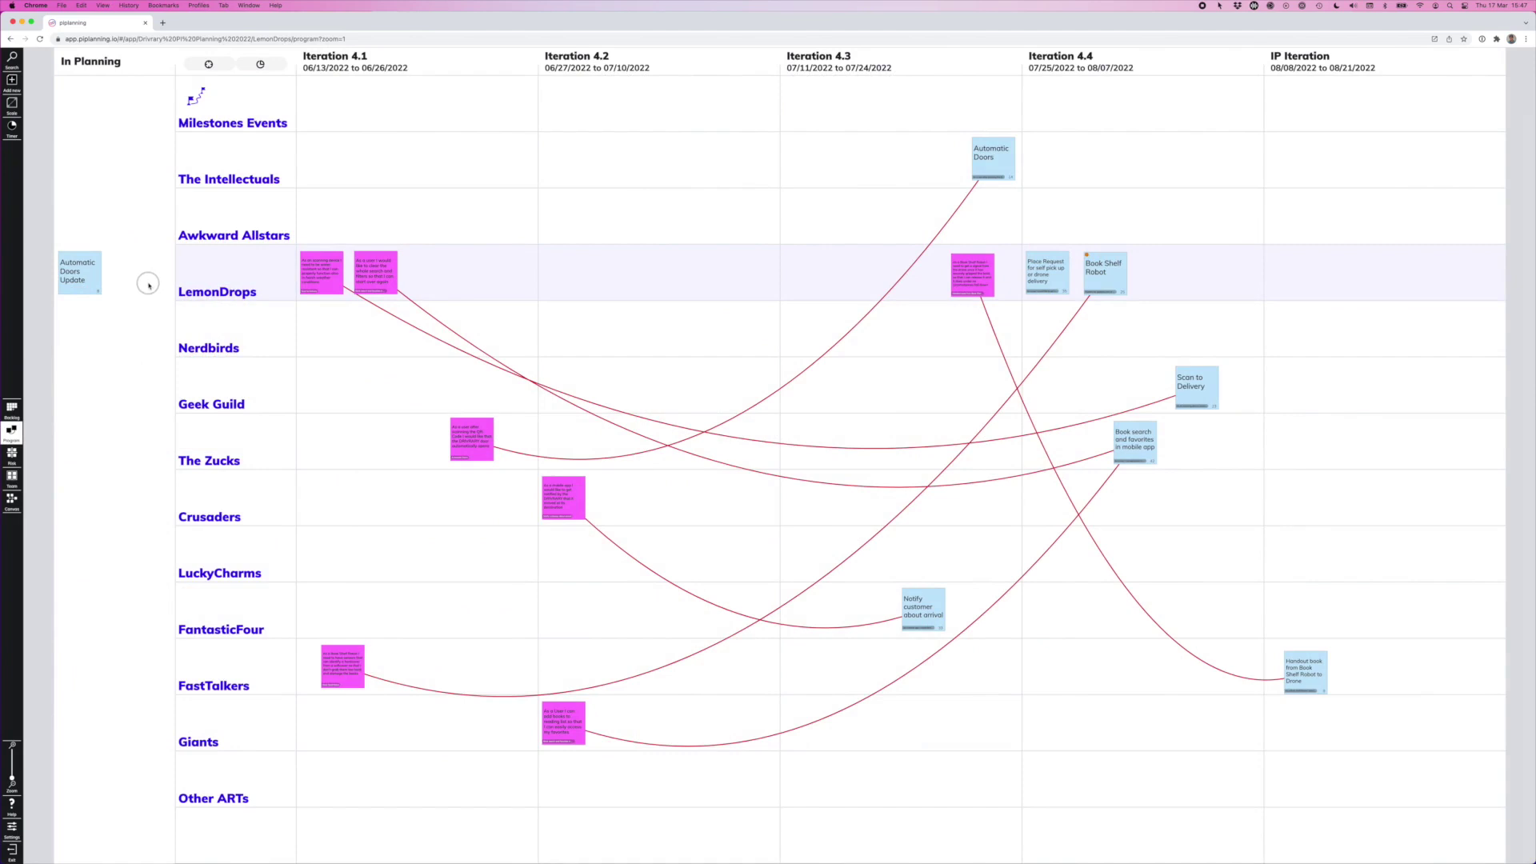
# Mirror the PN-8 Automatic Doors Update feature onto the LemonDrops board
pyautogui.click(95, 274)
pyautogui.click(156, 422)
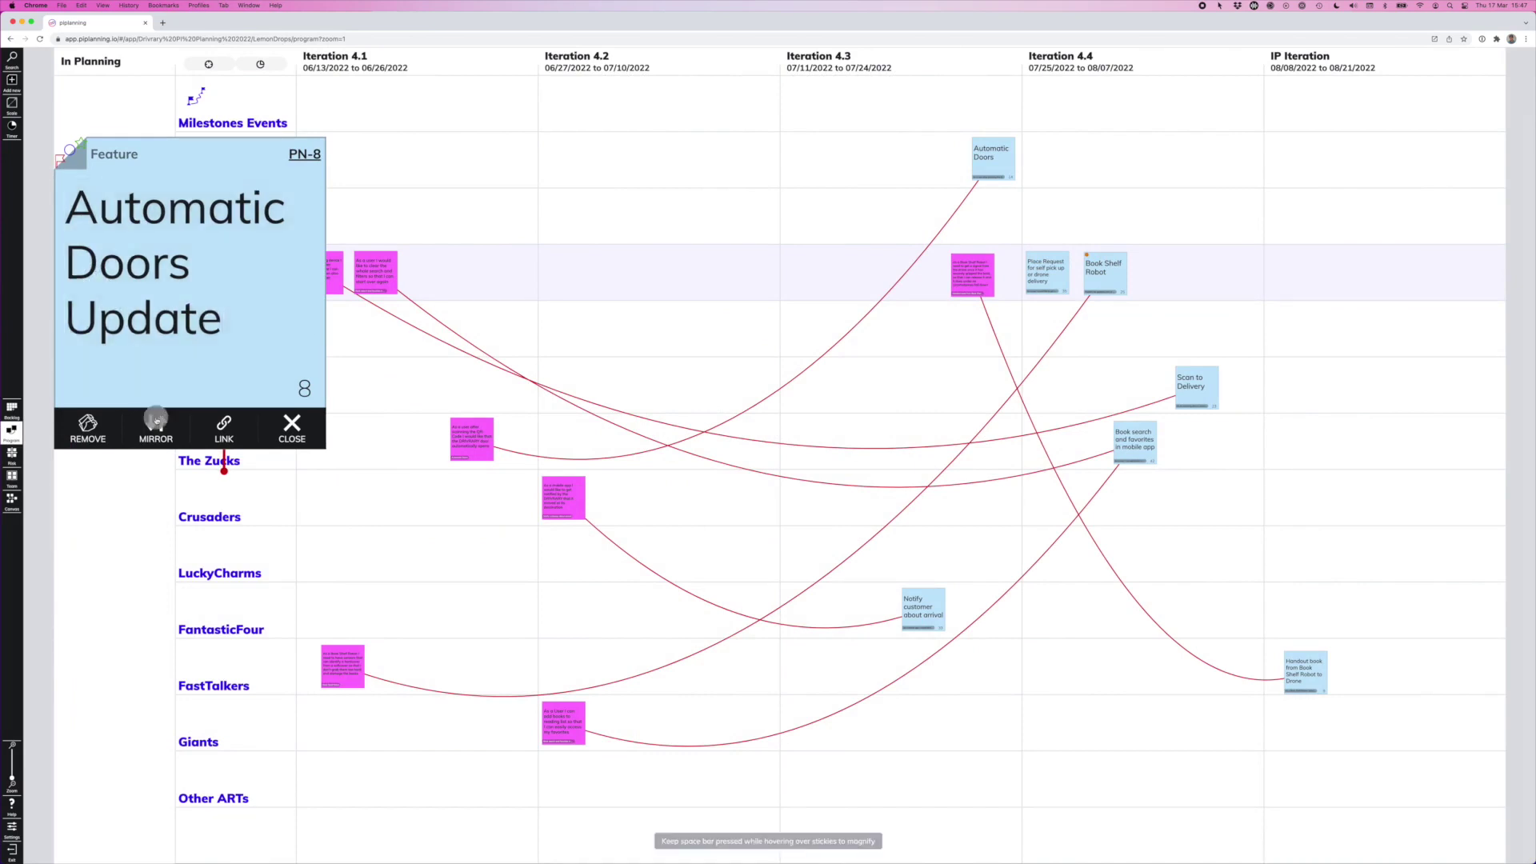
pyautogui.click(175, 217)
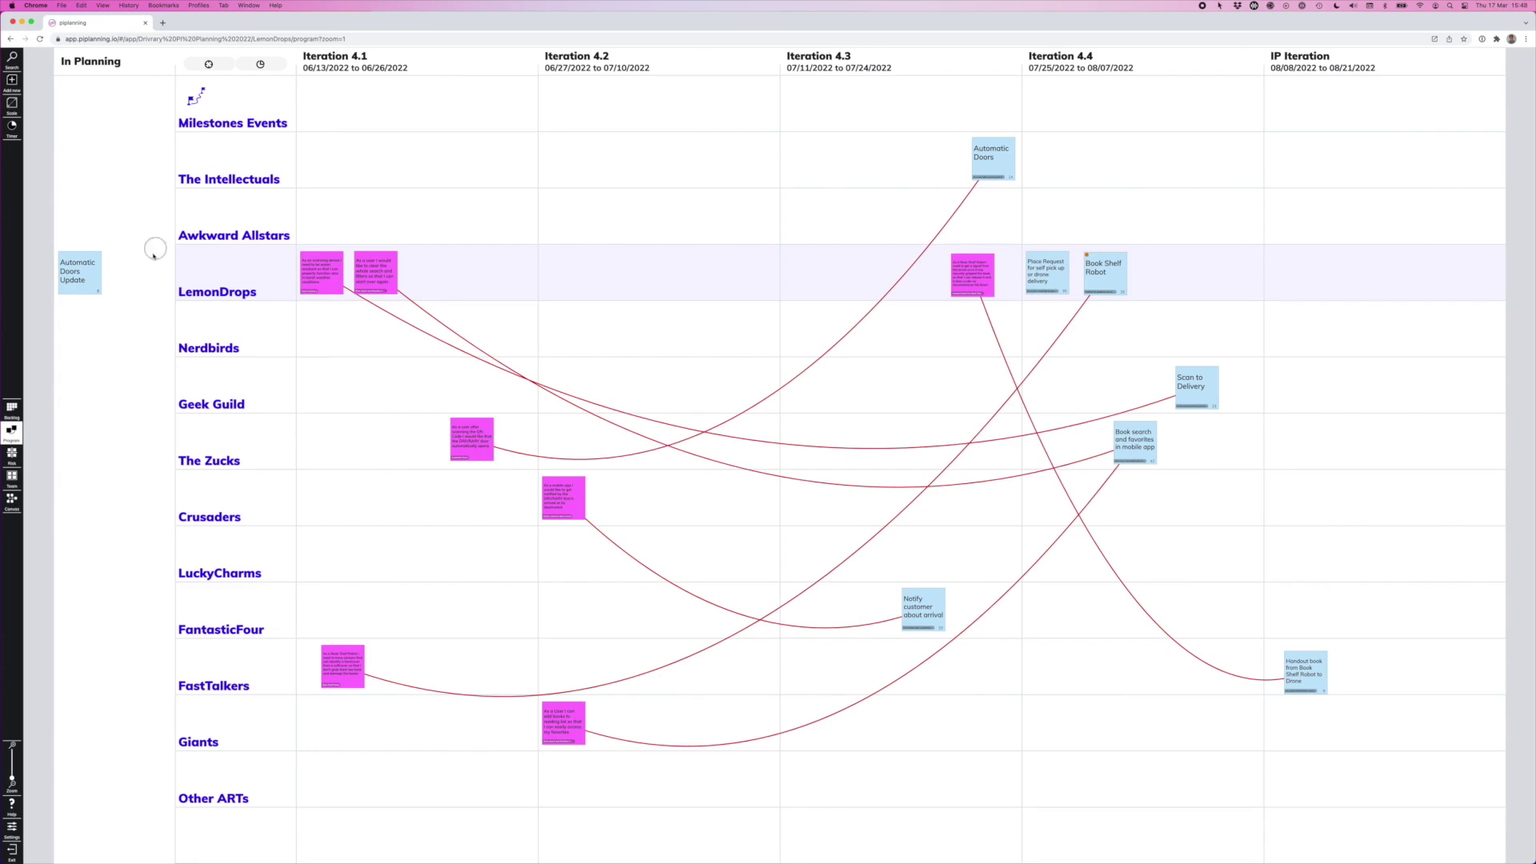
# Drag Automatic Doors Update into Iteration 4.2 on the LemonDrops team board and verify it on the program board
pyautogui.click(13, 475)
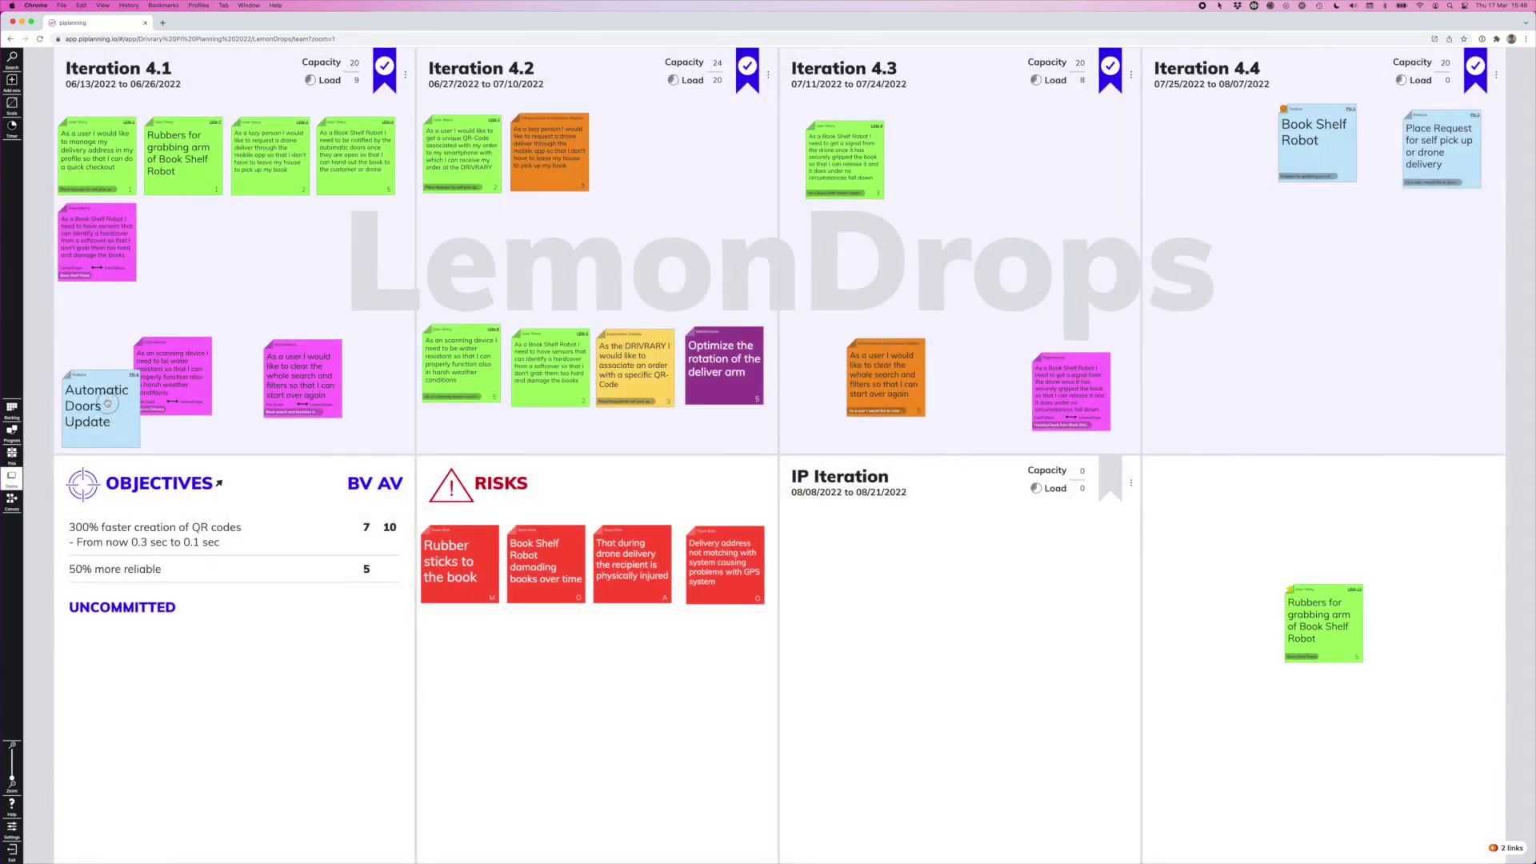
pyautogui.moveTo(108, 404); pyautogui.dragTo(728, 149)
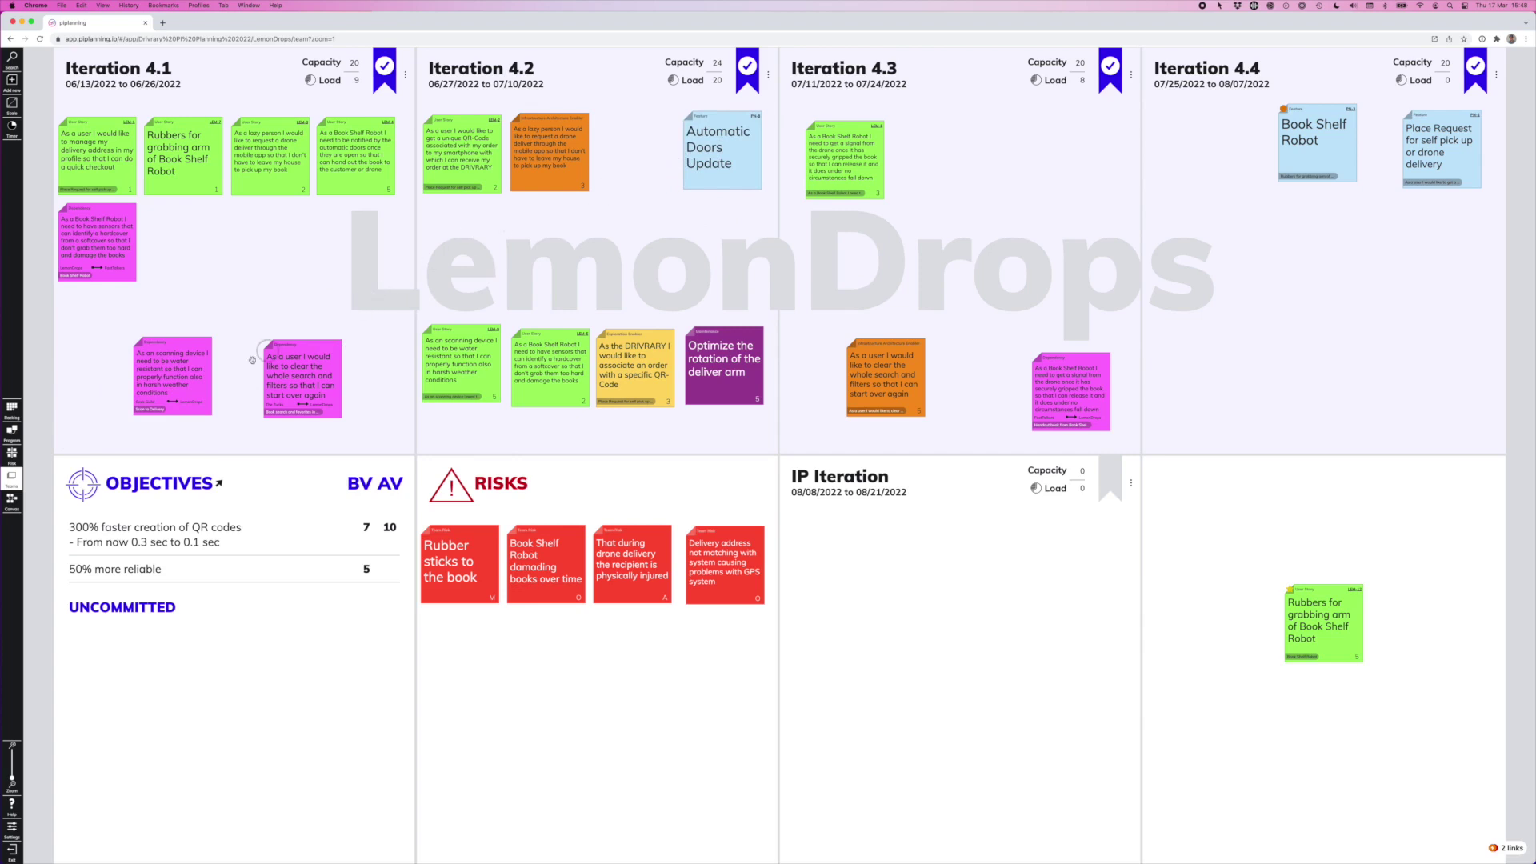
pyautogui.click(13, 437)
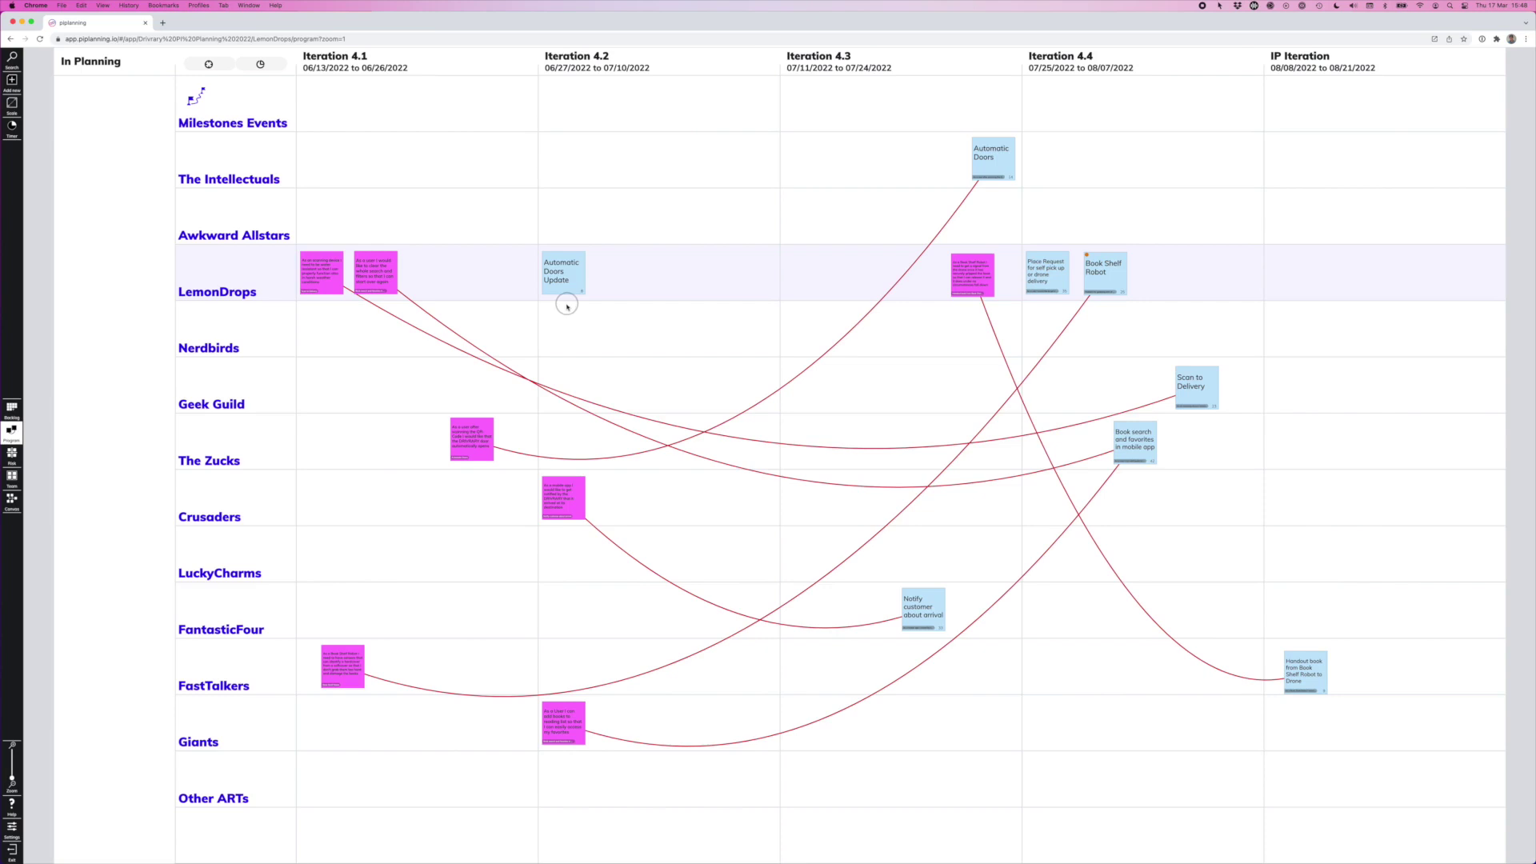
pyautogui.click(15, 480)
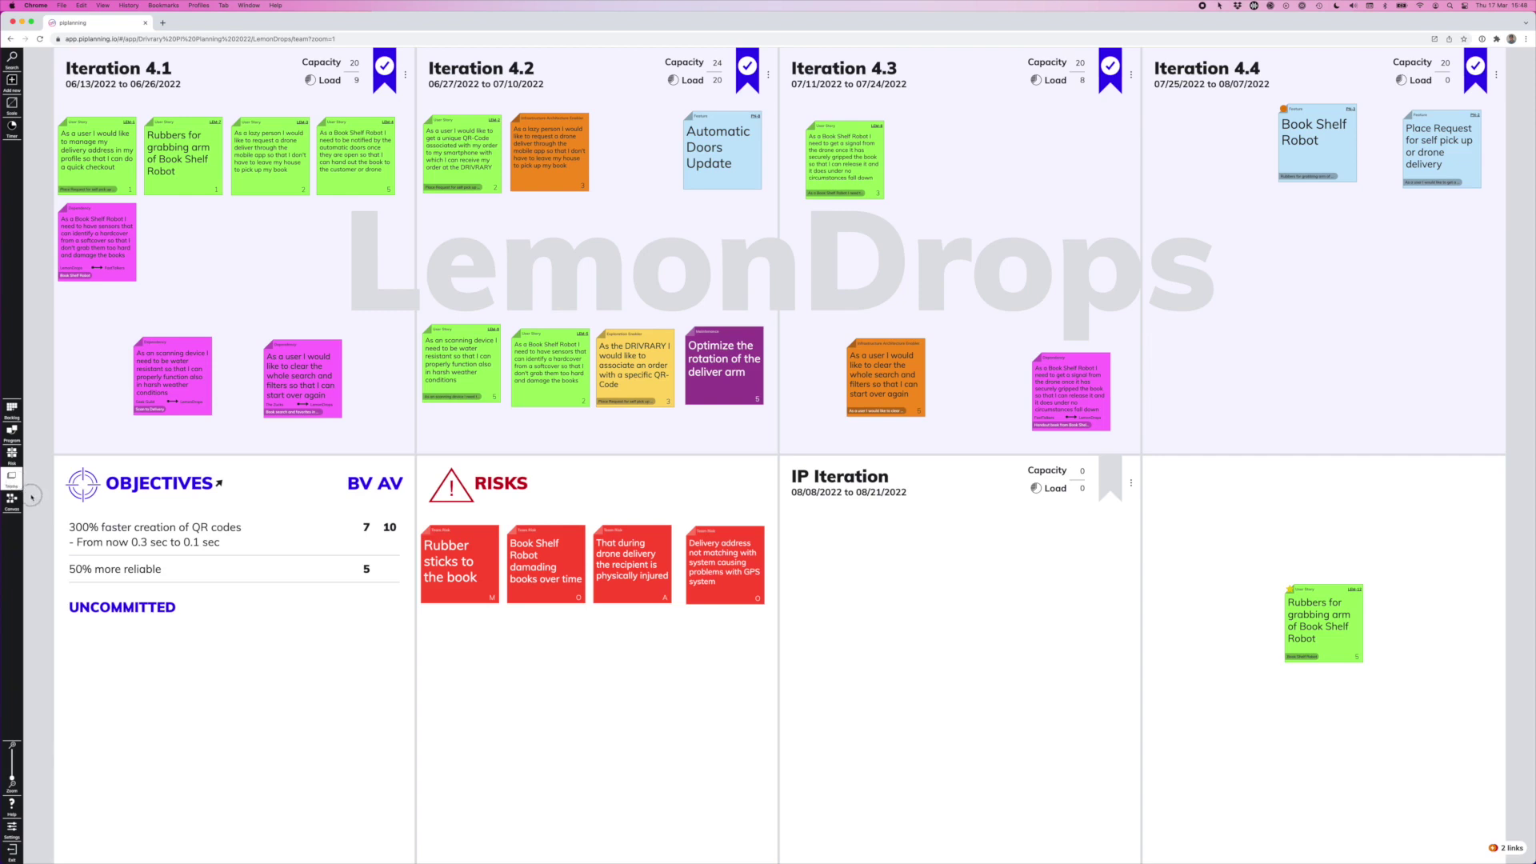
pyautogui.click(12, 81)
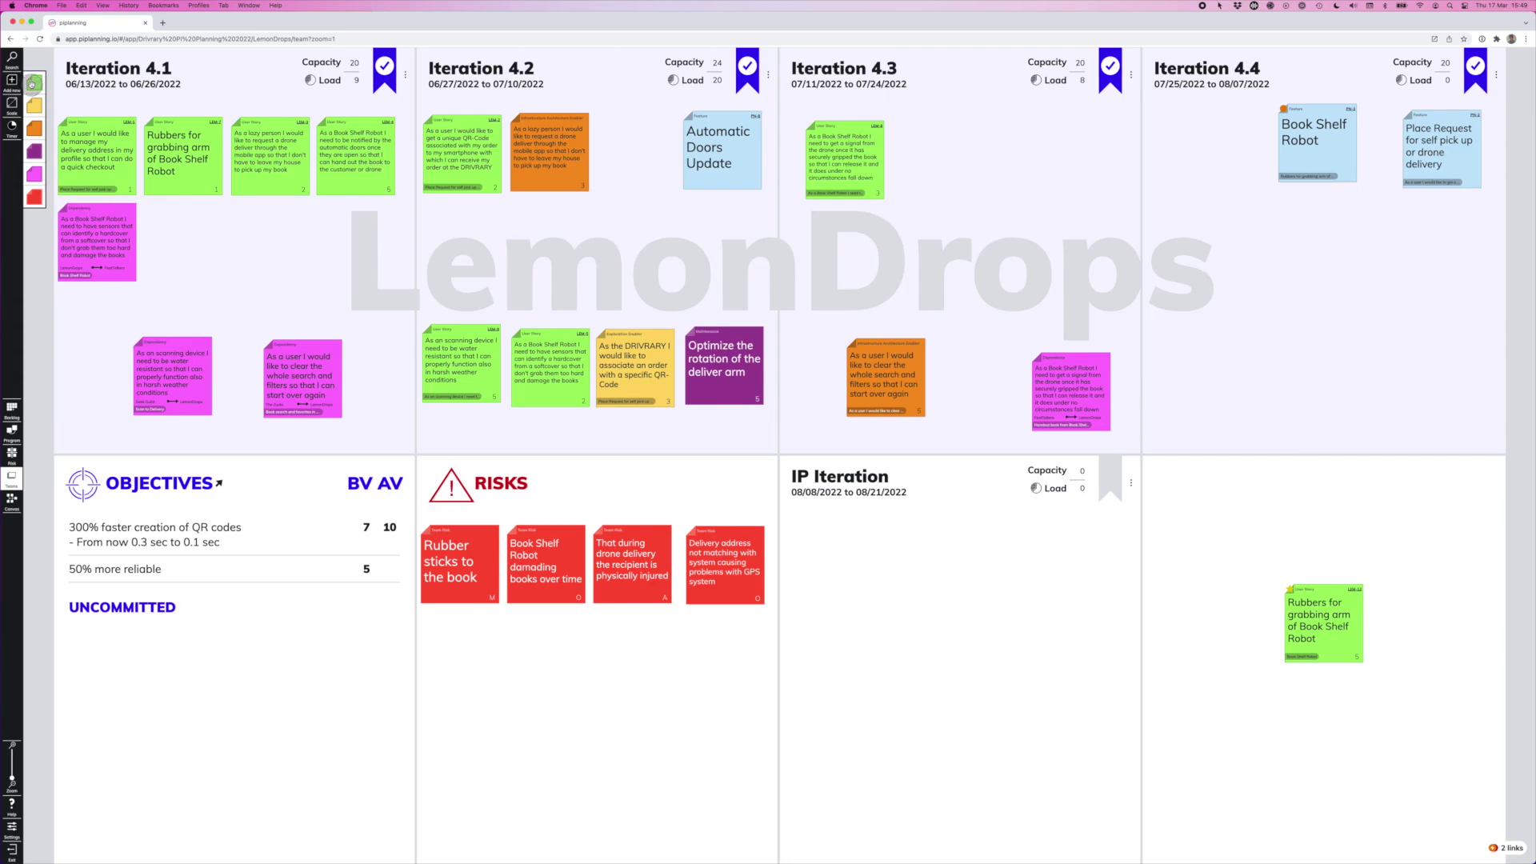
# Add a green 'Installation of application' story with 3 story points in Iteration 4.2
pyautogui.moveTo(34, 83); pyautogui.dragTo(519, 272)
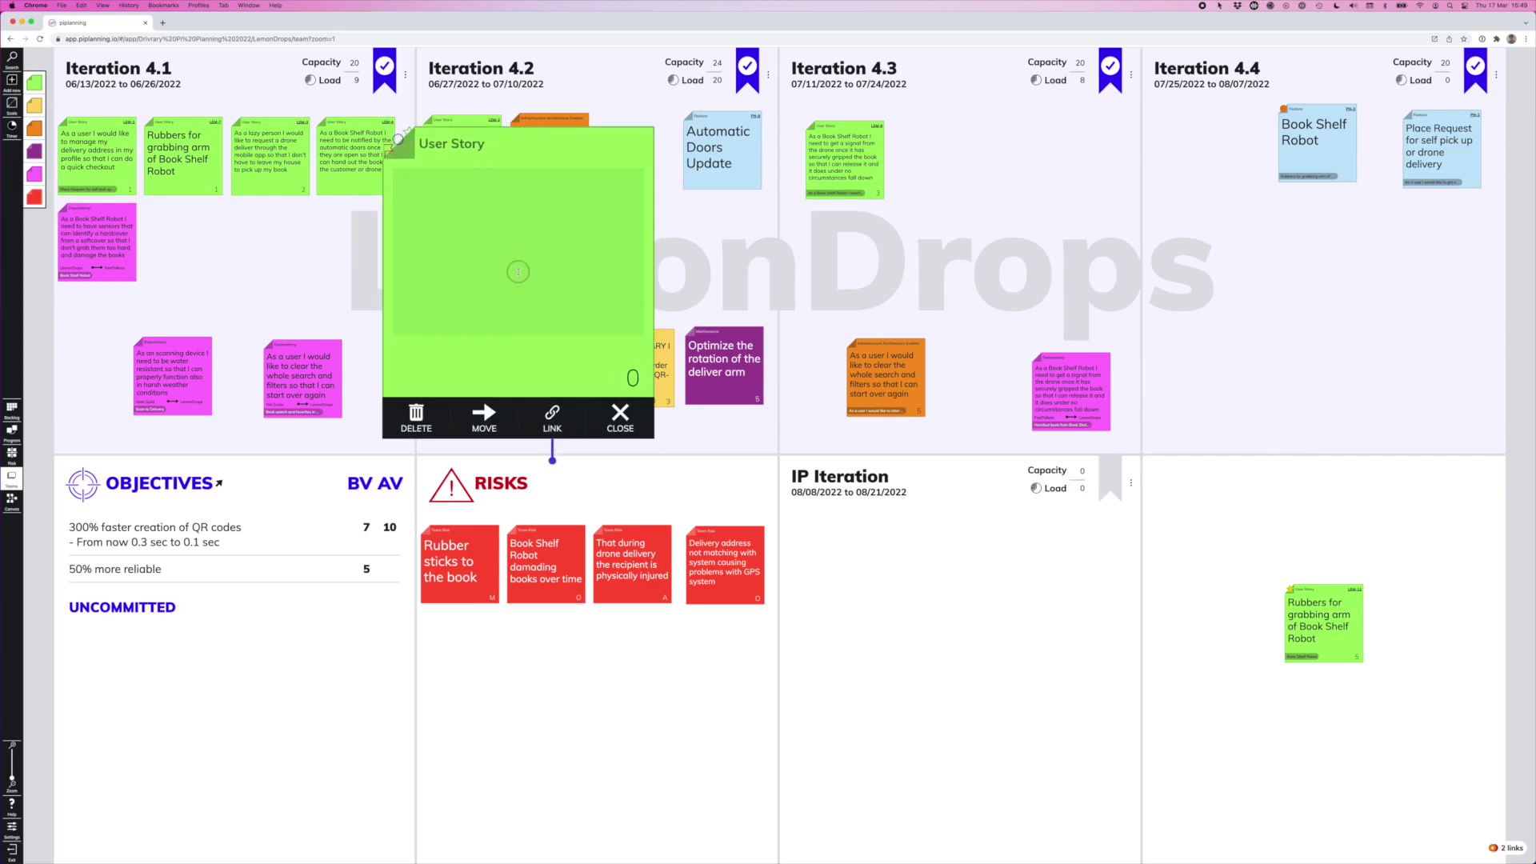
pyautogui.write('Installation of app')
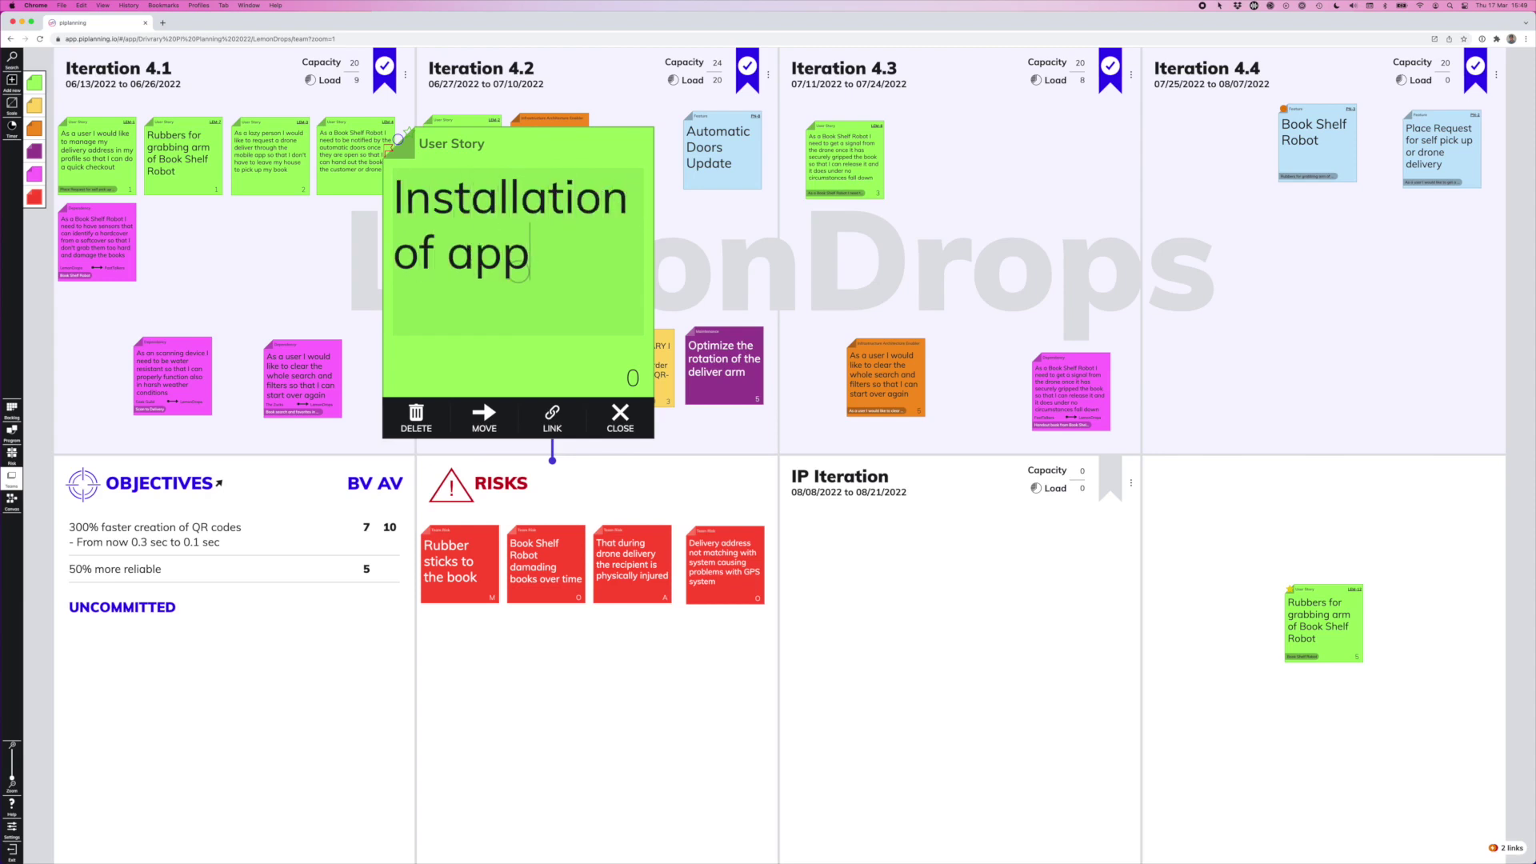
pyautogui.write('lication')
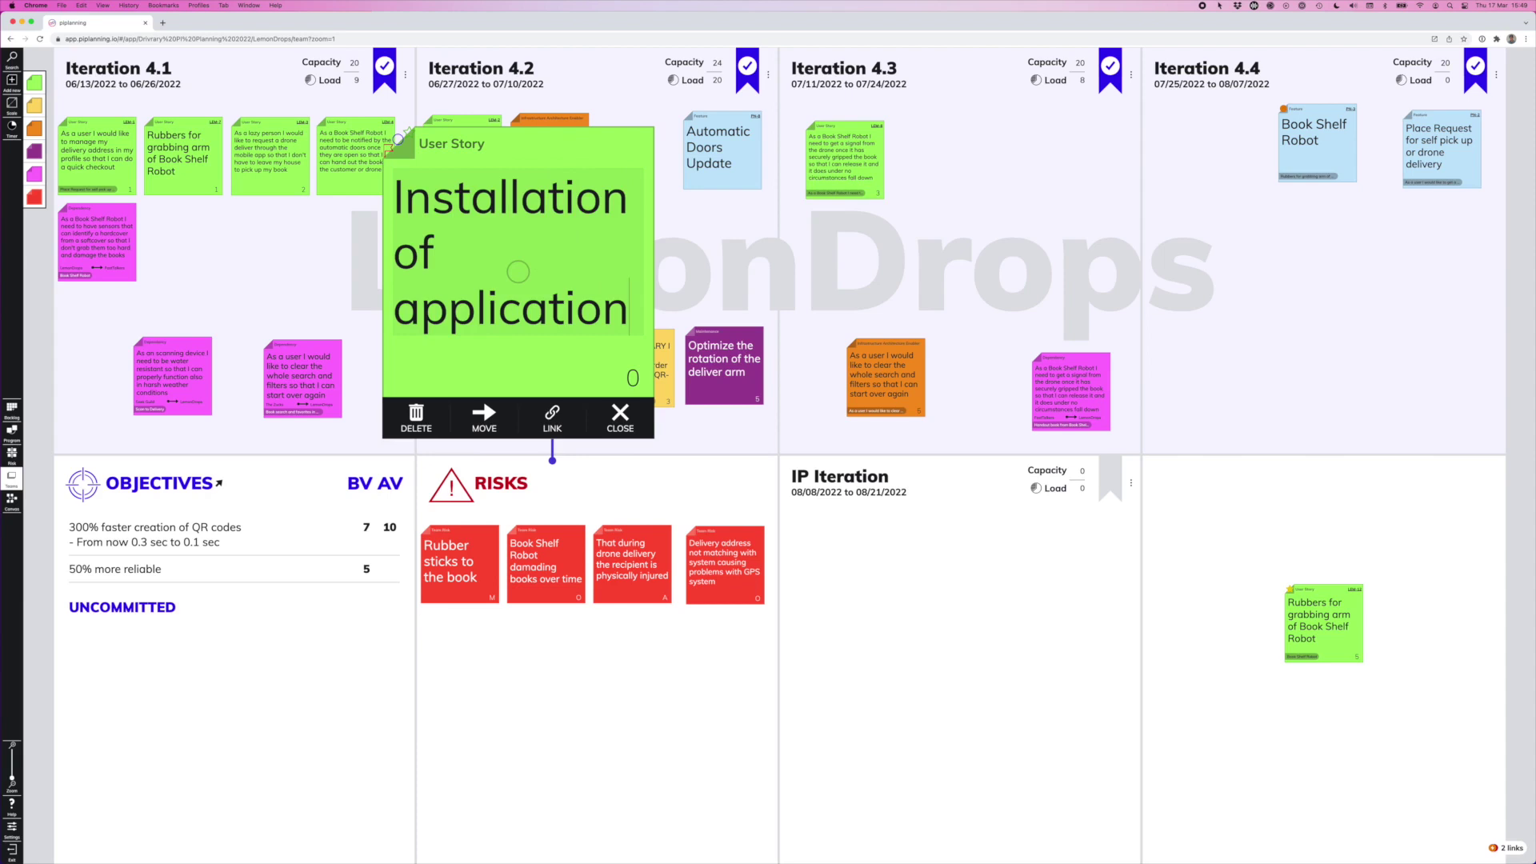
pyautogui.click(632, 377)
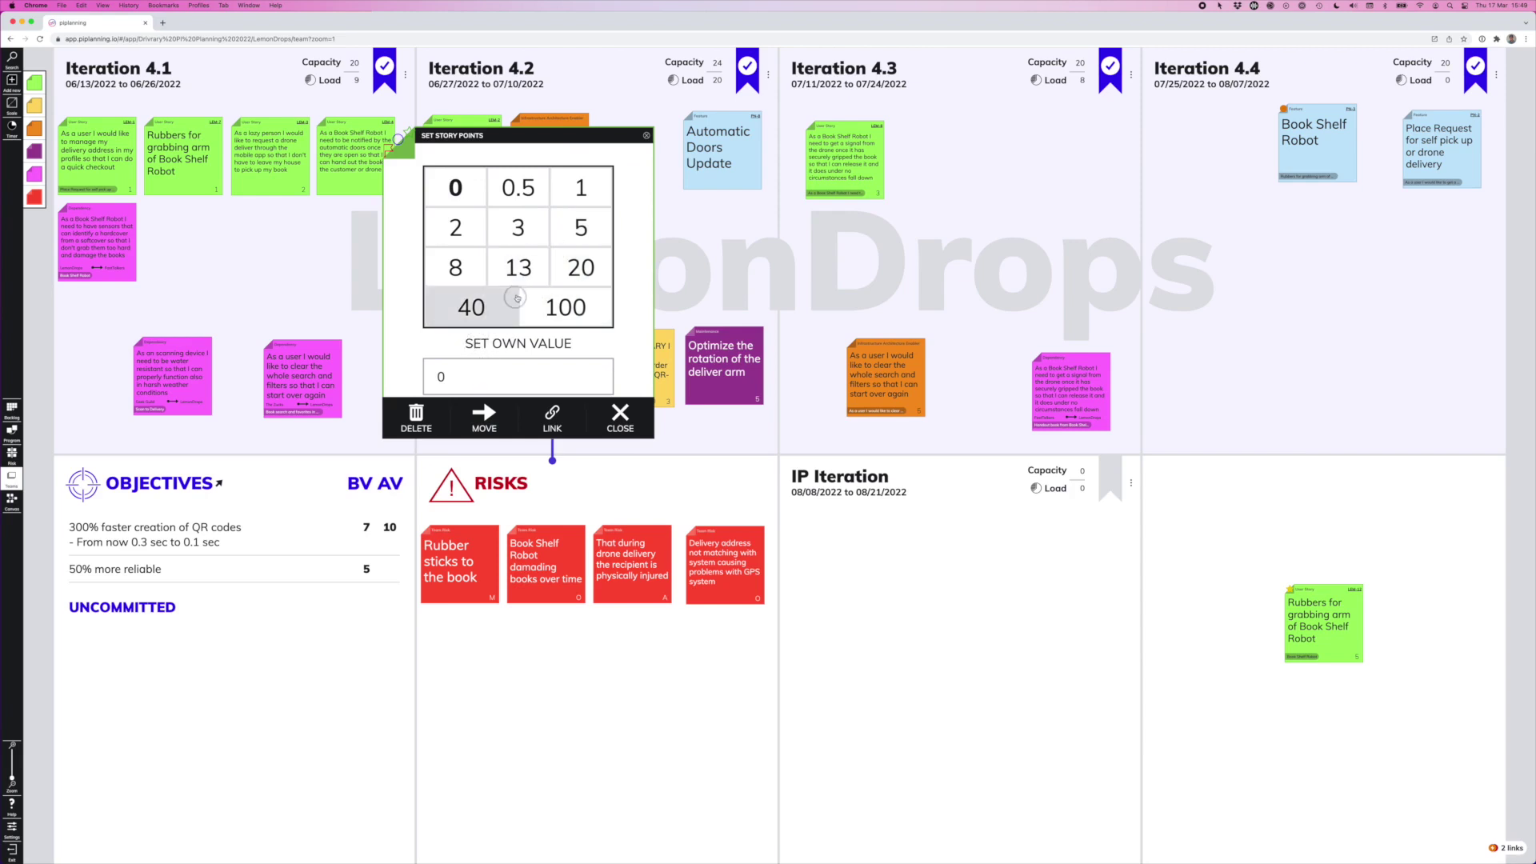
pyautogui.click(517, 231)
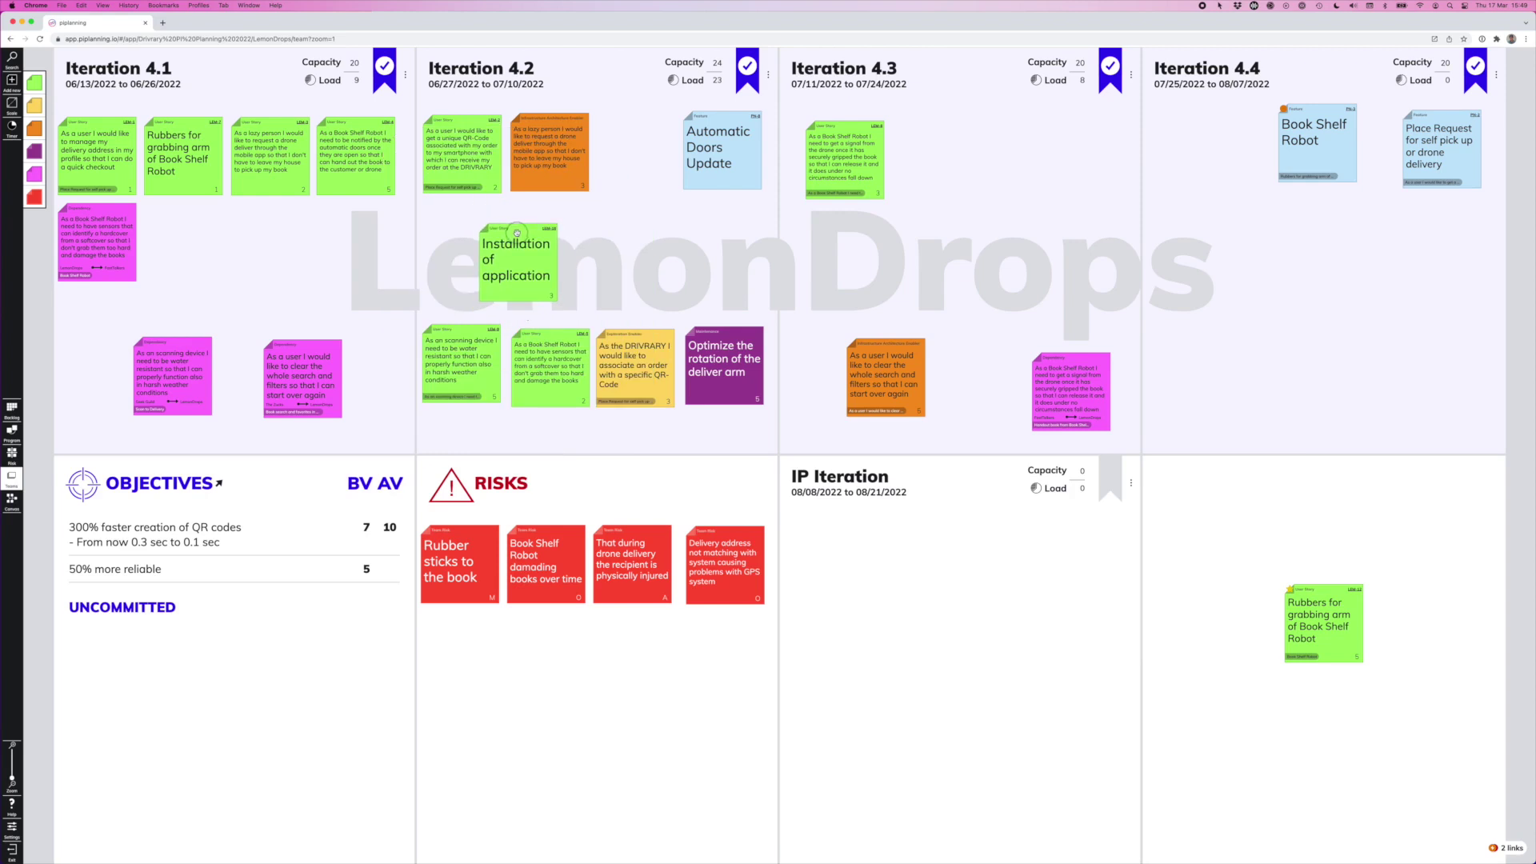
# Link the Installation of application story to the Automatic Doors Update feature
pyautogui.click(517, 233)
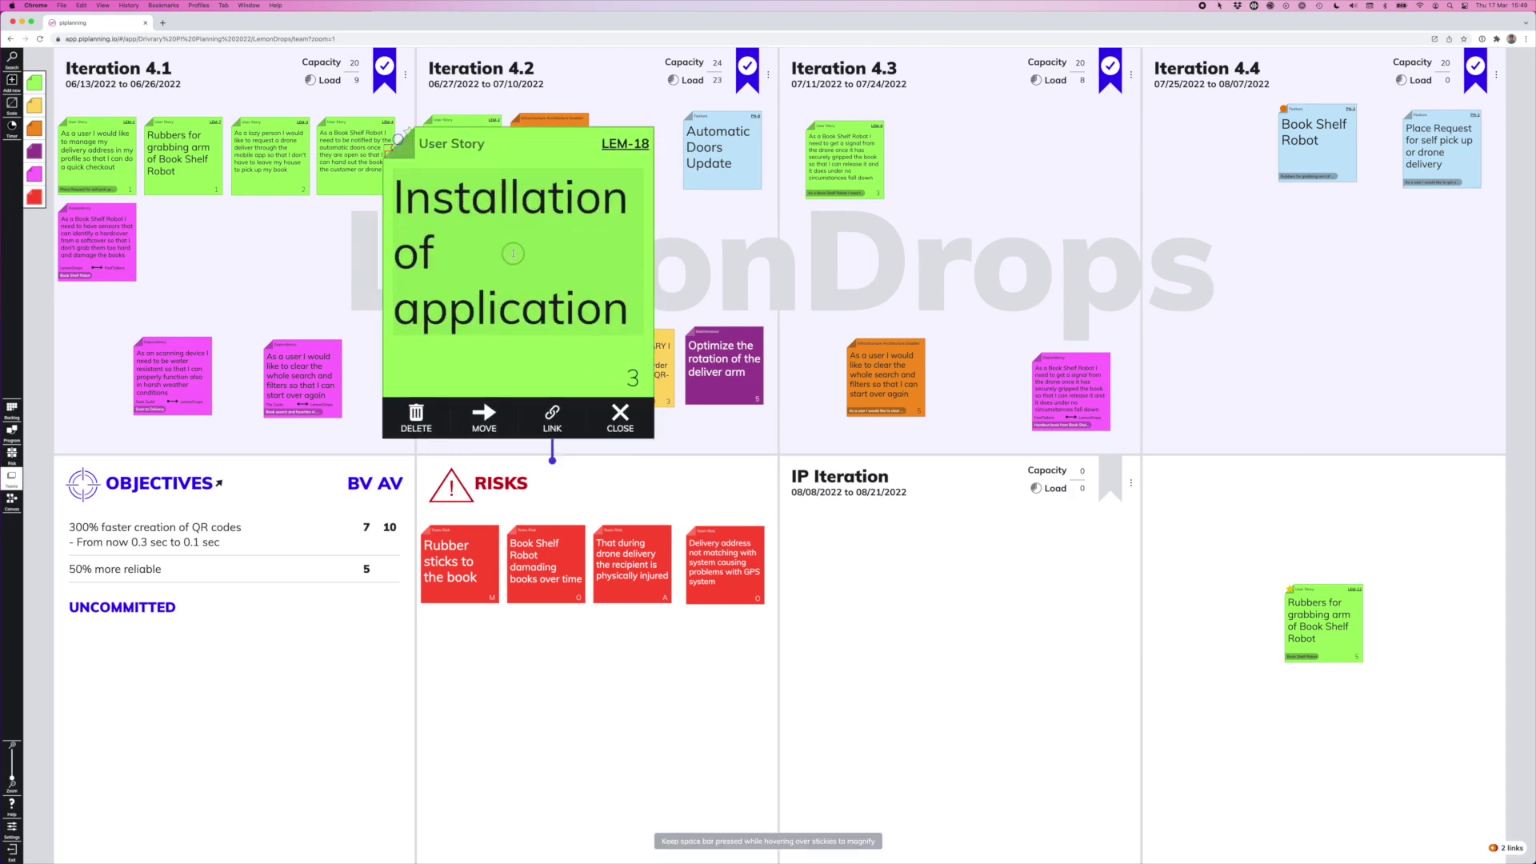
pyautogui.click(552, 429)
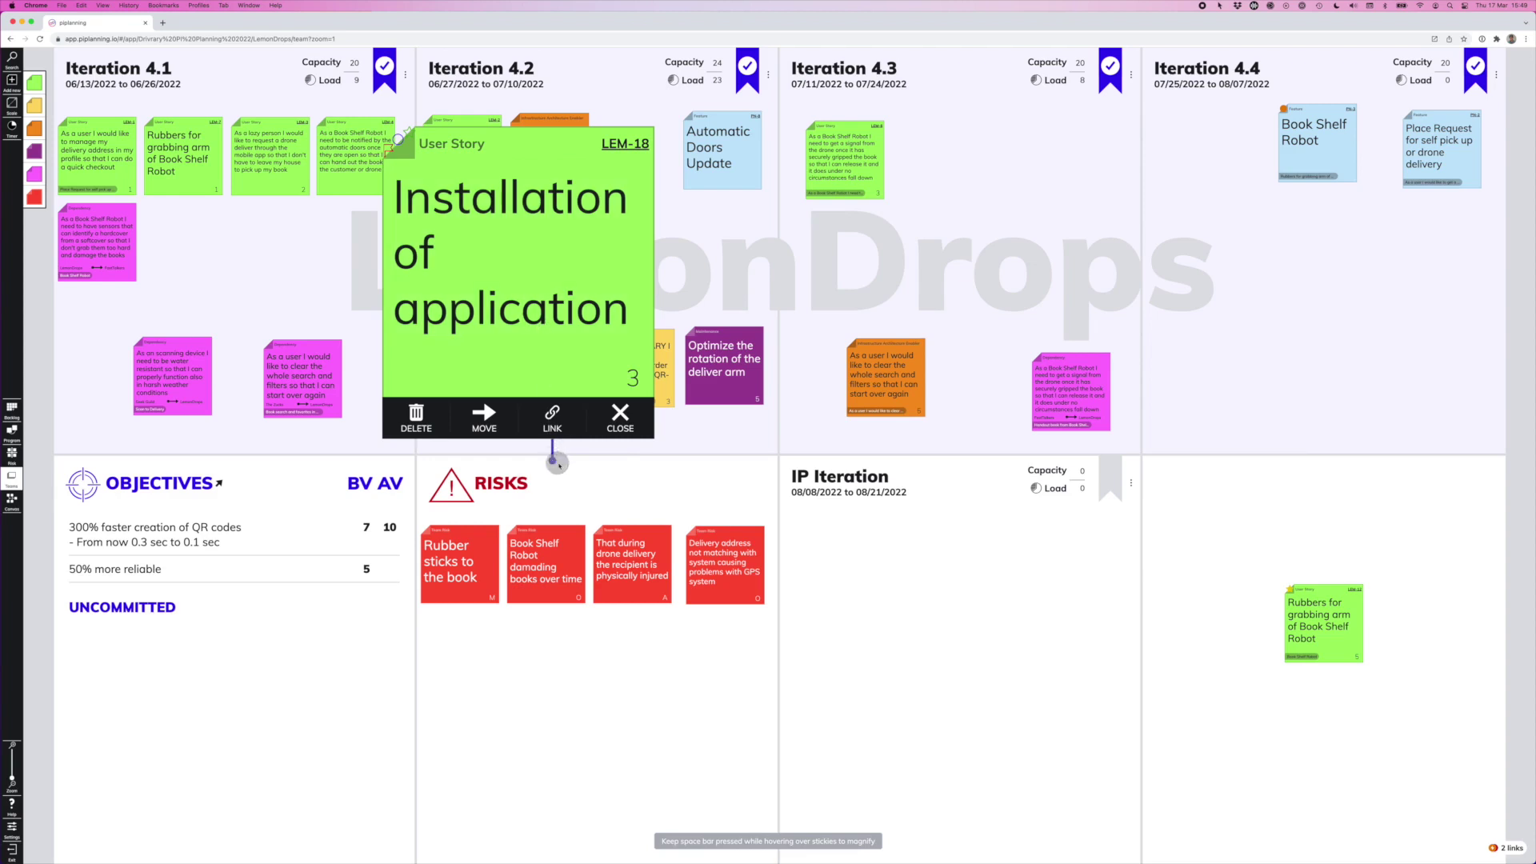
pyautogui.click(729, 154)
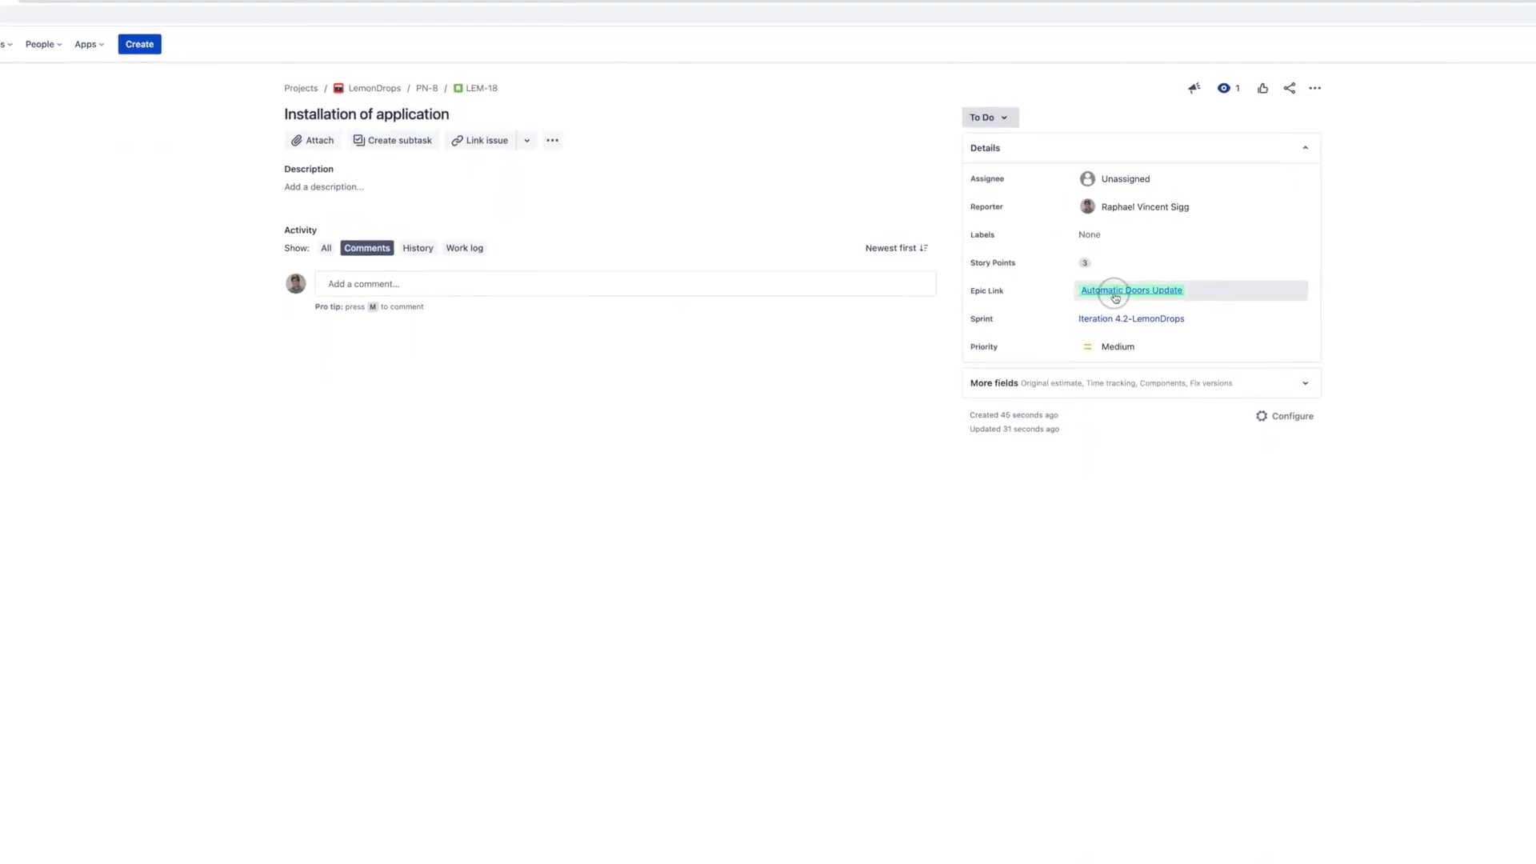
# Append 'on Windows' to the LEM-18 title in Jira and save it
pyautogui.moveTo(1120, 302)
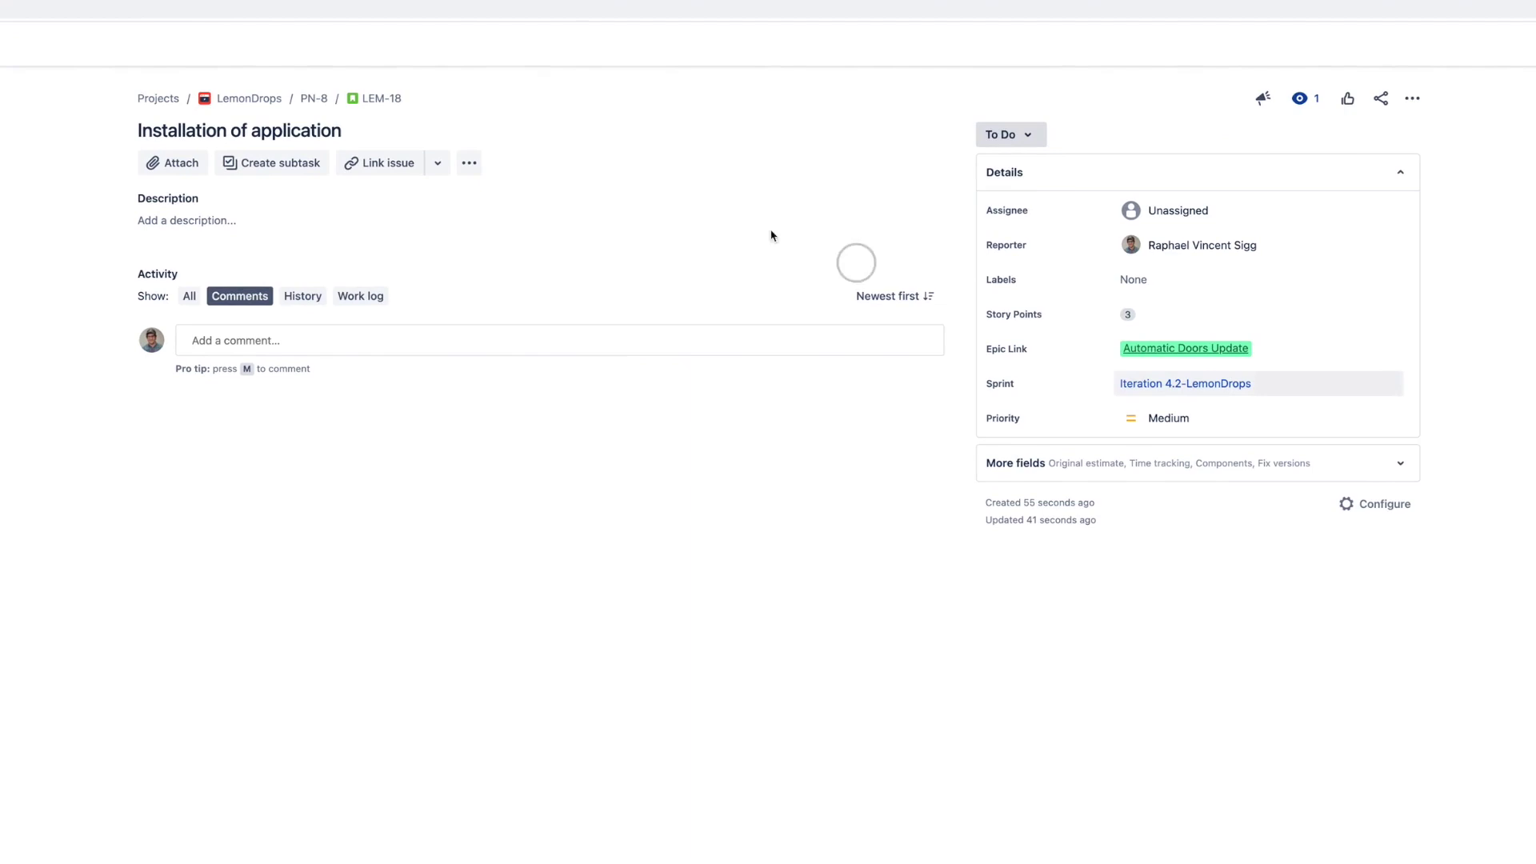
pyautogui.click(449, 130)
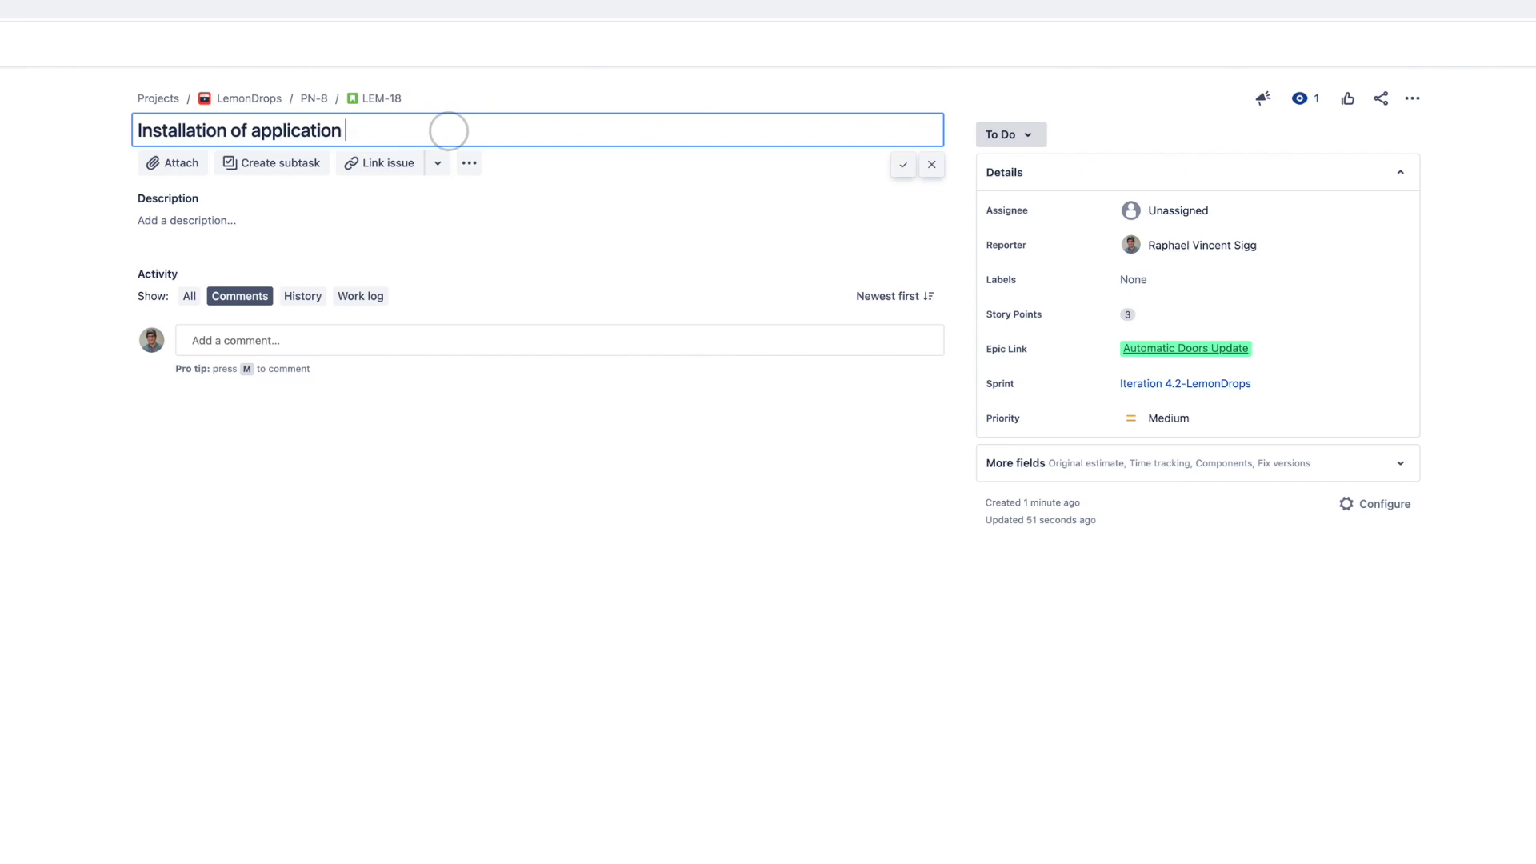
pyautogui.write('on Windows')
pyautogui.click(902, 164)
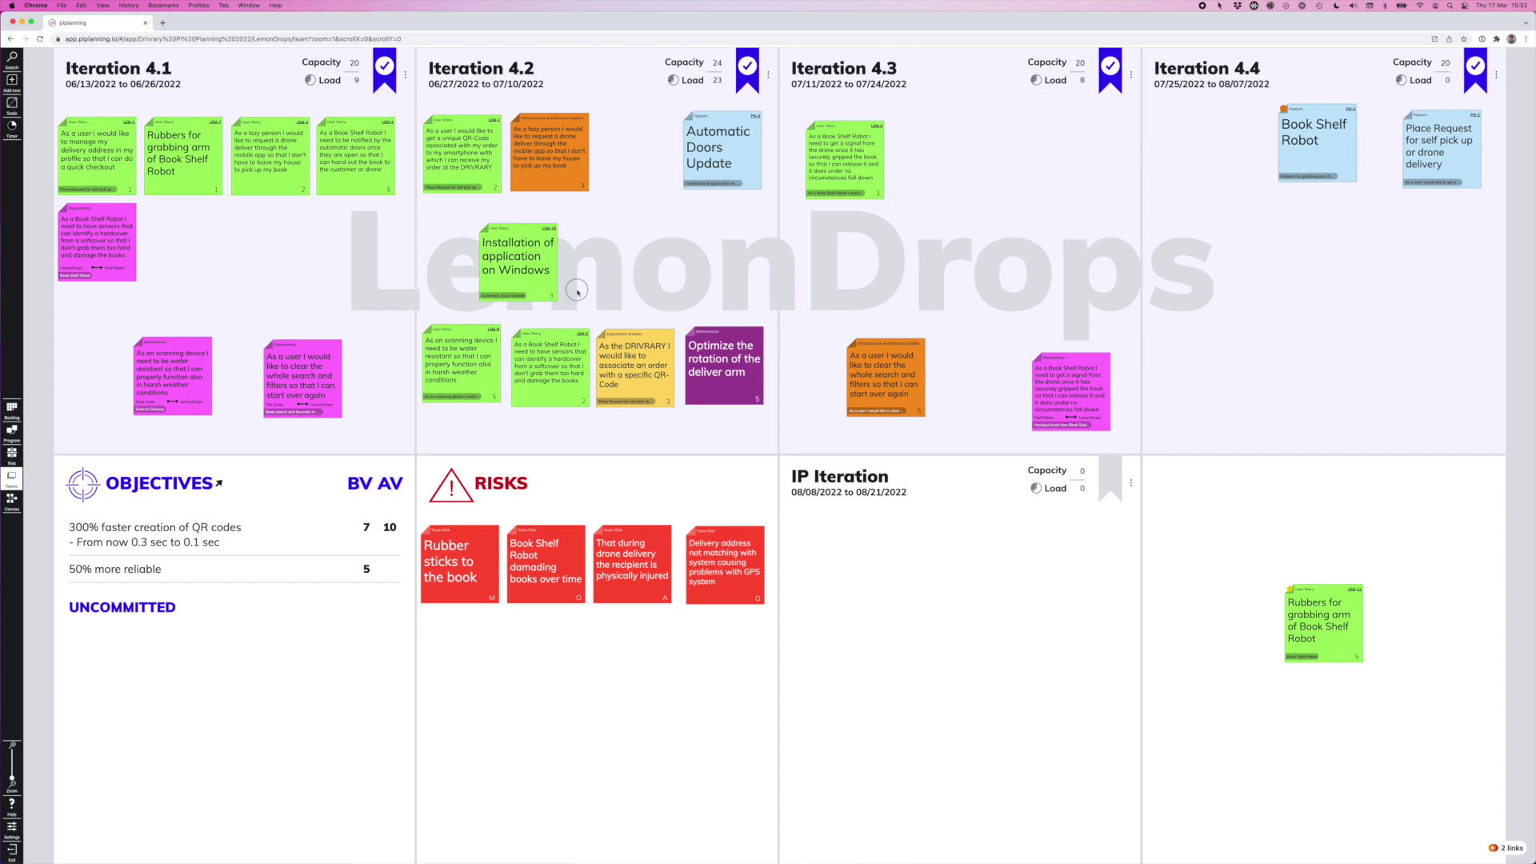
# Add a 'Support with installation' dependency sticky beside LEM-18, depending on The Intellectuals
pyautogui.click(14, 81)
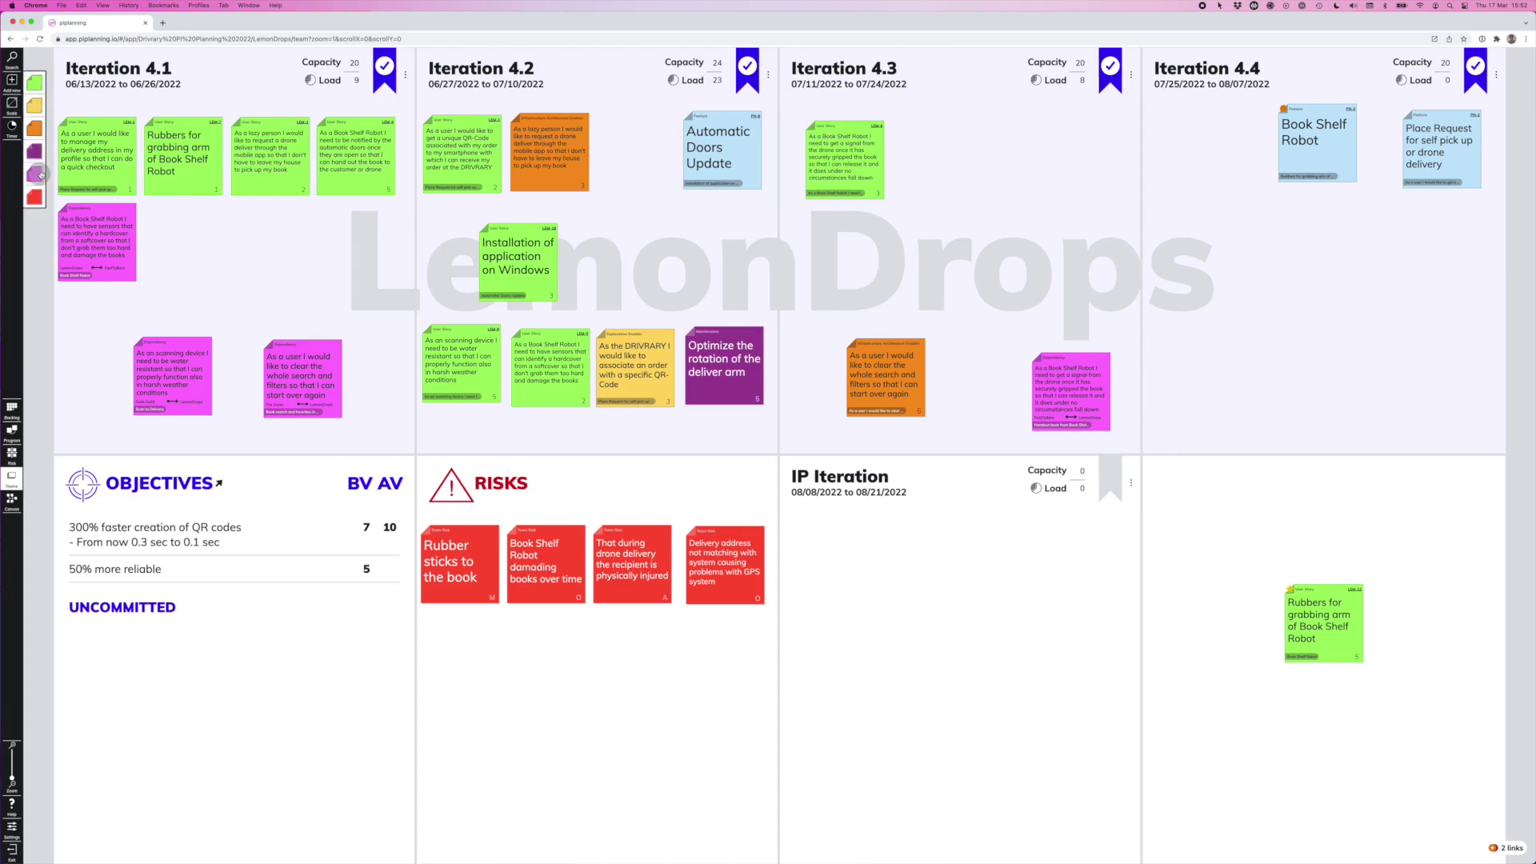
pyautogui.moveTo(40, 174); pyautogui.dragTo(609, 273)
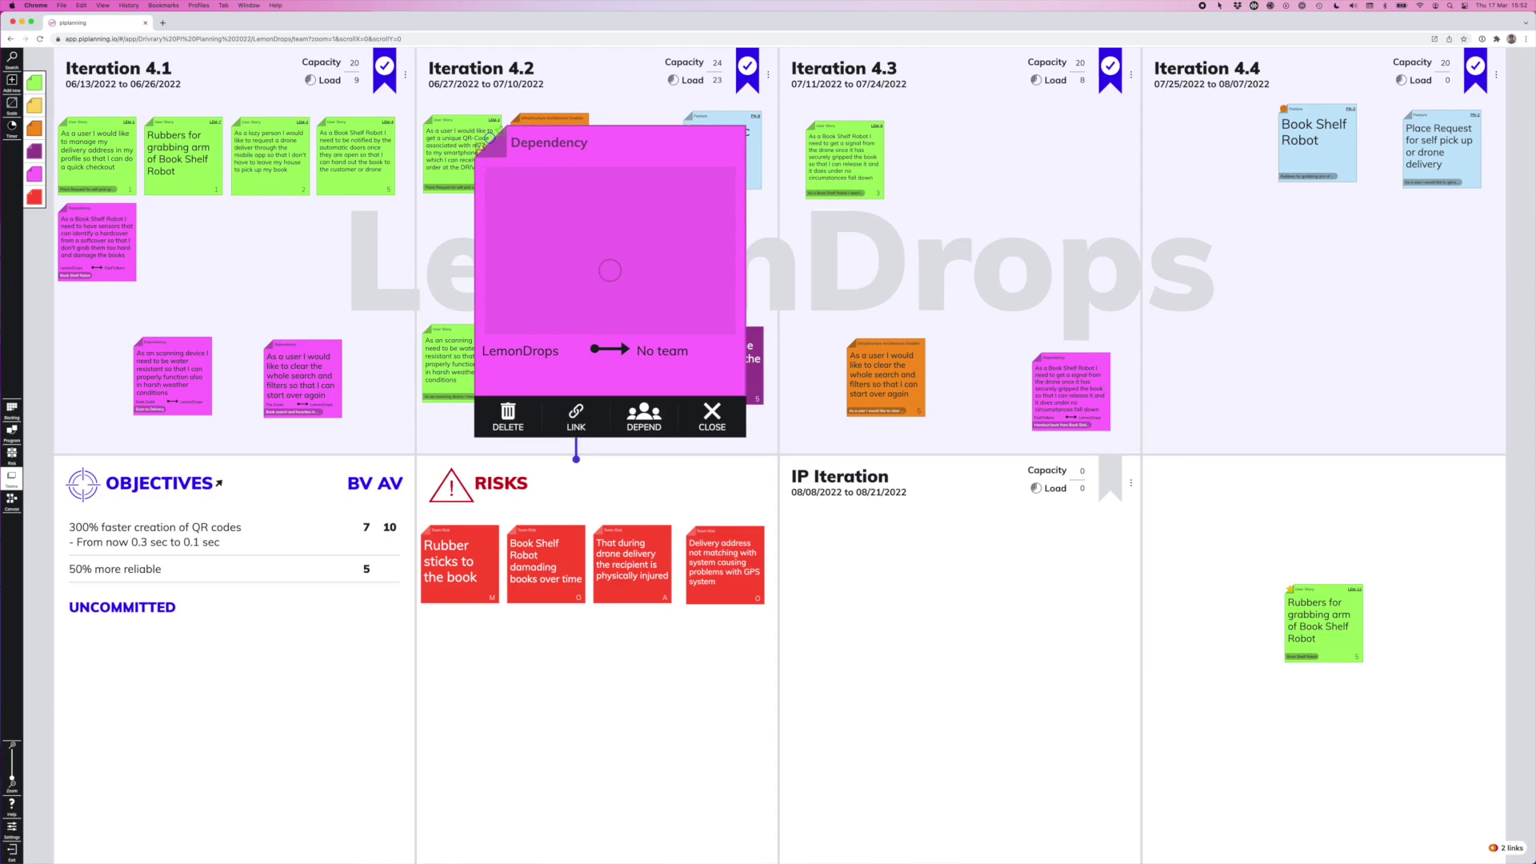
pyautogui.write('Support with ins')
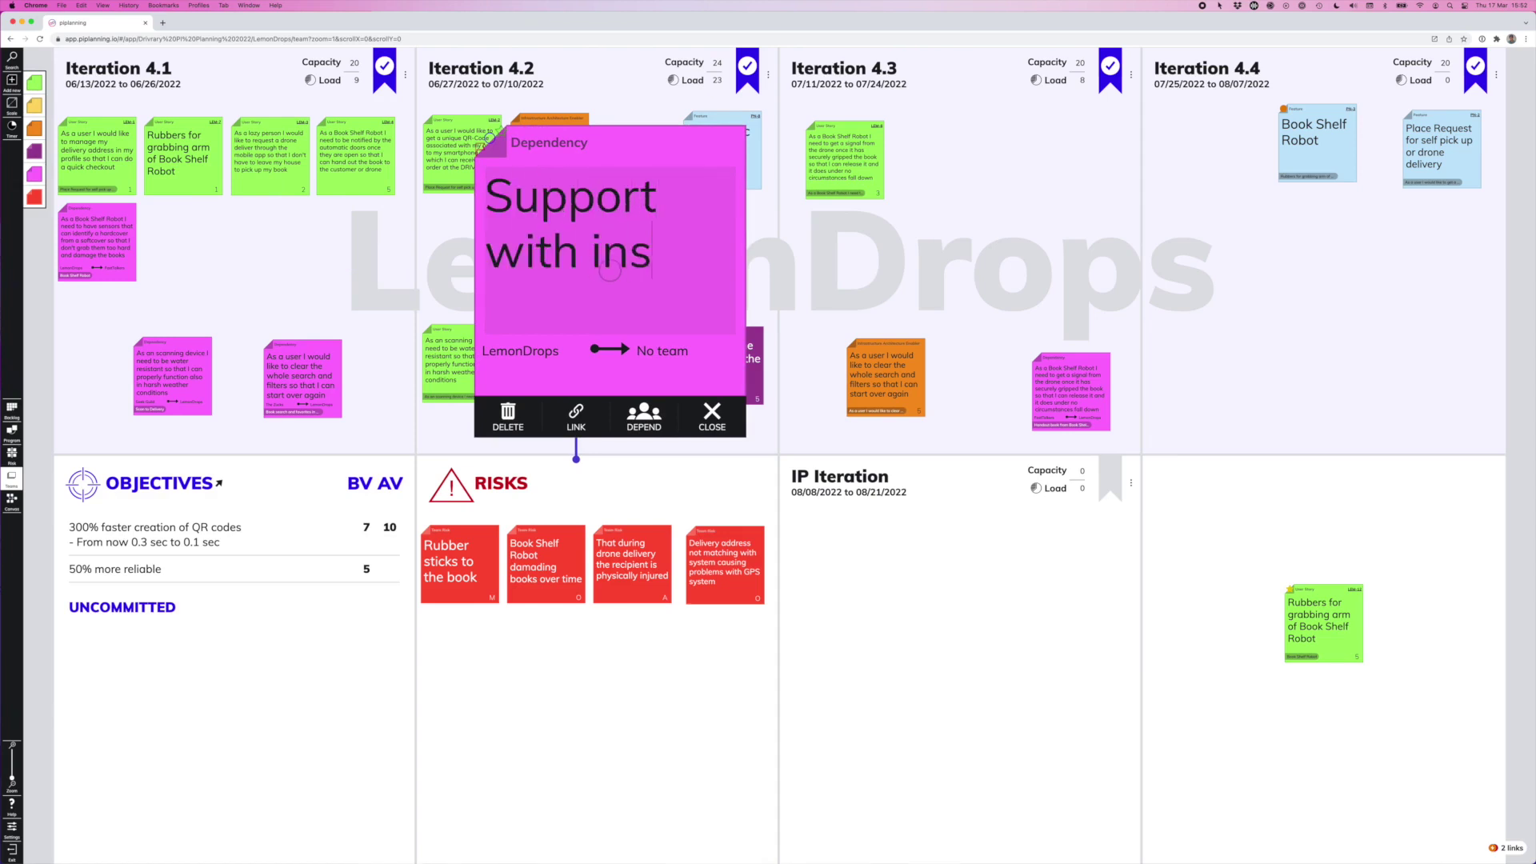
pyautogui.write('tallation')
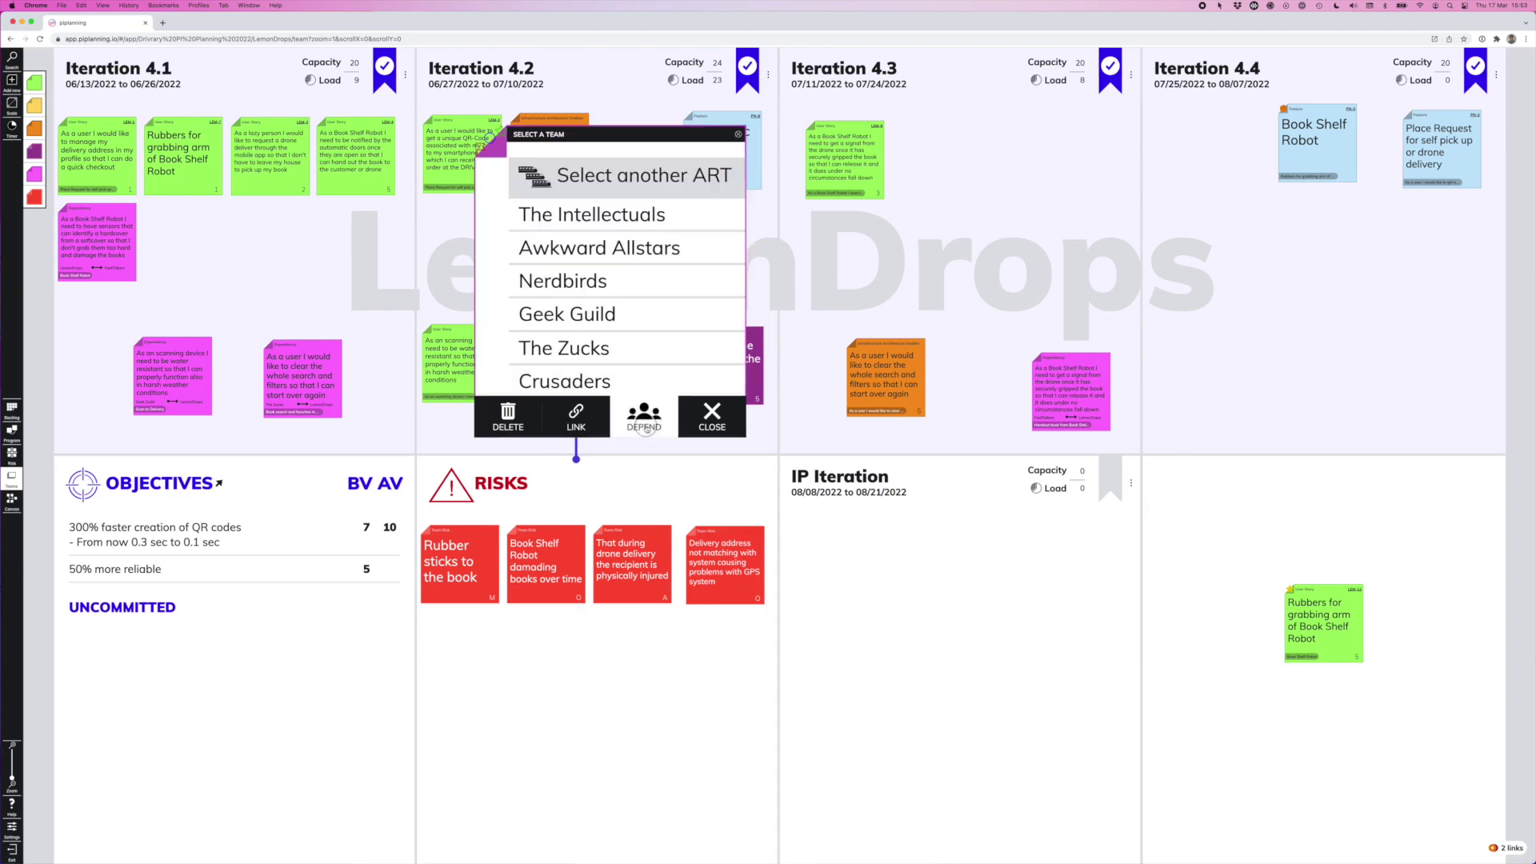
pyautogui.click(608, 215)
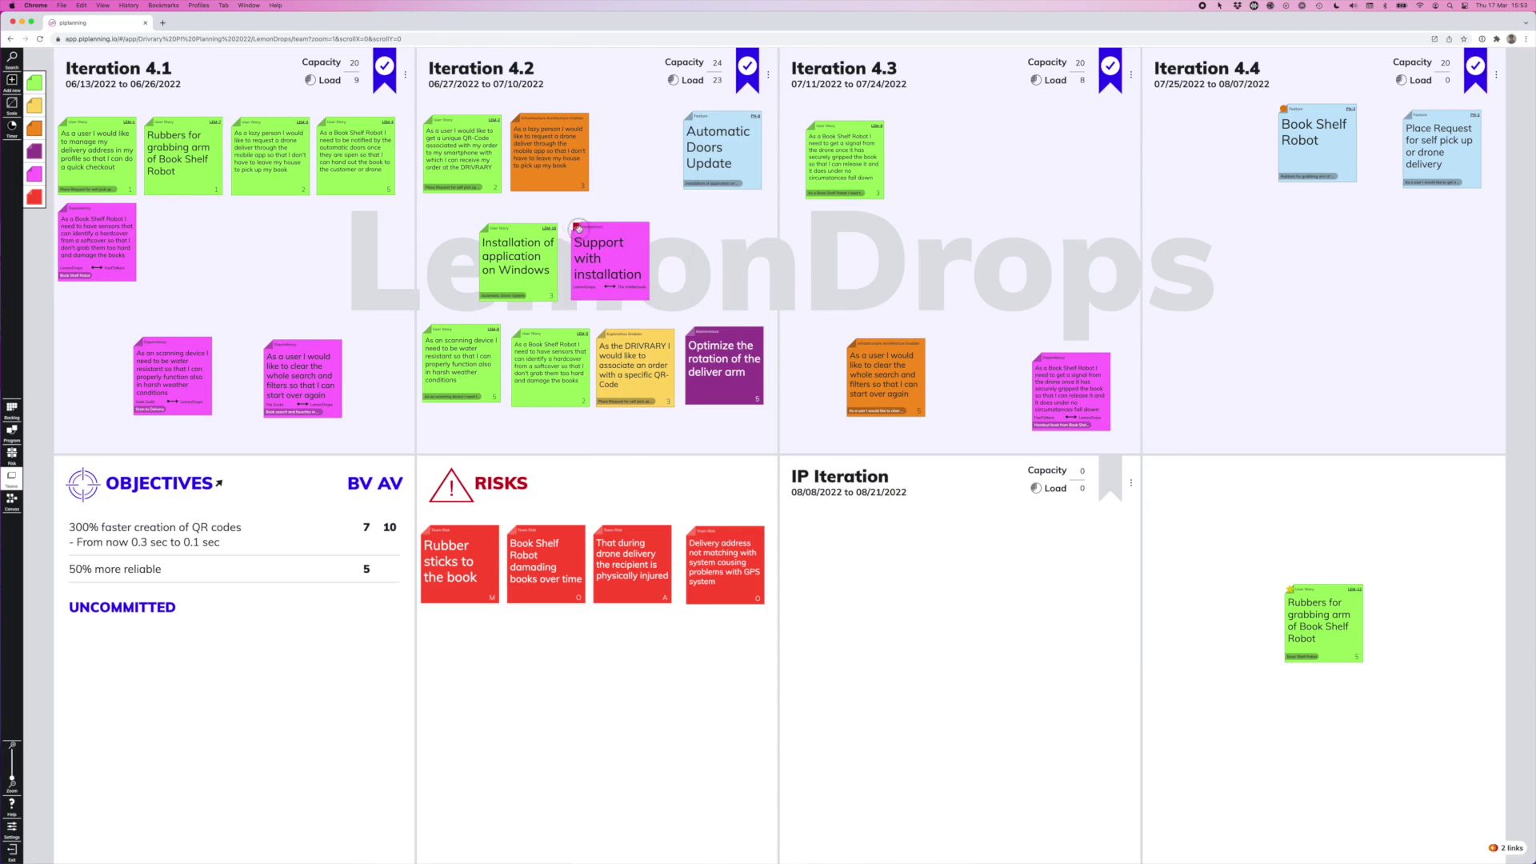
pyautogui.scroll(10, 577, 228)
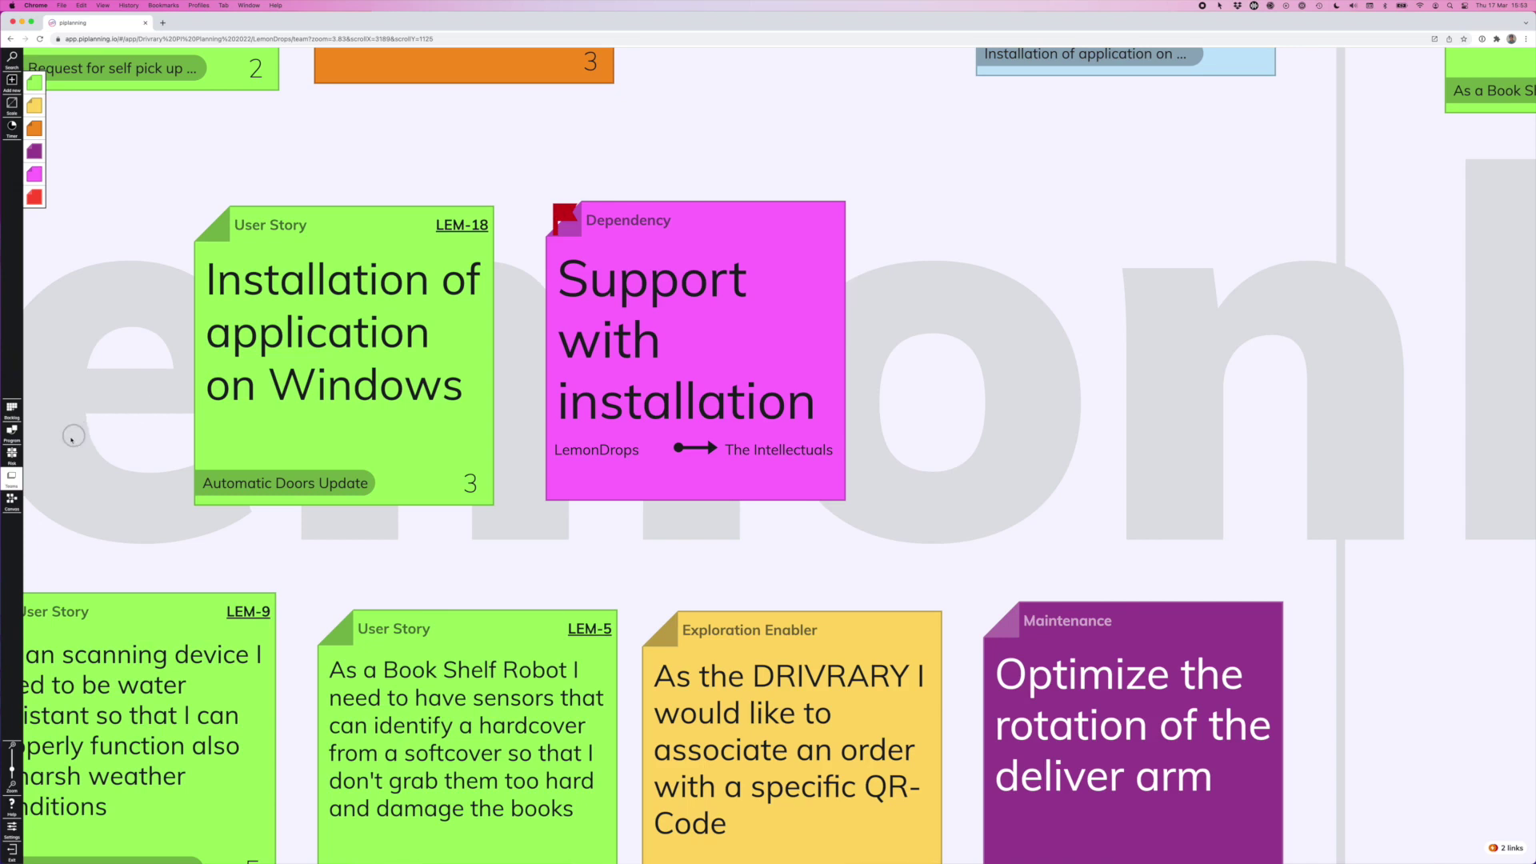
# On The Intellectuals board, mirror the Support with installation dependency to the Program Board and view it
pyautogui.click(8, 477)
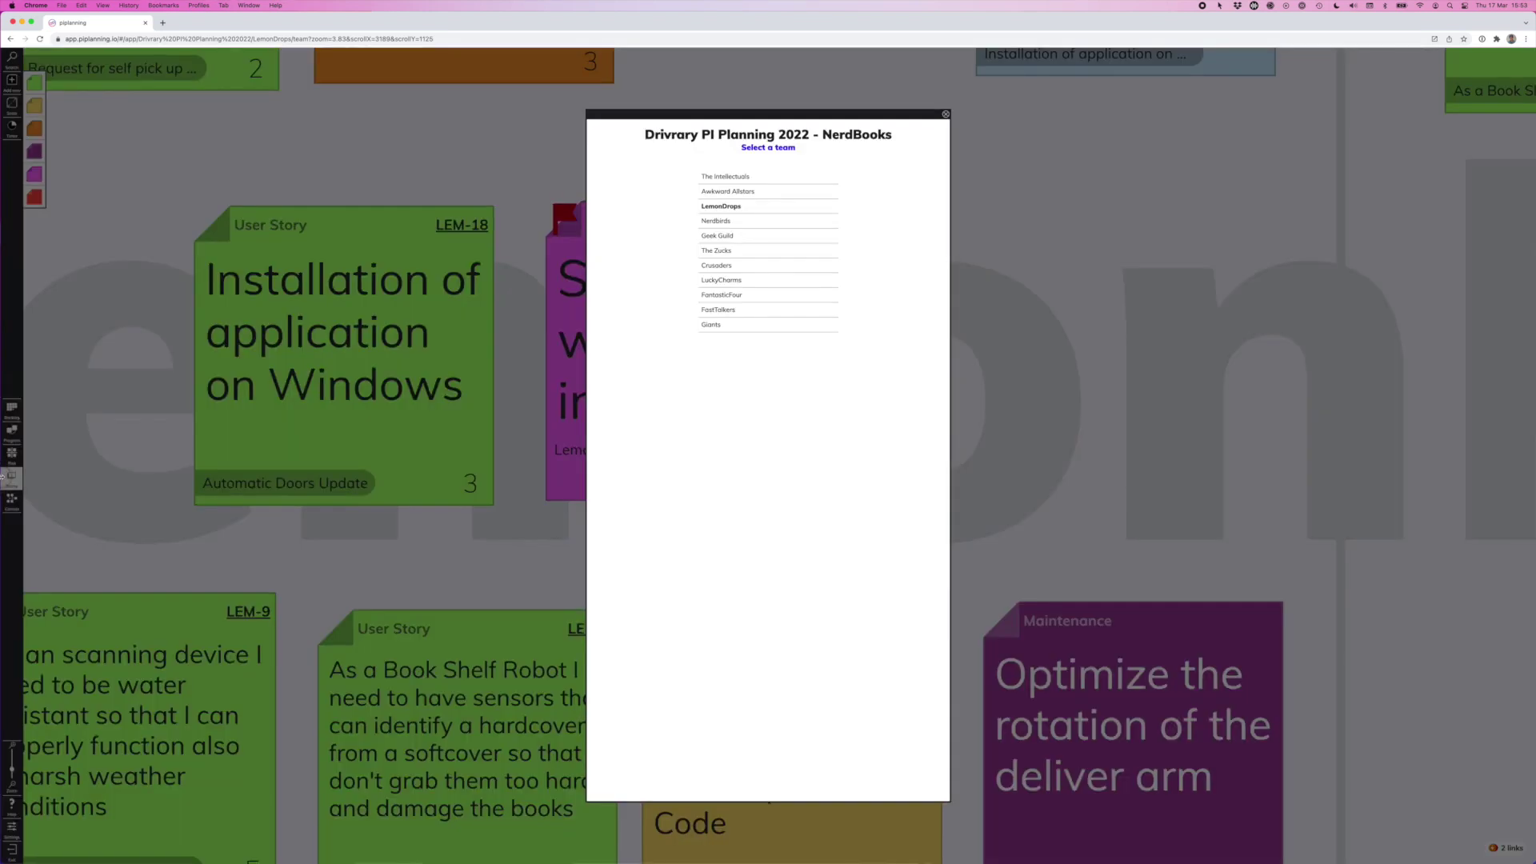
pyautogui.click(724, 176)
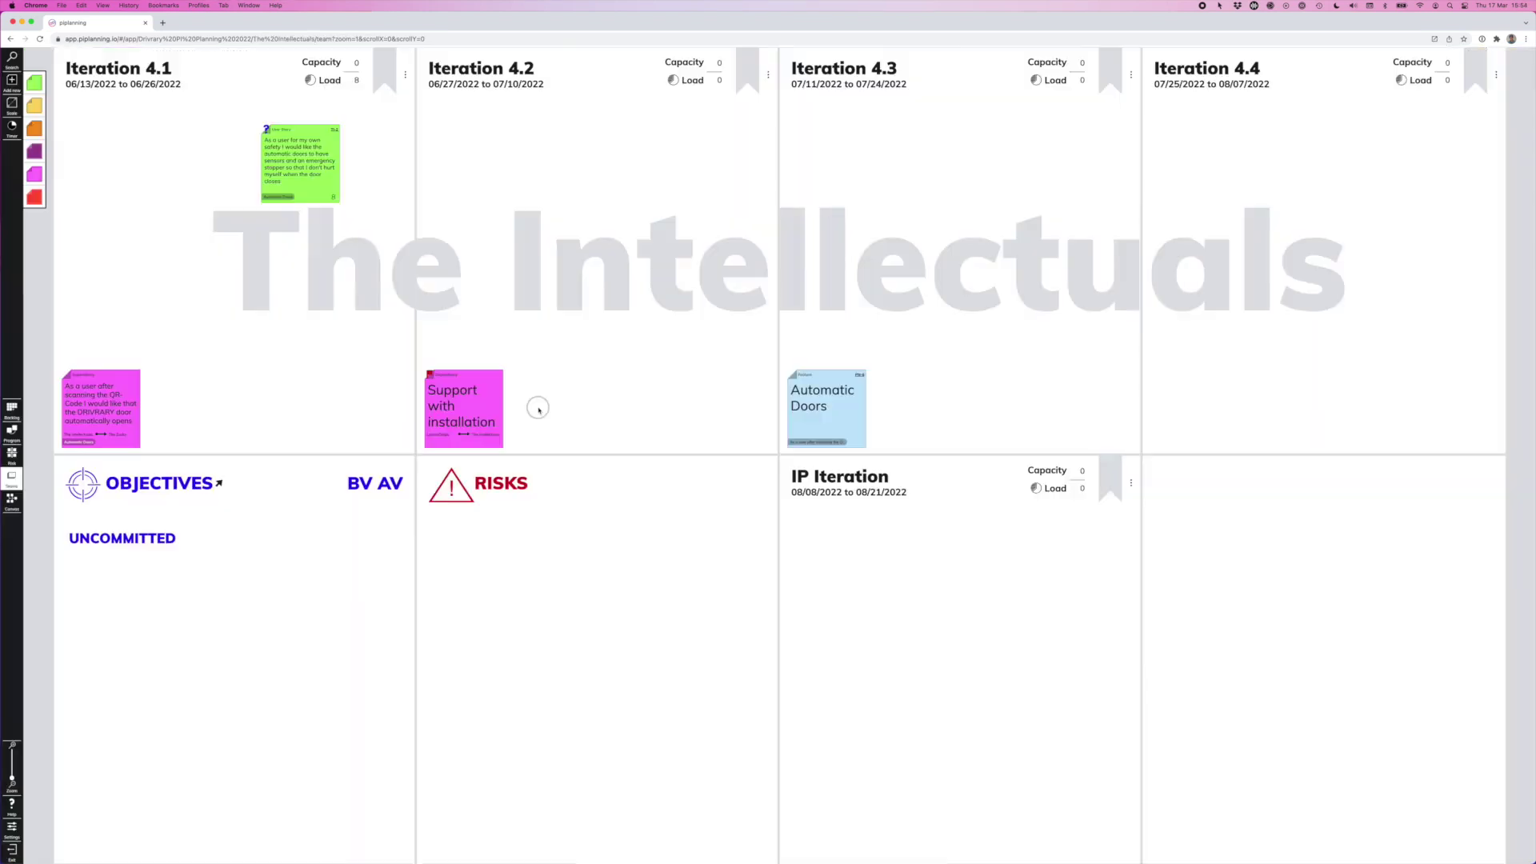
pyautogui.click(496, 394)
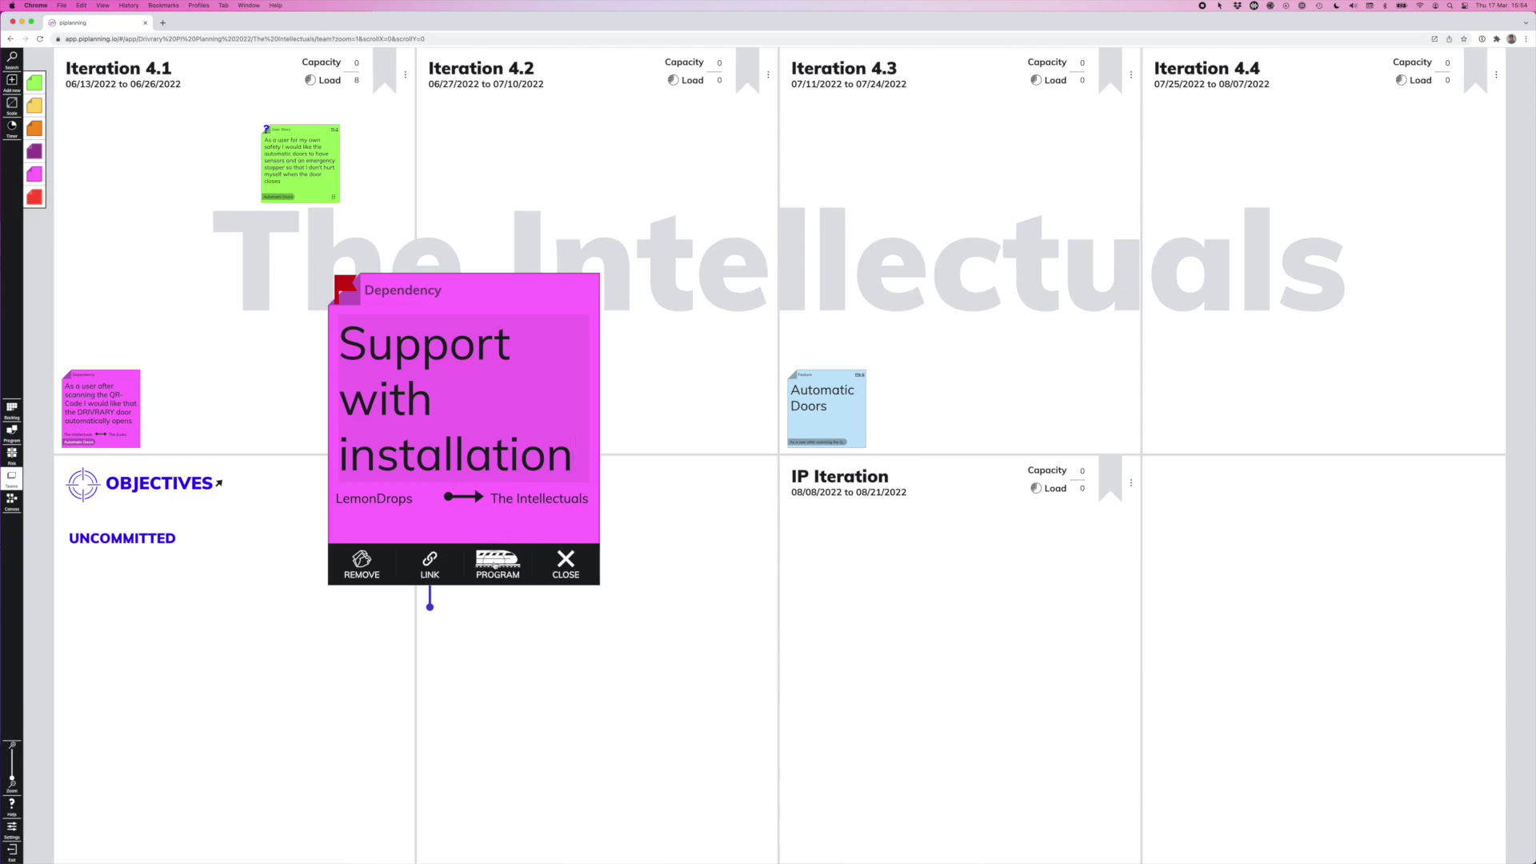
pyautogui.click(496, 564)
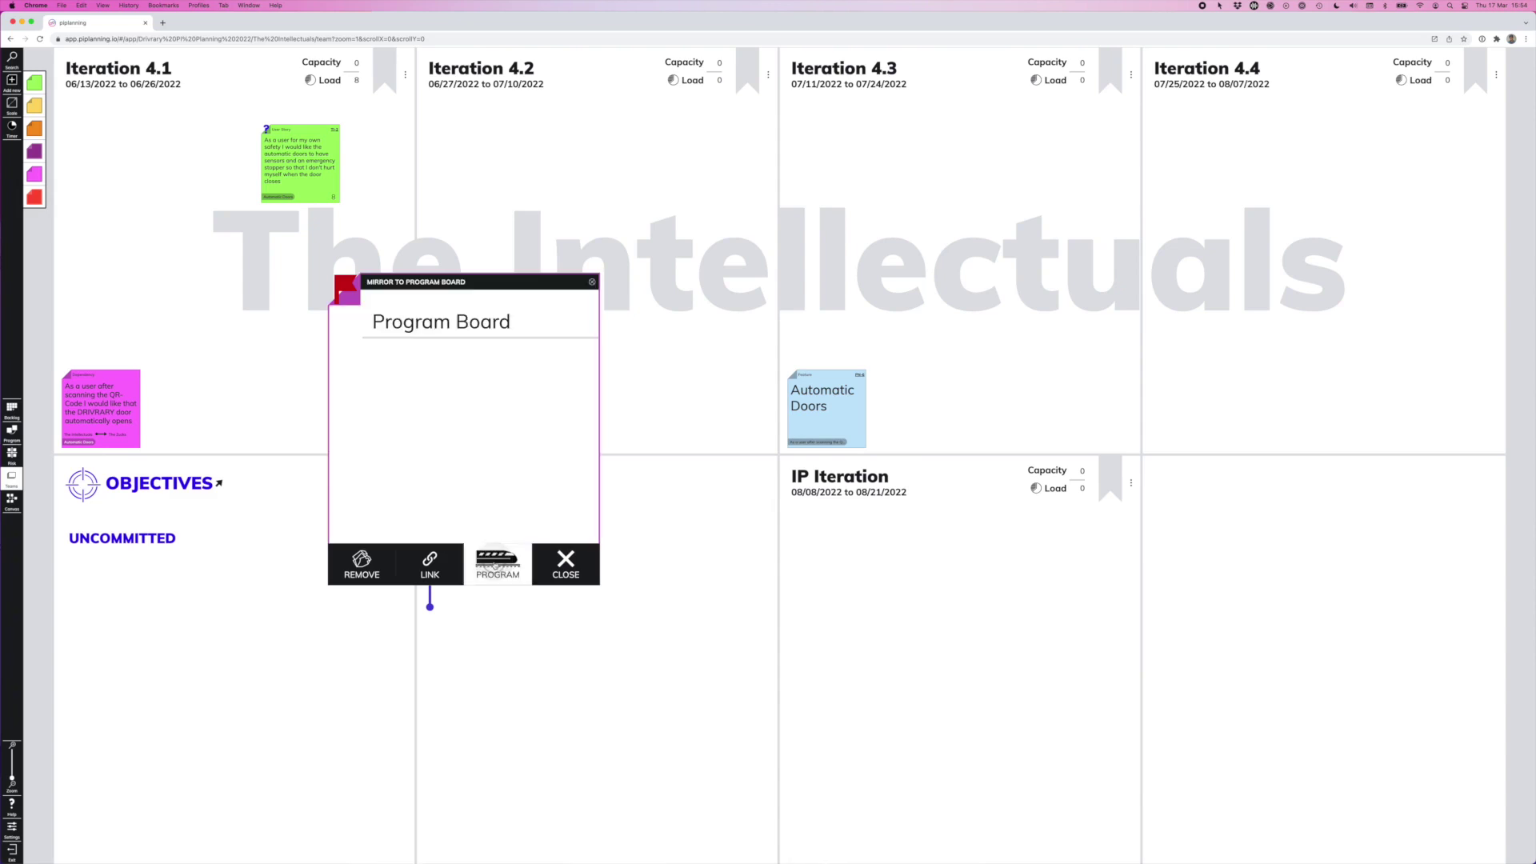
pyautogui.click(473, 331)
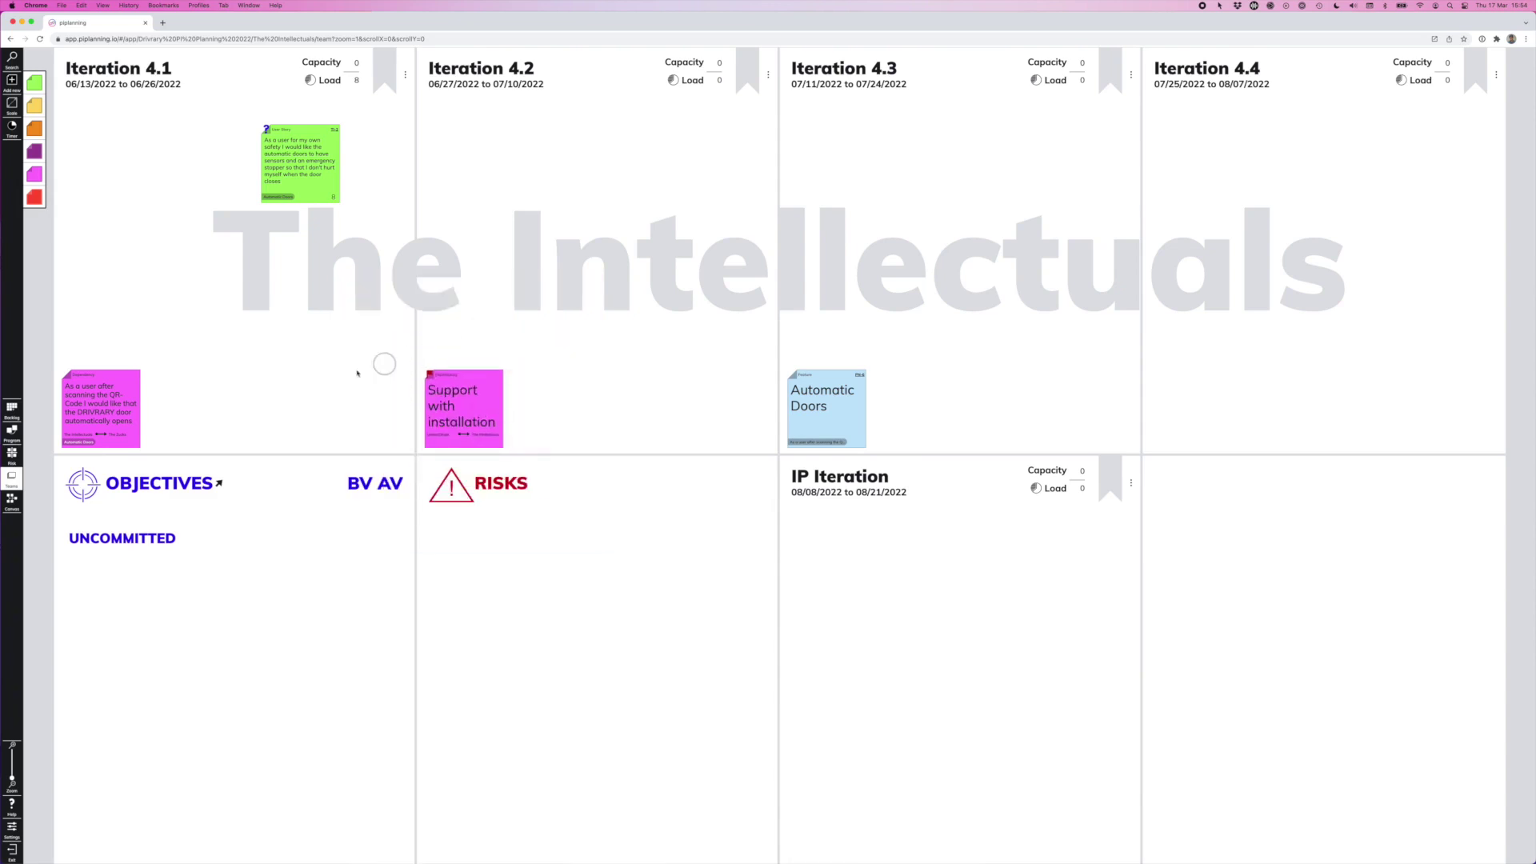
pyautogui.click(11, 429)
# Link the dependency to Automatic Doors Update and mark it with a red flag sticker
pyautogui.moveTo(575, 163)
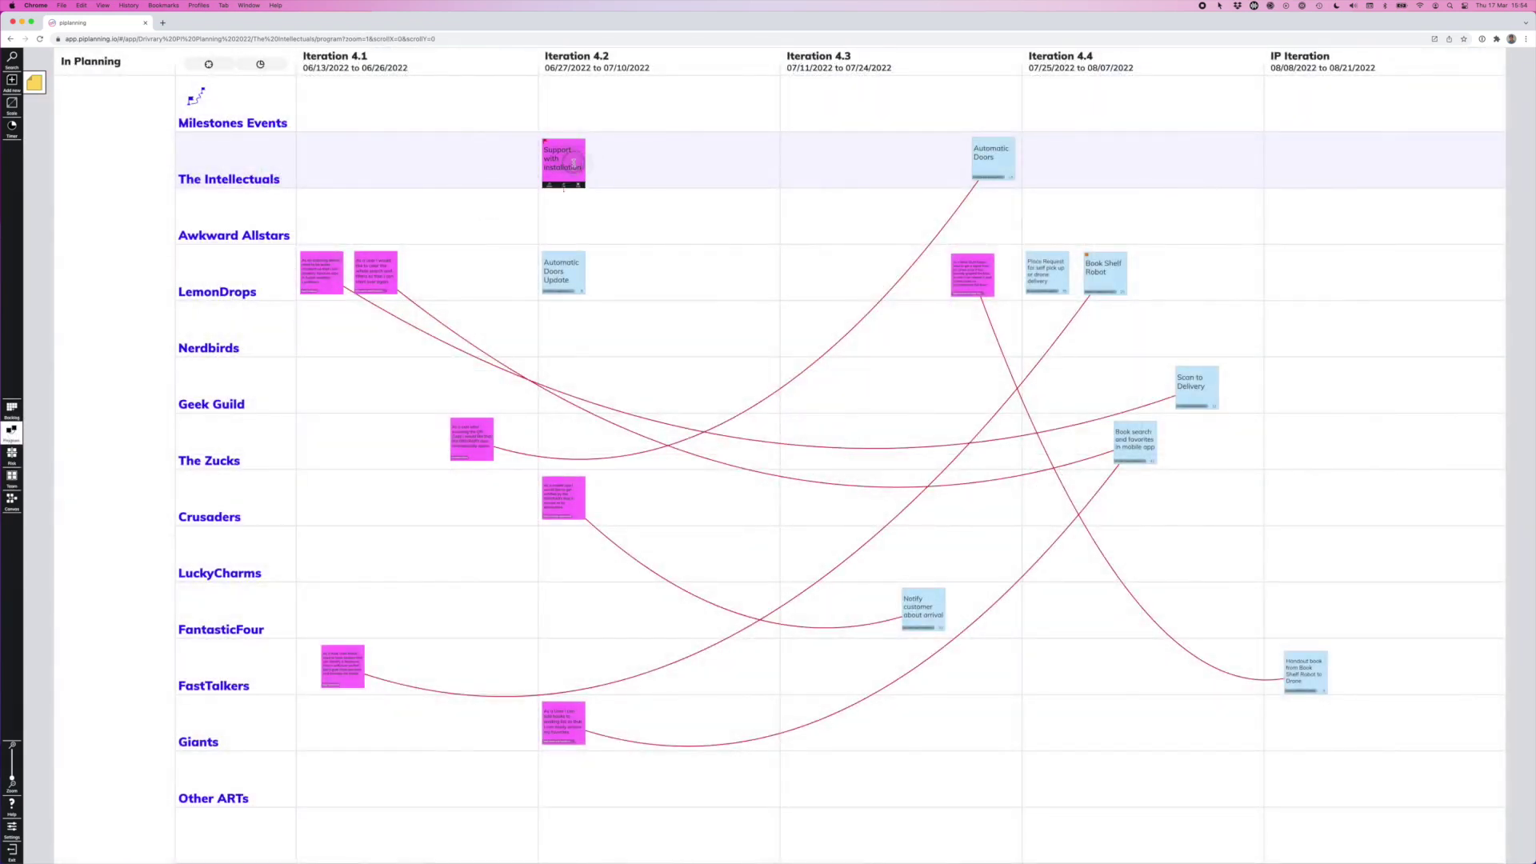
pyautogui.moveTo(565, 195); pyautogui.dragTo(561, 271)
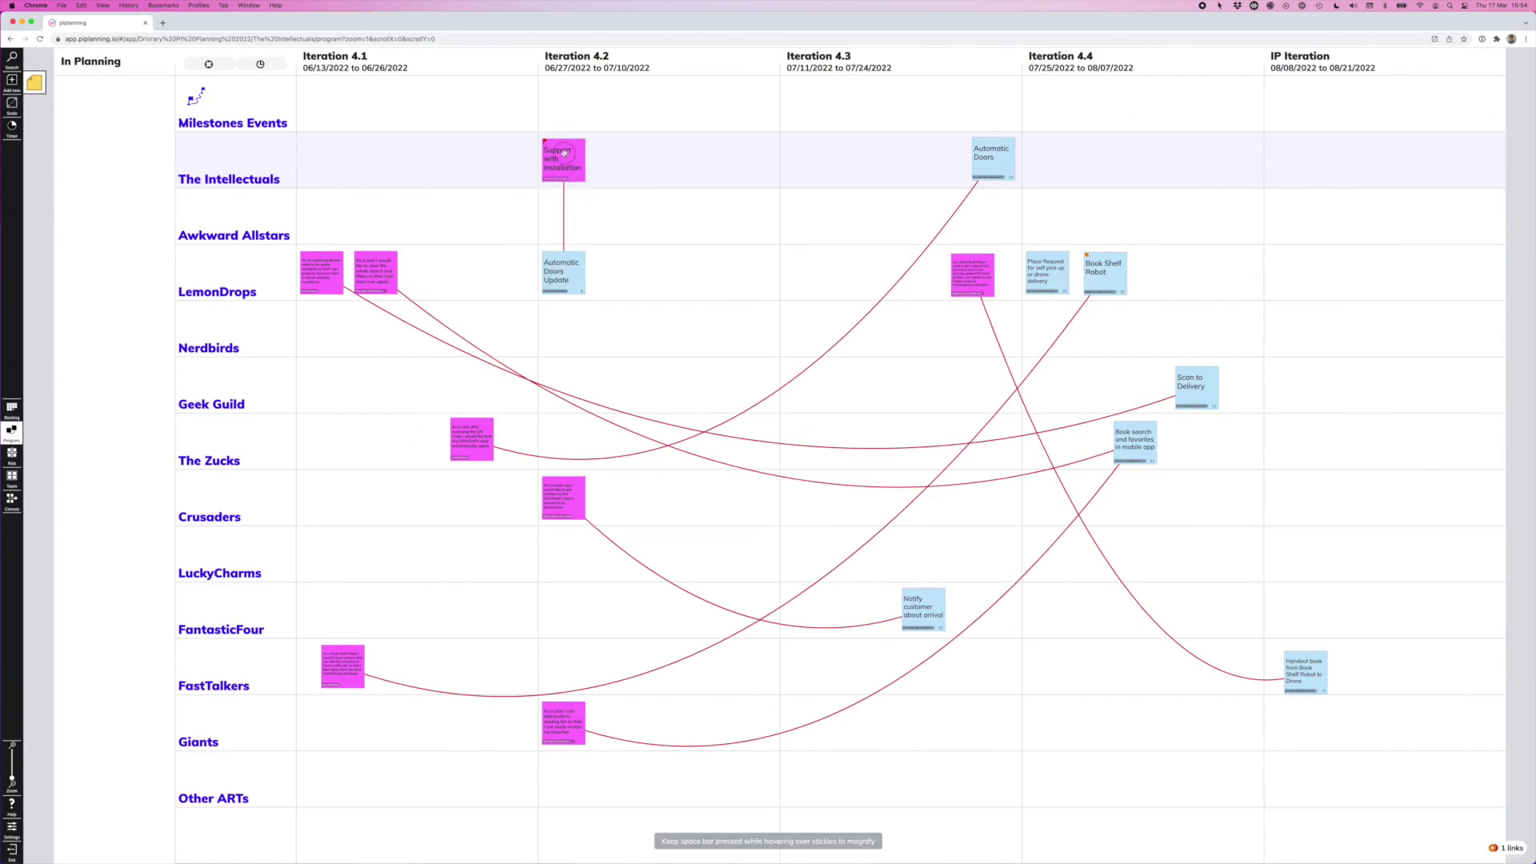
pyautogui.click(563, 152)
pyautogui.click(448, 66)
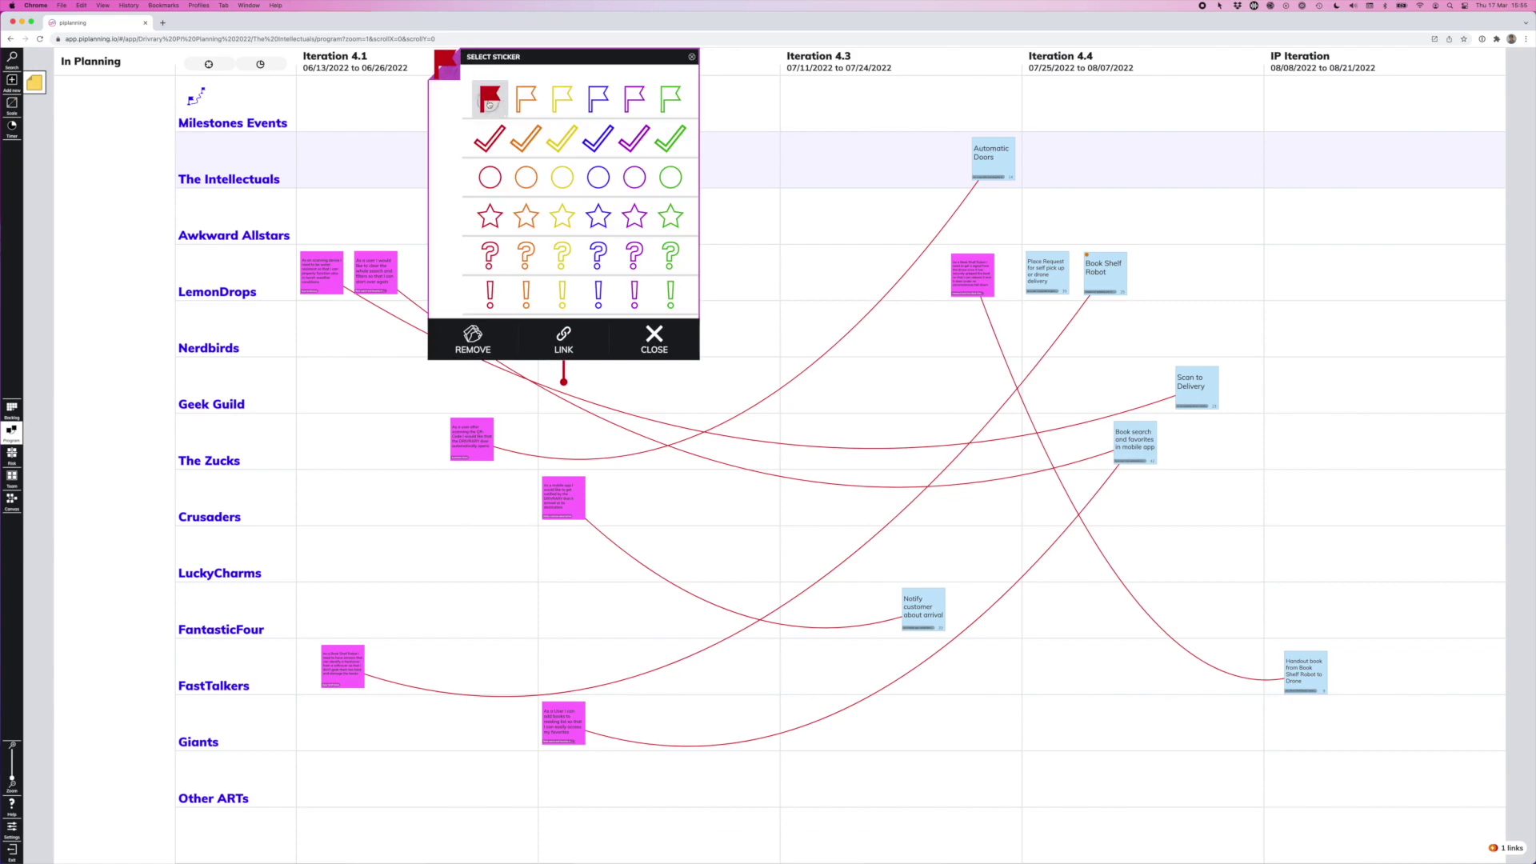
pyautogui.click(489, 101)
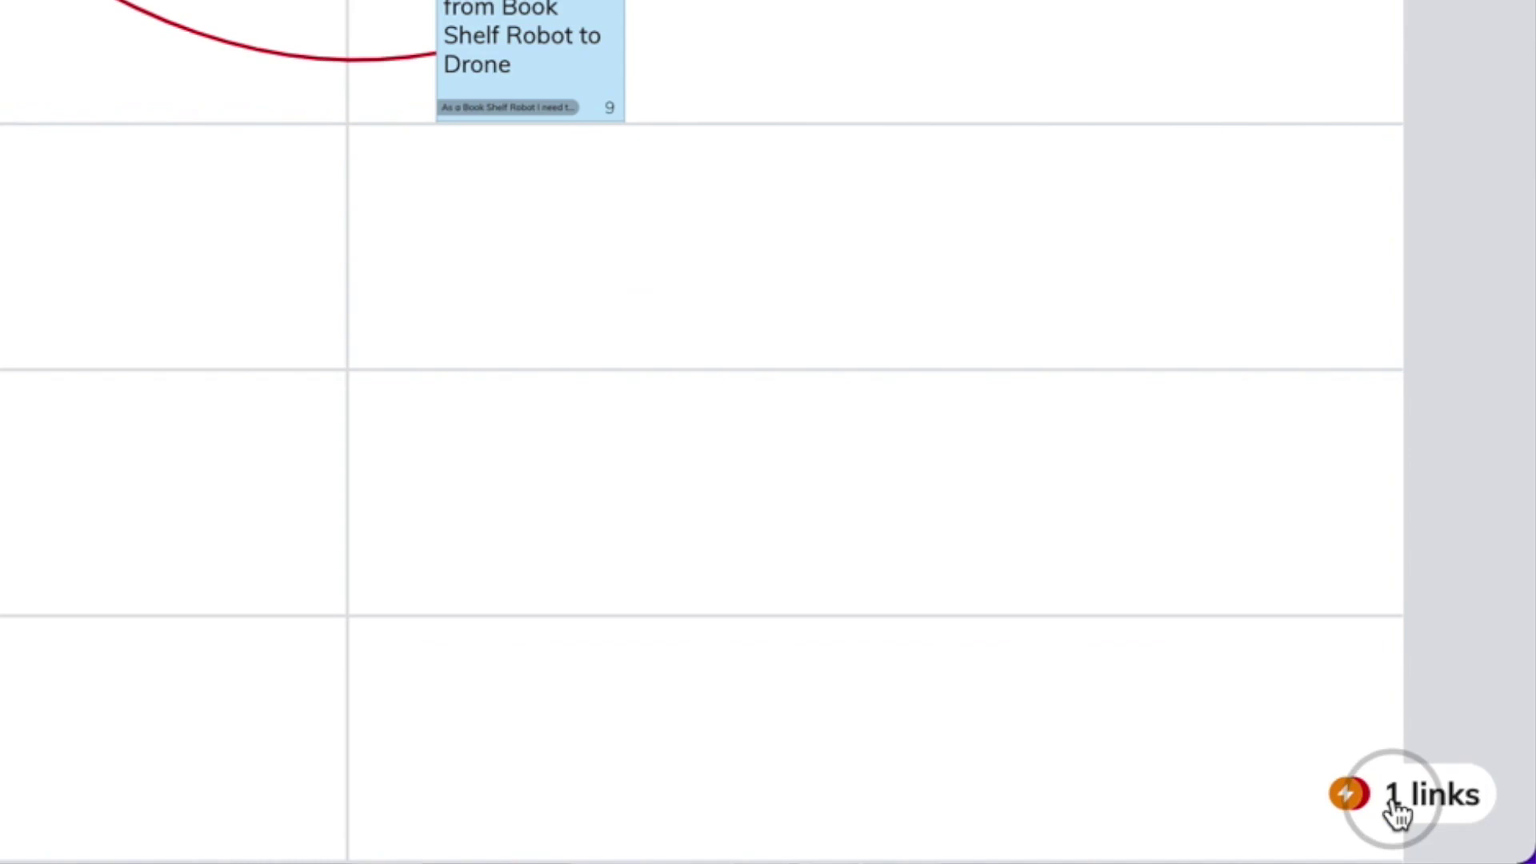
# Review the dependency's 1 linked item, then go back to the LemonDrops team board
pyautogui.click(1396, 812)
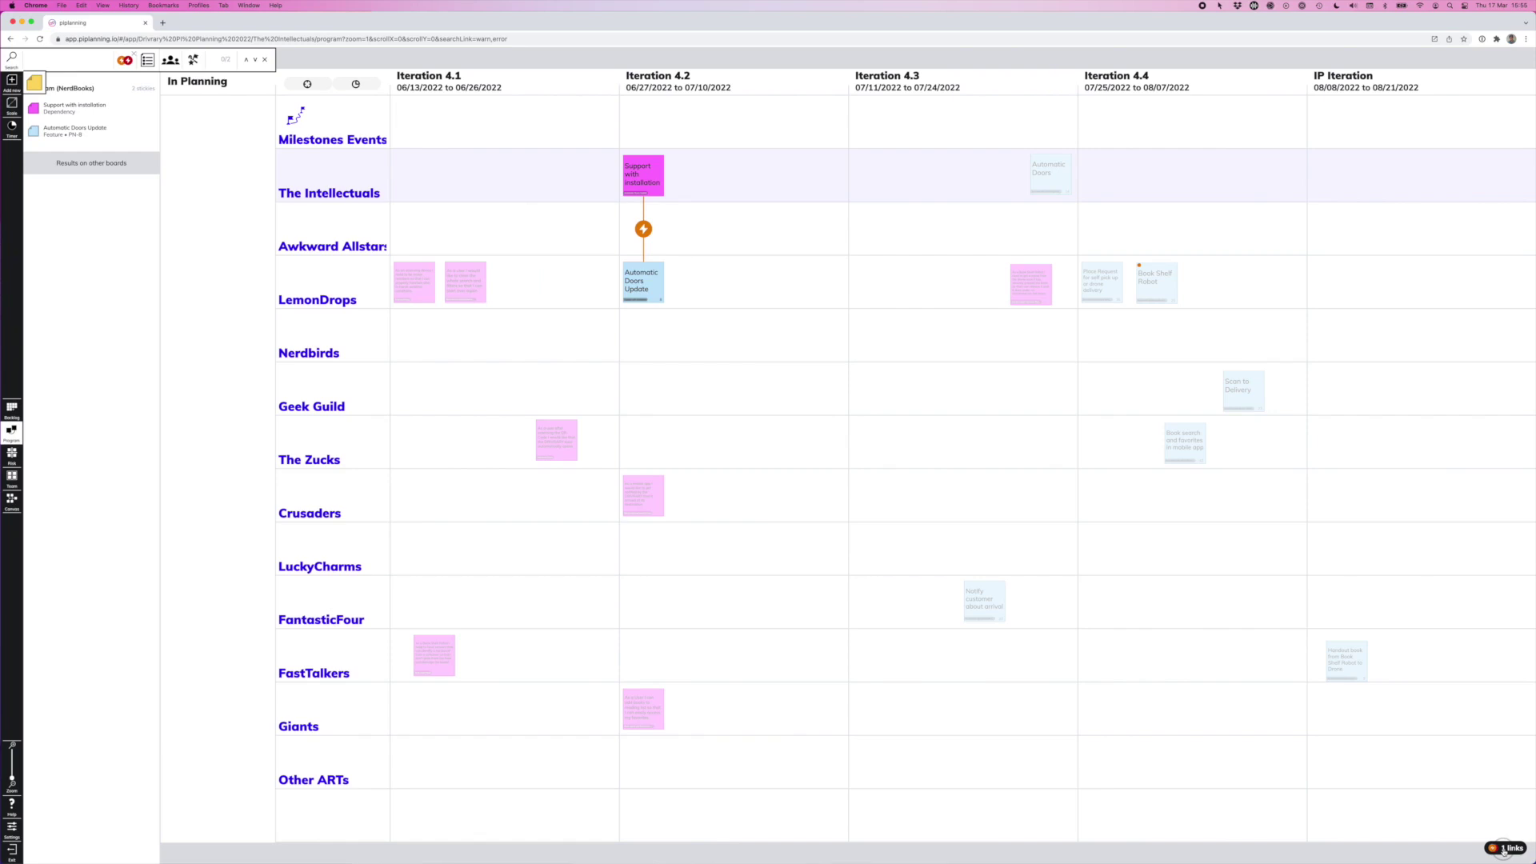
pyautogui.click(1298, 683)
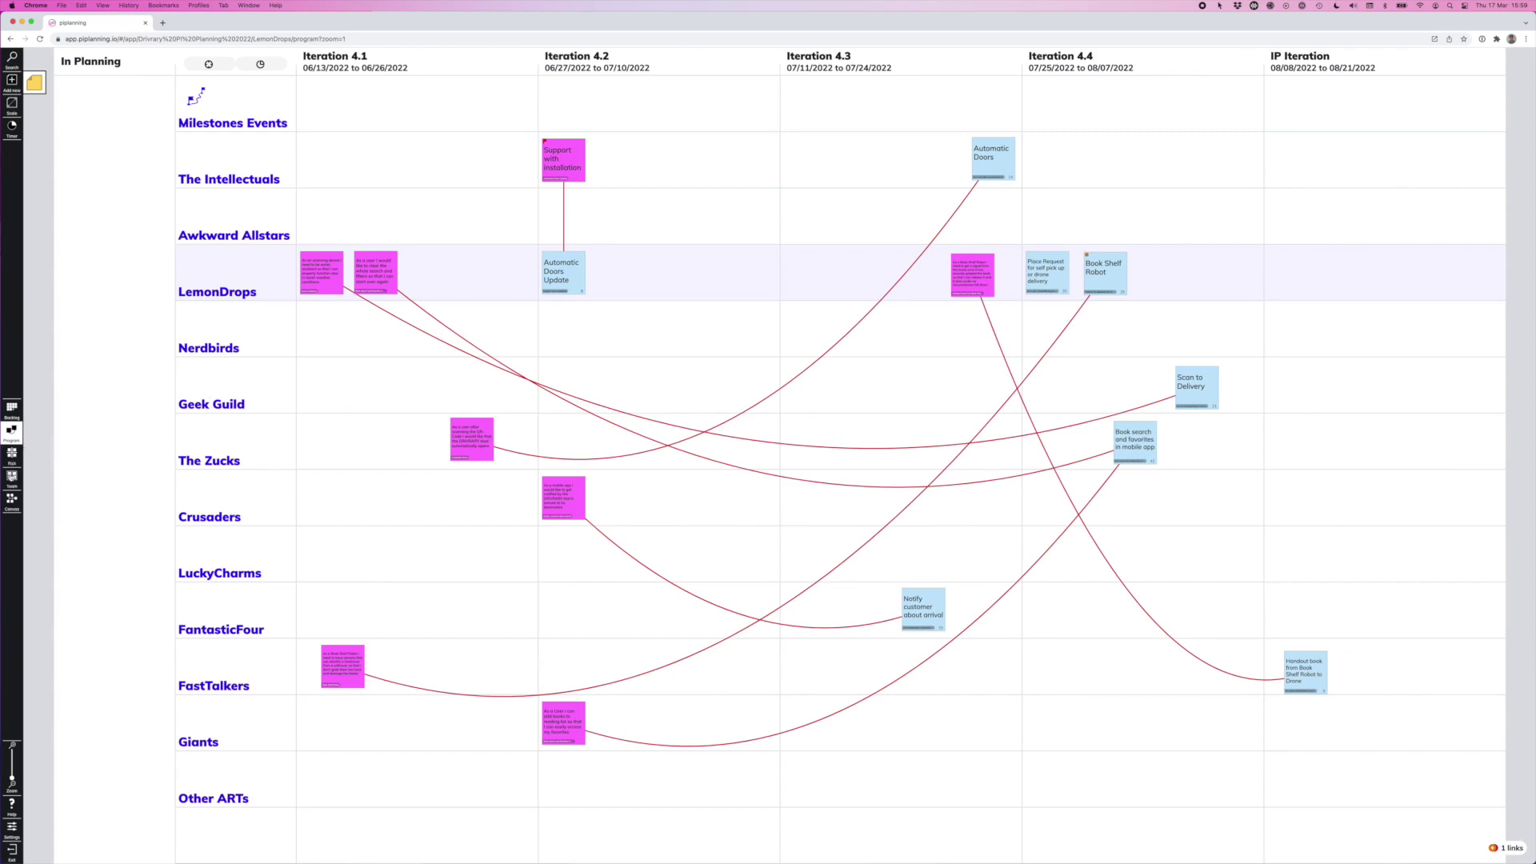
pyautogui.click(12, 475)
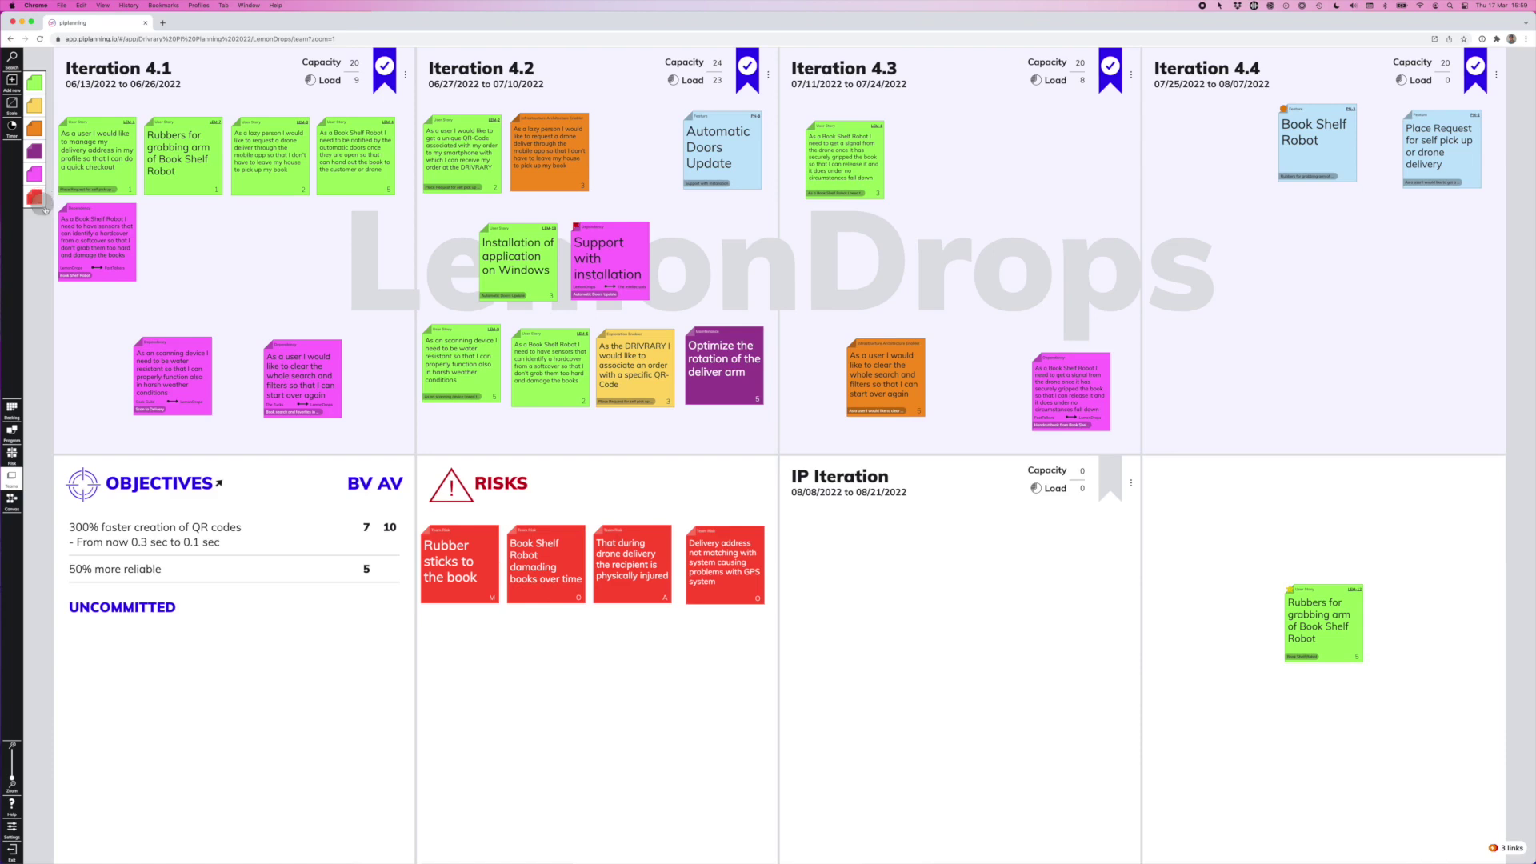
# Add a 'No internet' risk sticky in the Risks area with ROAM status Accepted
pyautogui.moveTo(44, 208); pyautogui.dragTo(520, 674)
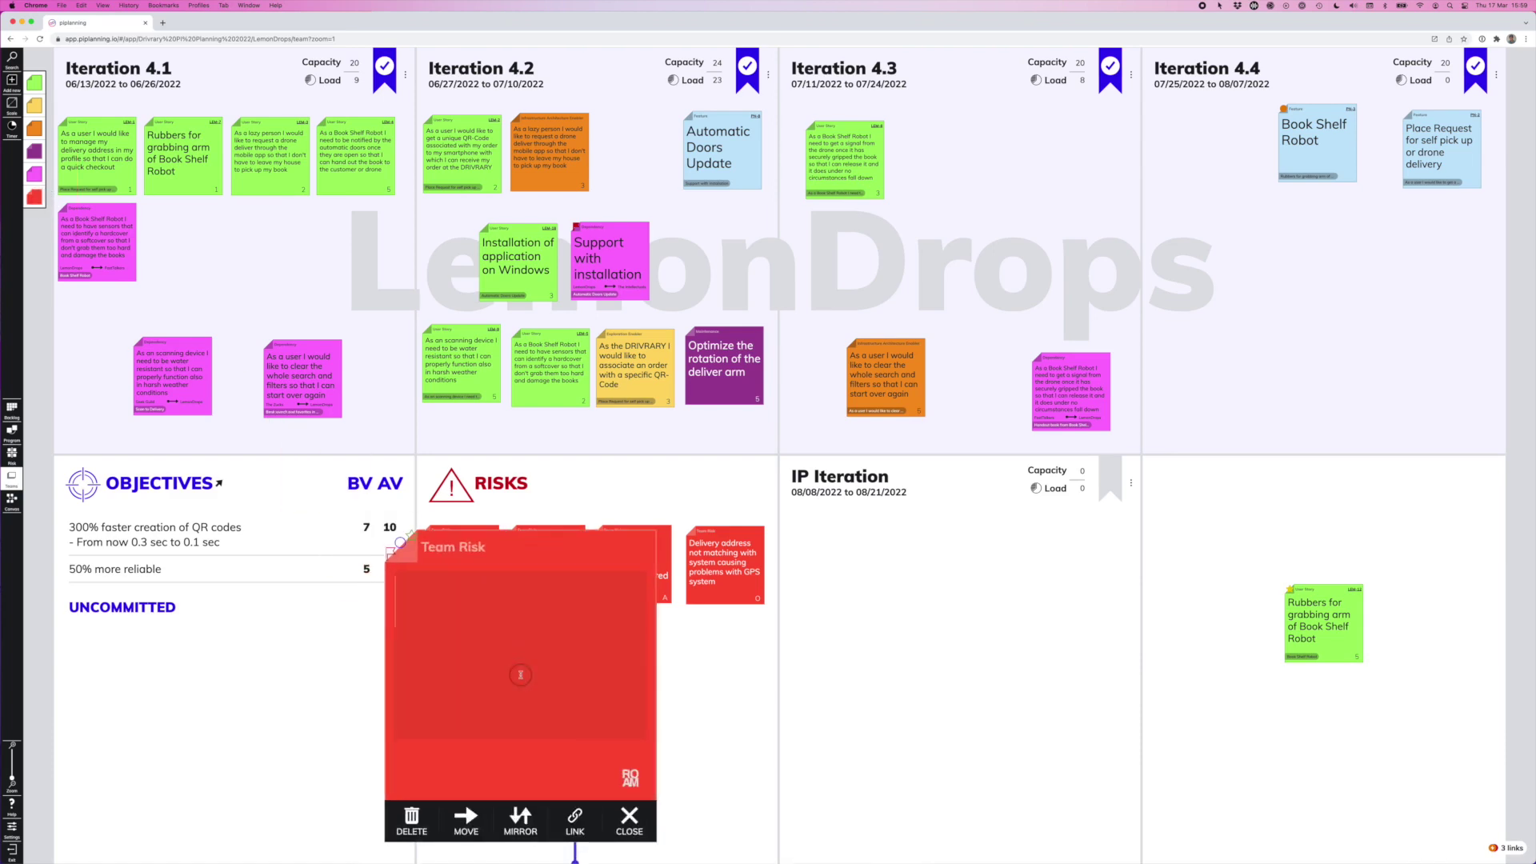
pyautogui.write('No internet')
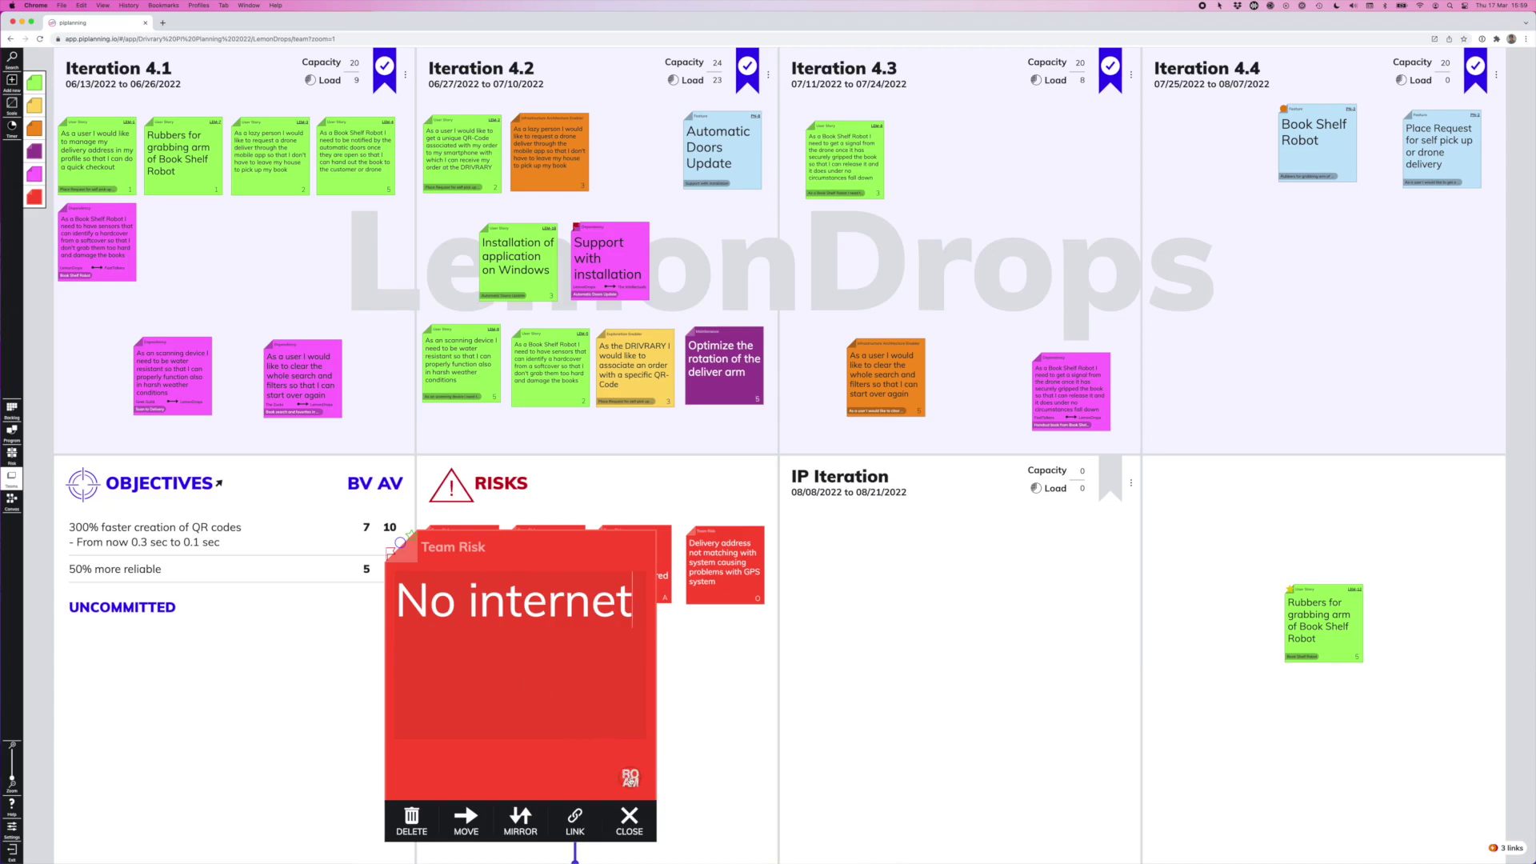
pyautogui.click(630, 778)
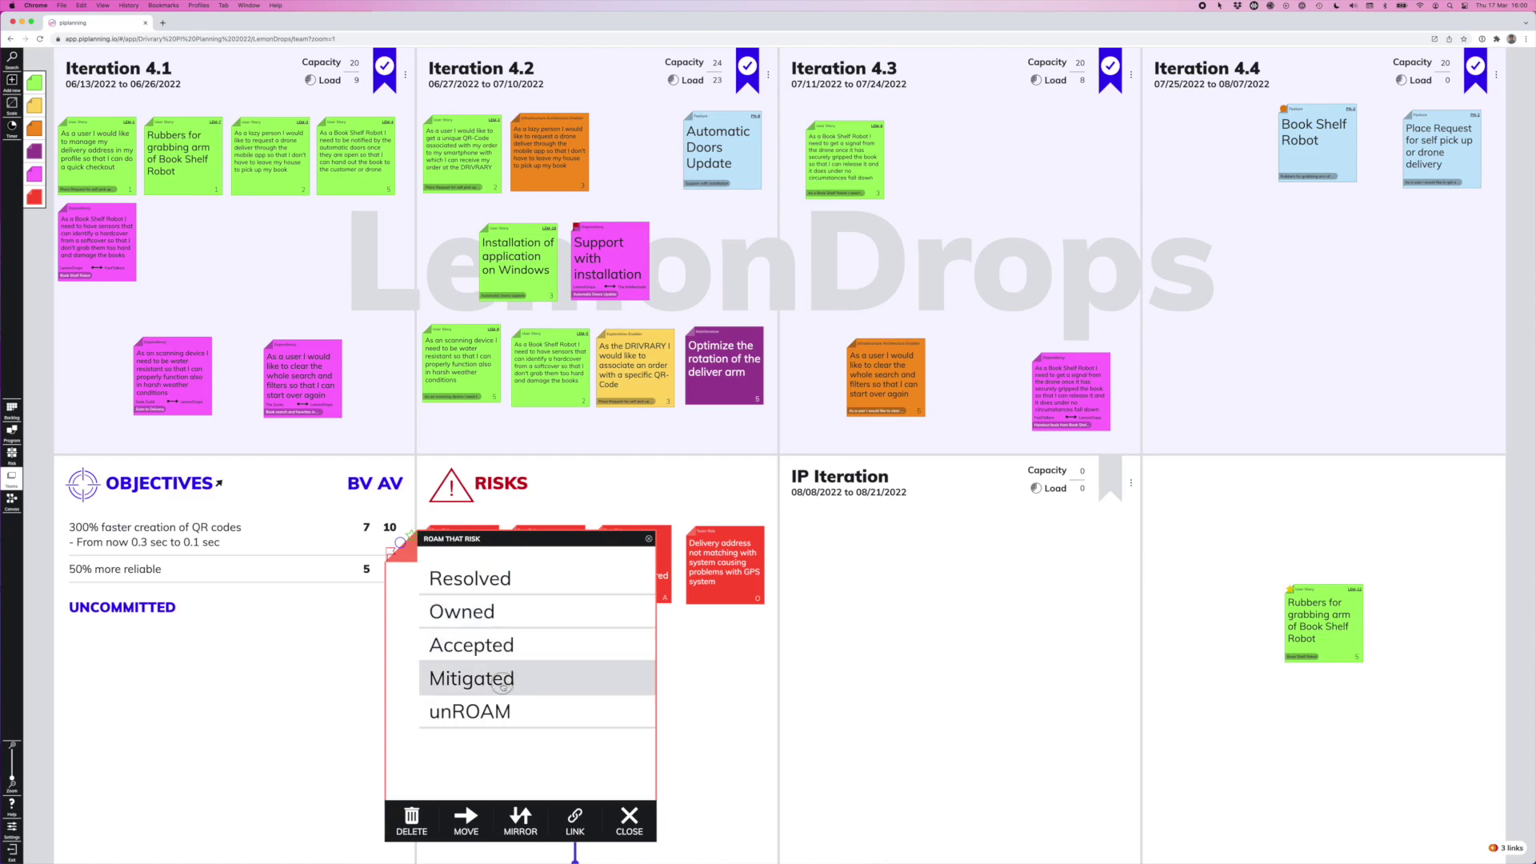
pyautogui.click(497, 648)
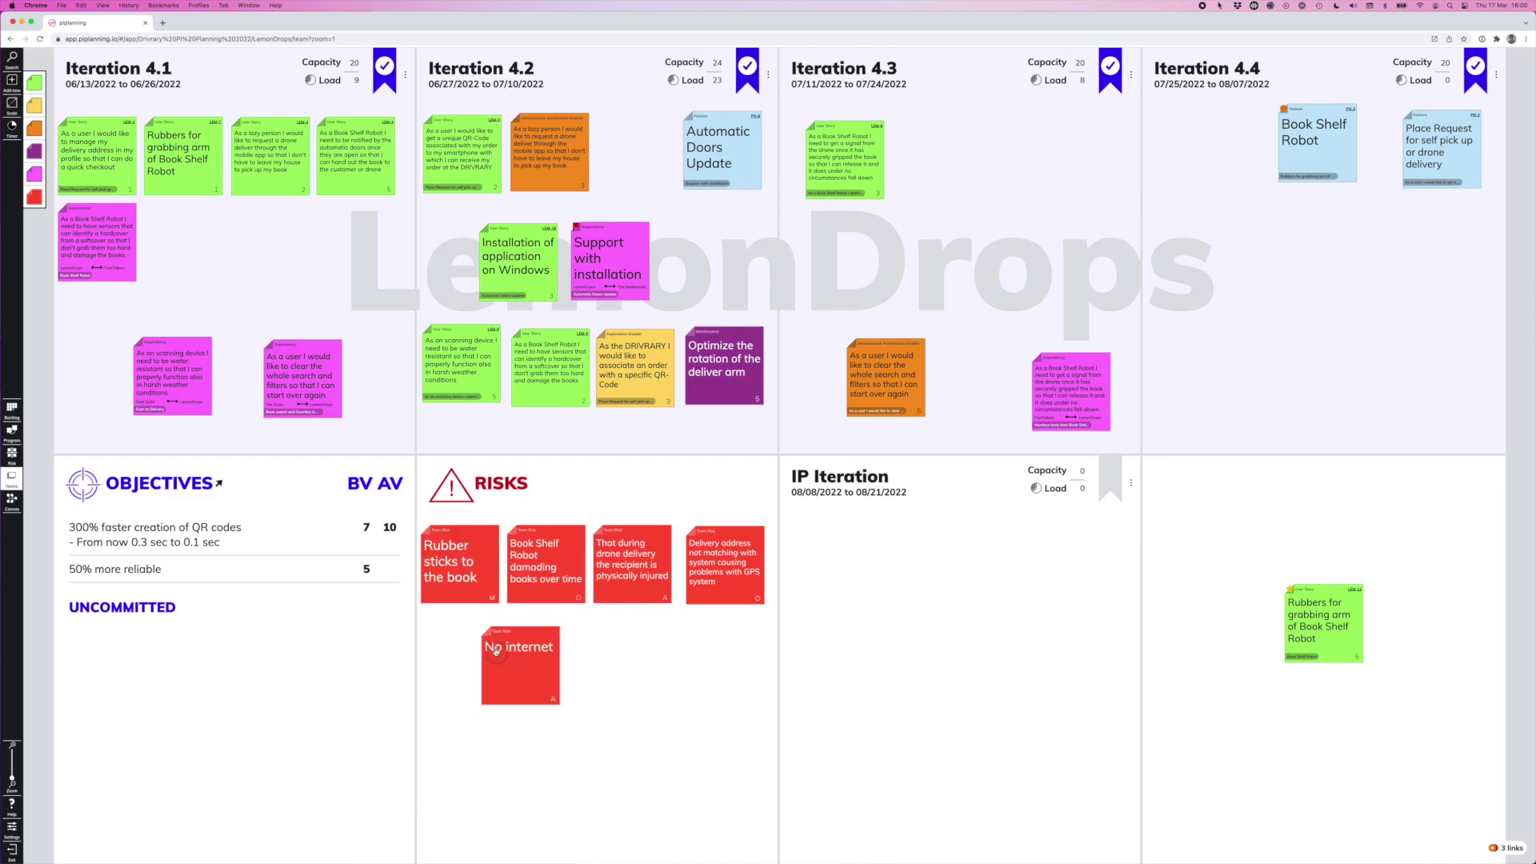
# Mirror the No internet risk onto the Program Risk Board
pyautogui.click(508, 690)
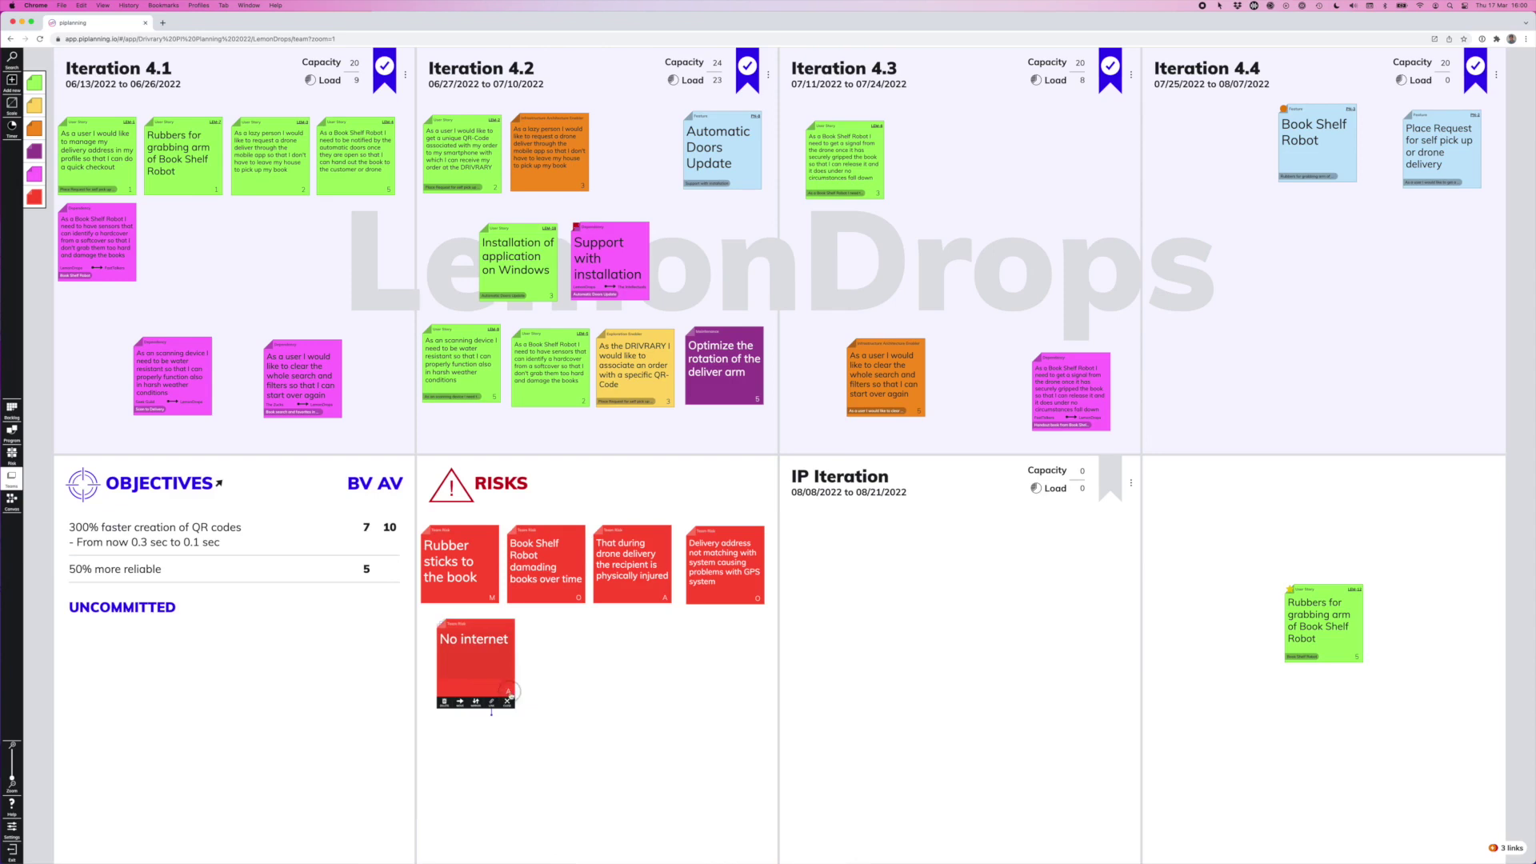
pyautogui.click(508, 702)
pyautogui.click(489, 675)
pyautogui.click(478, 679)
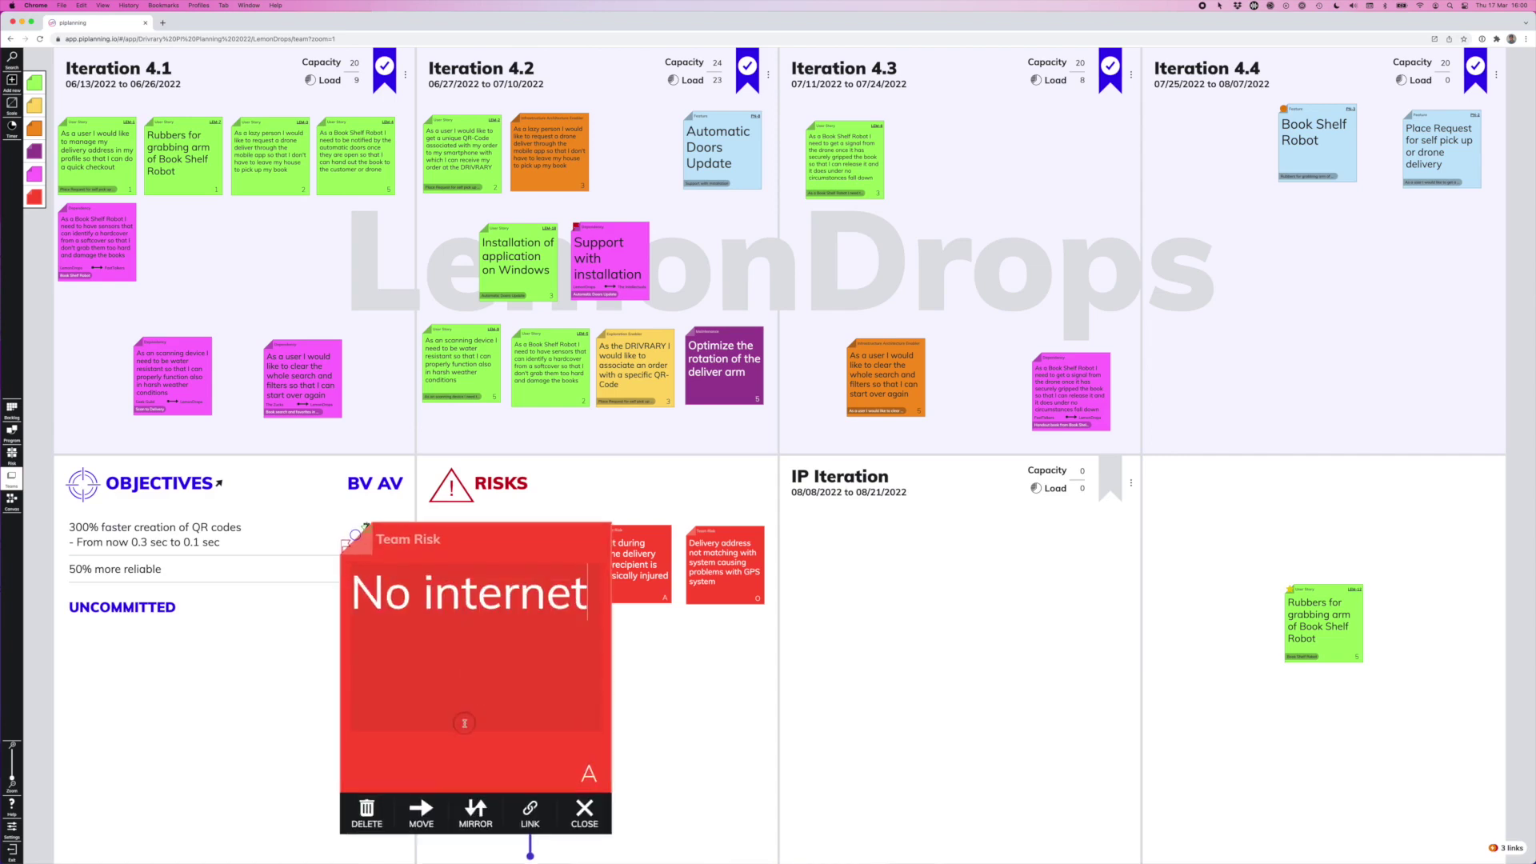
pyautogui.click(473, 810)
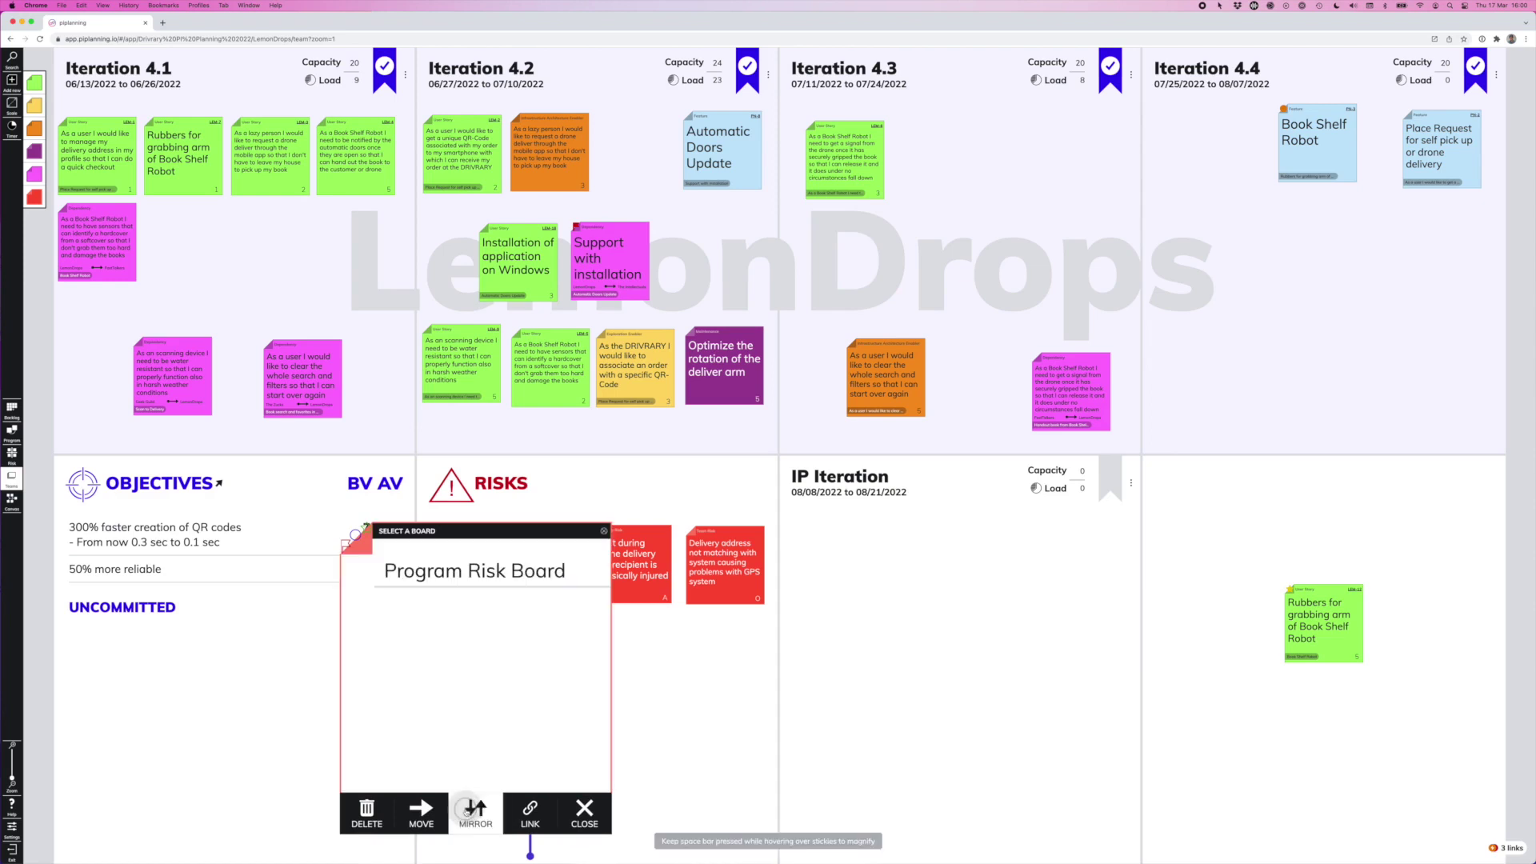
pyautogui.click(476, 575)
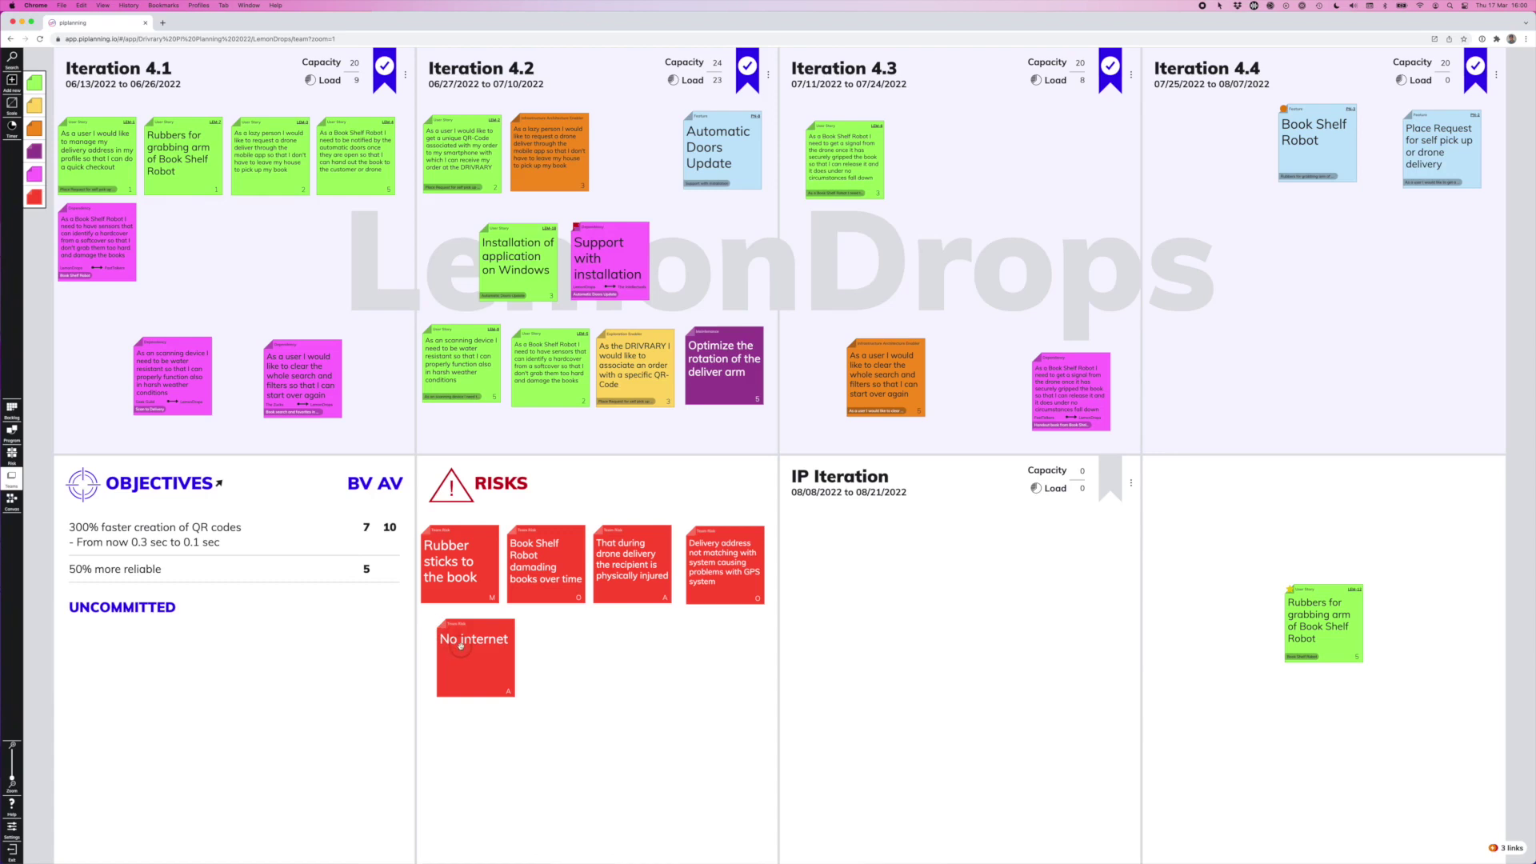
# On the Program Risks board, drag No internet from Accepted to Resolved, then return to LemonDrops
pyautogui.click(12, 453)
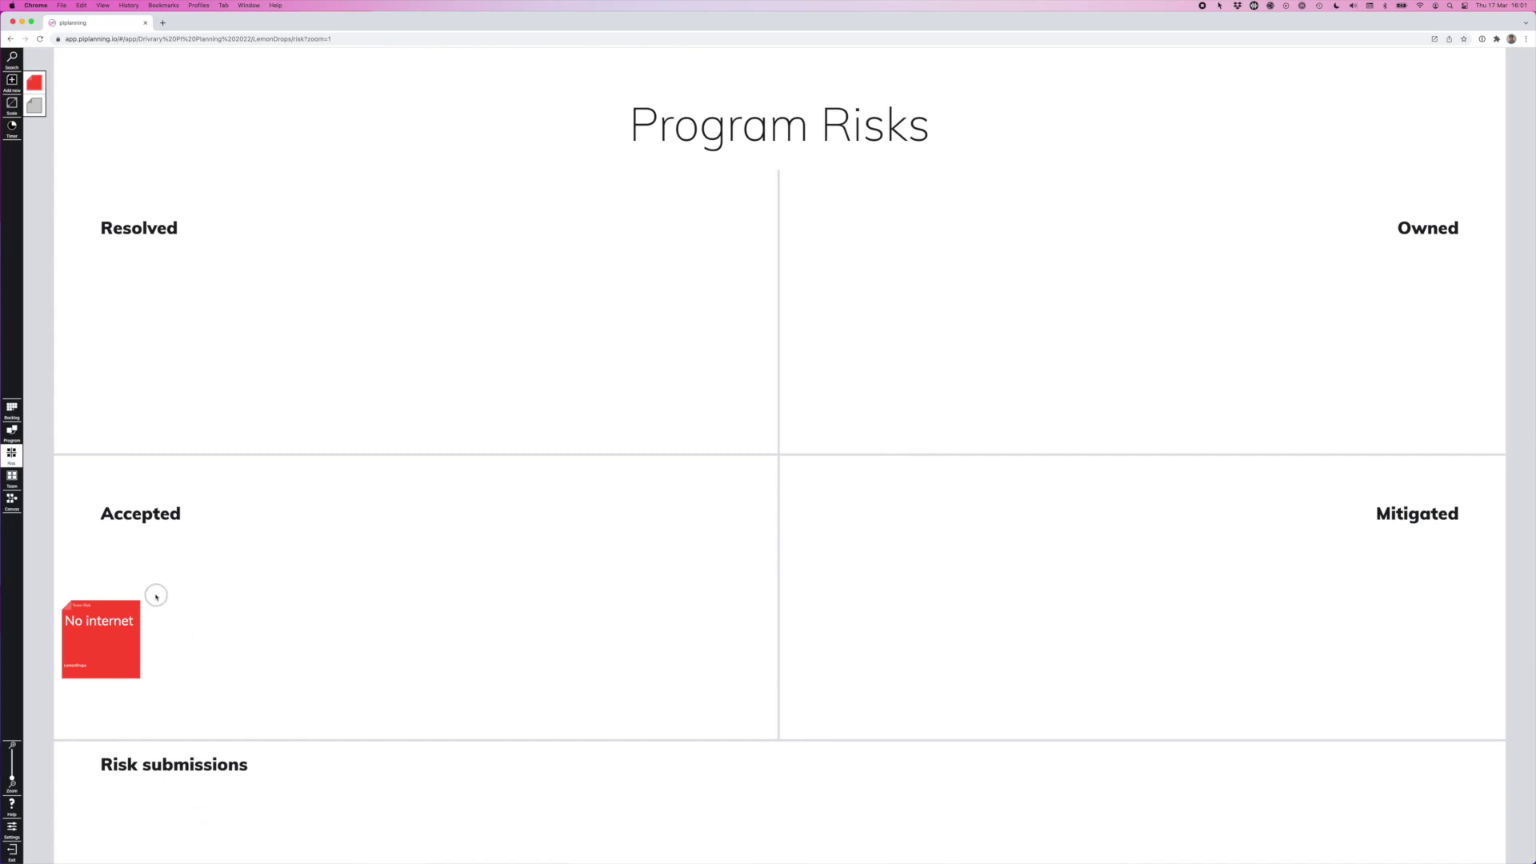
pyautogui.moveTo(129, 620); pyautogui.dragTo(295, 283)
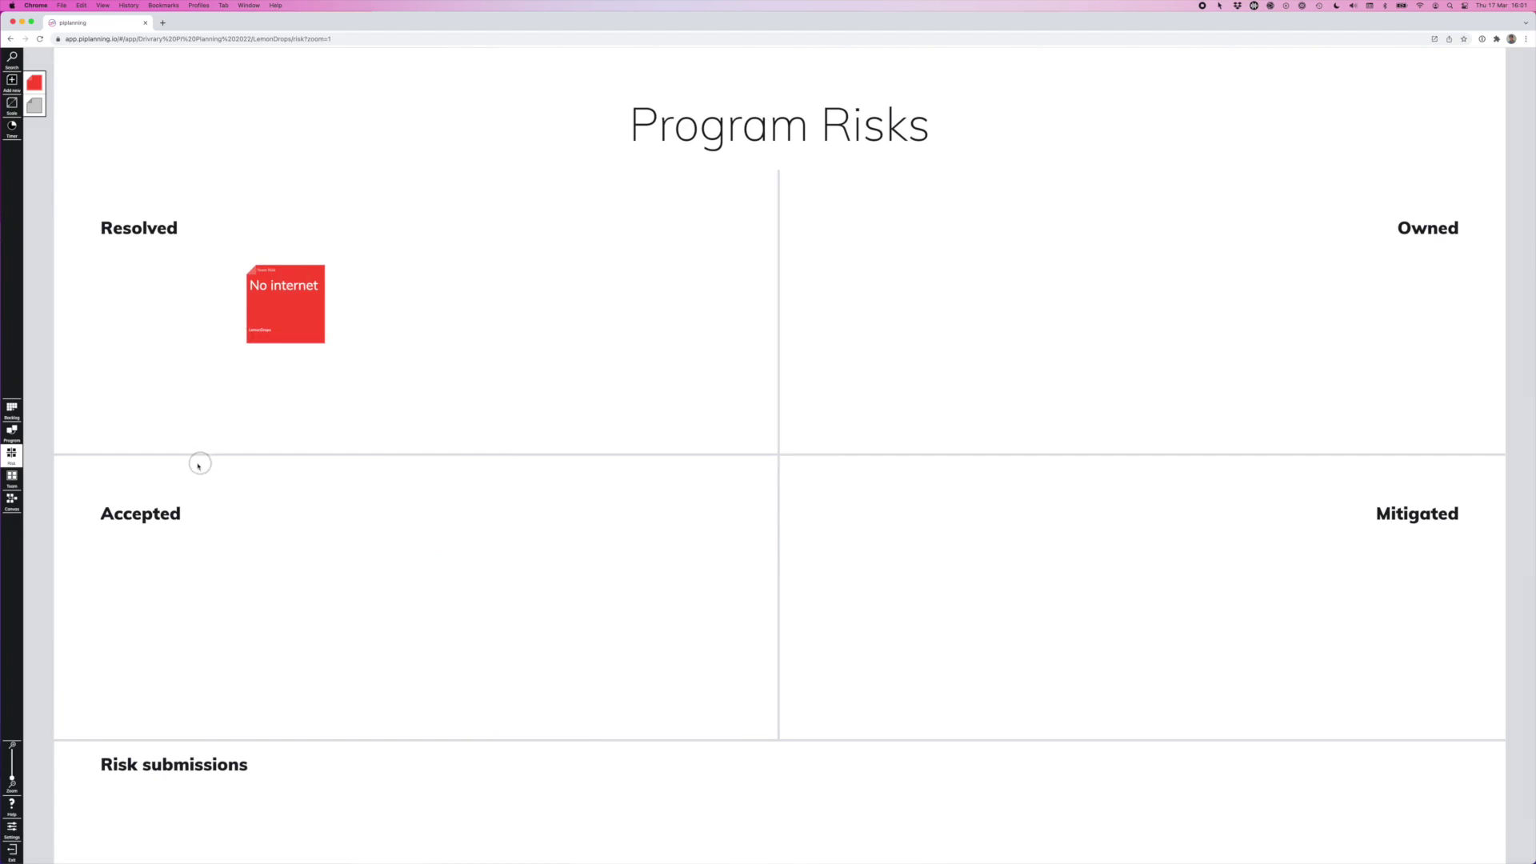
pyautogui.click(13, 484)
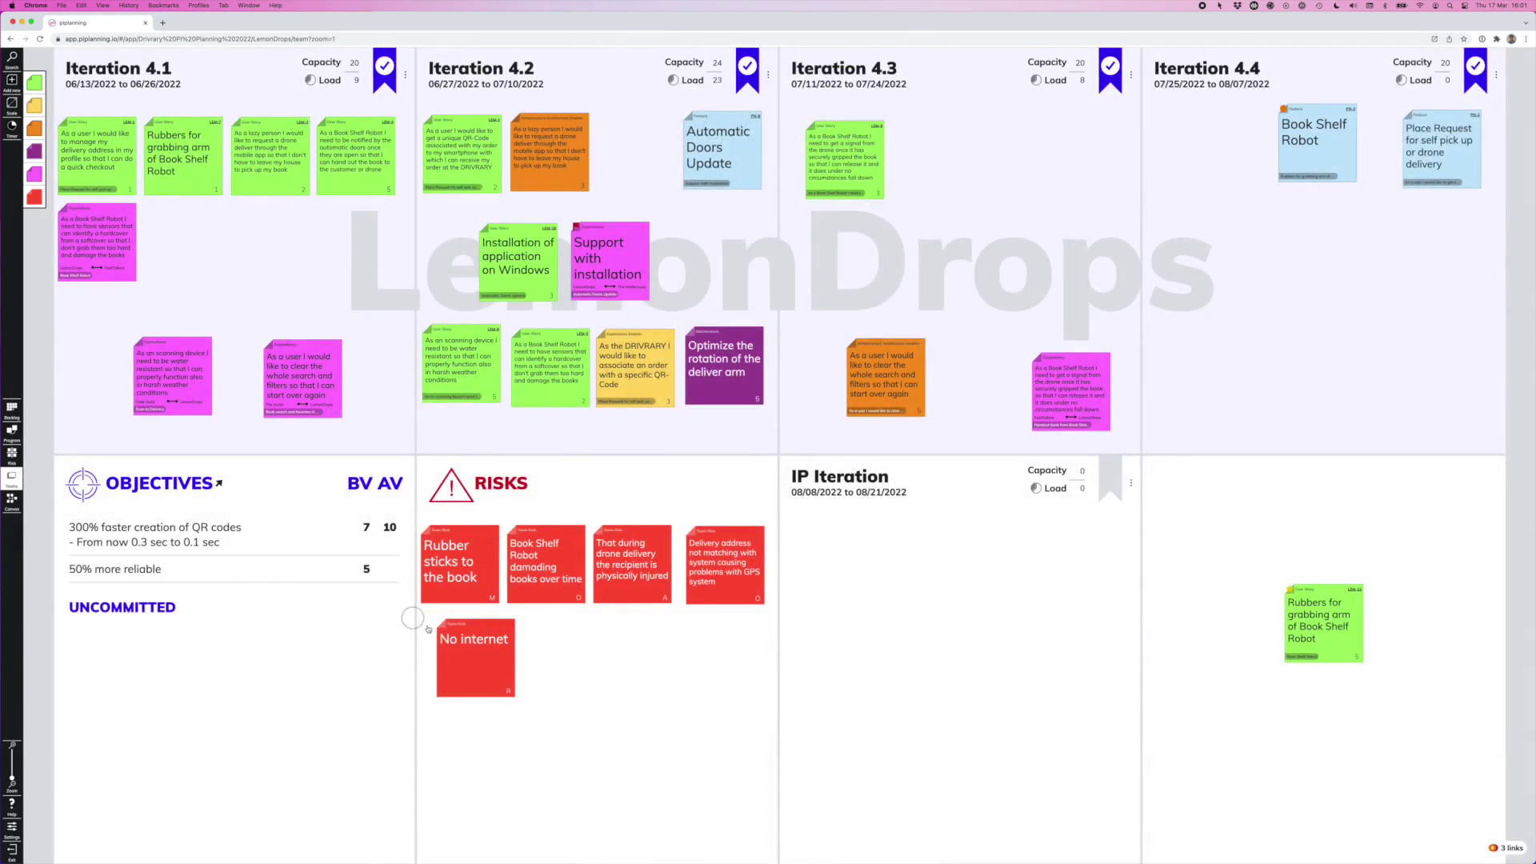
pyautogui.click(446, 640)
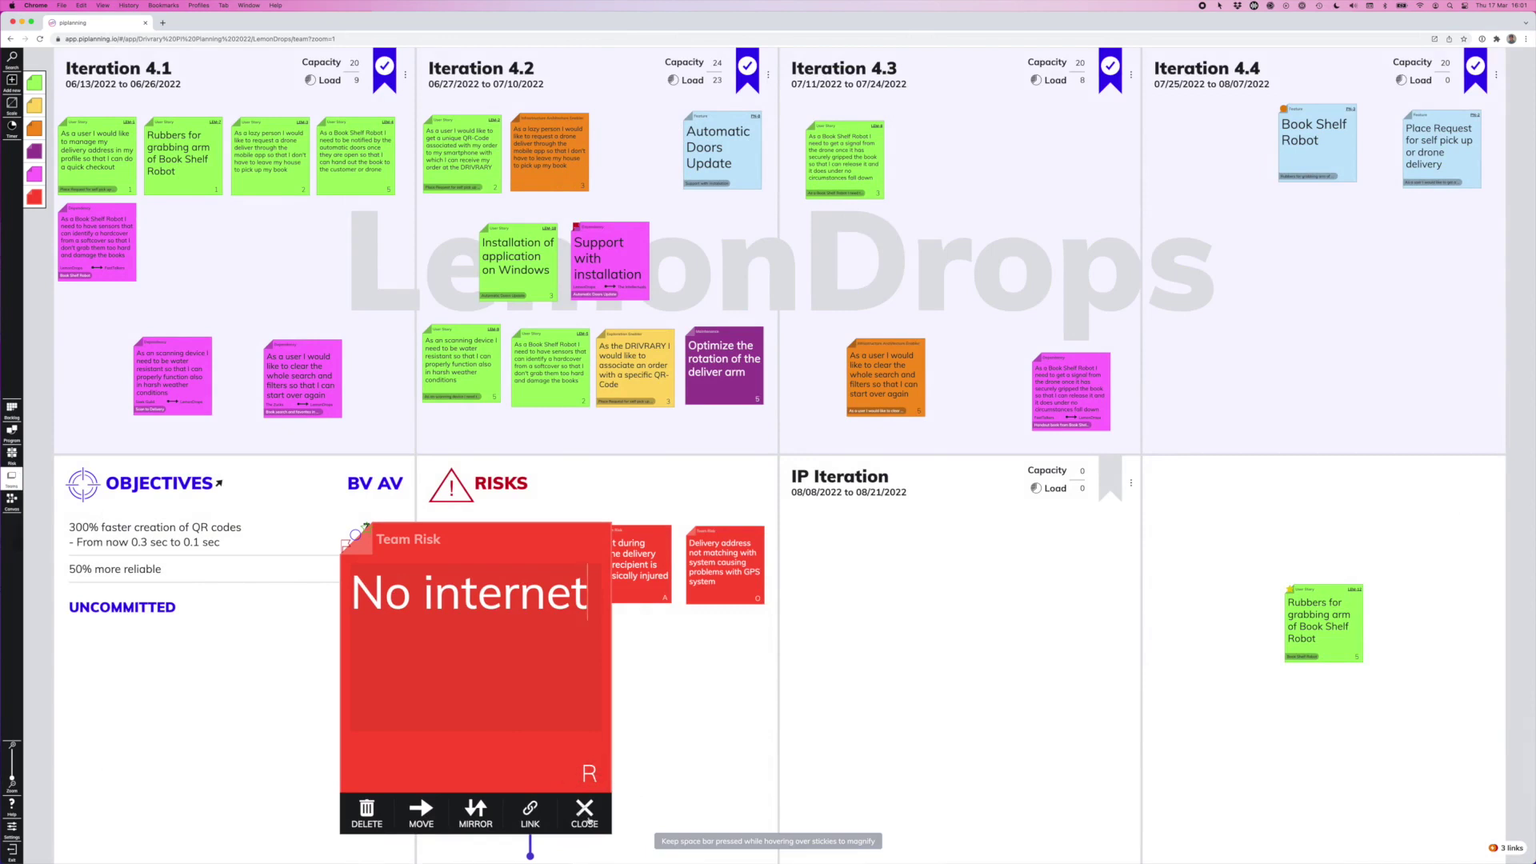
pyautogui.click(589, 817)
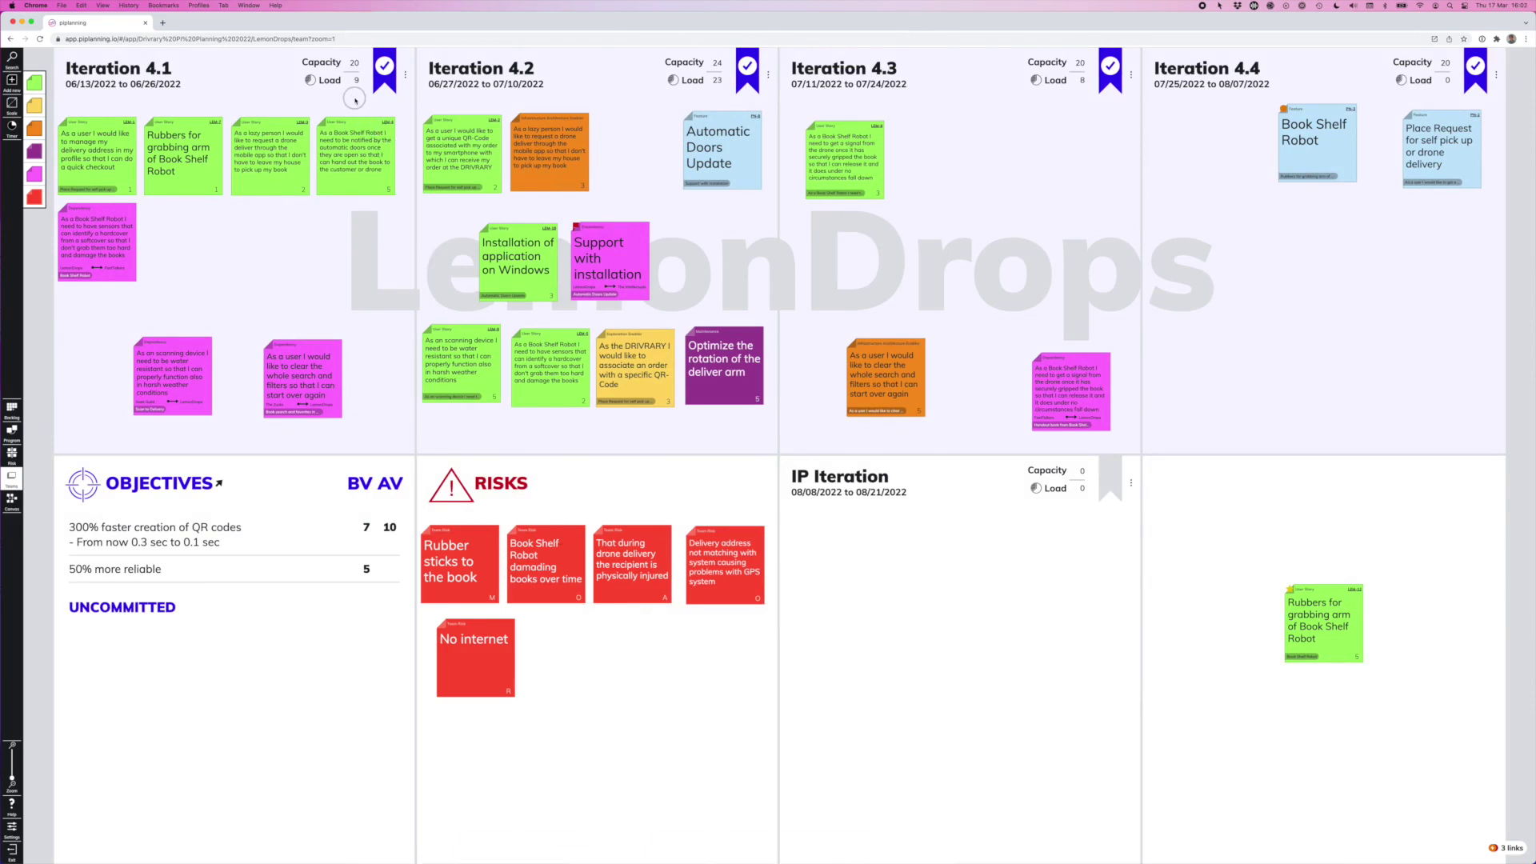
pyautogui.scroll(10, 355, 99)
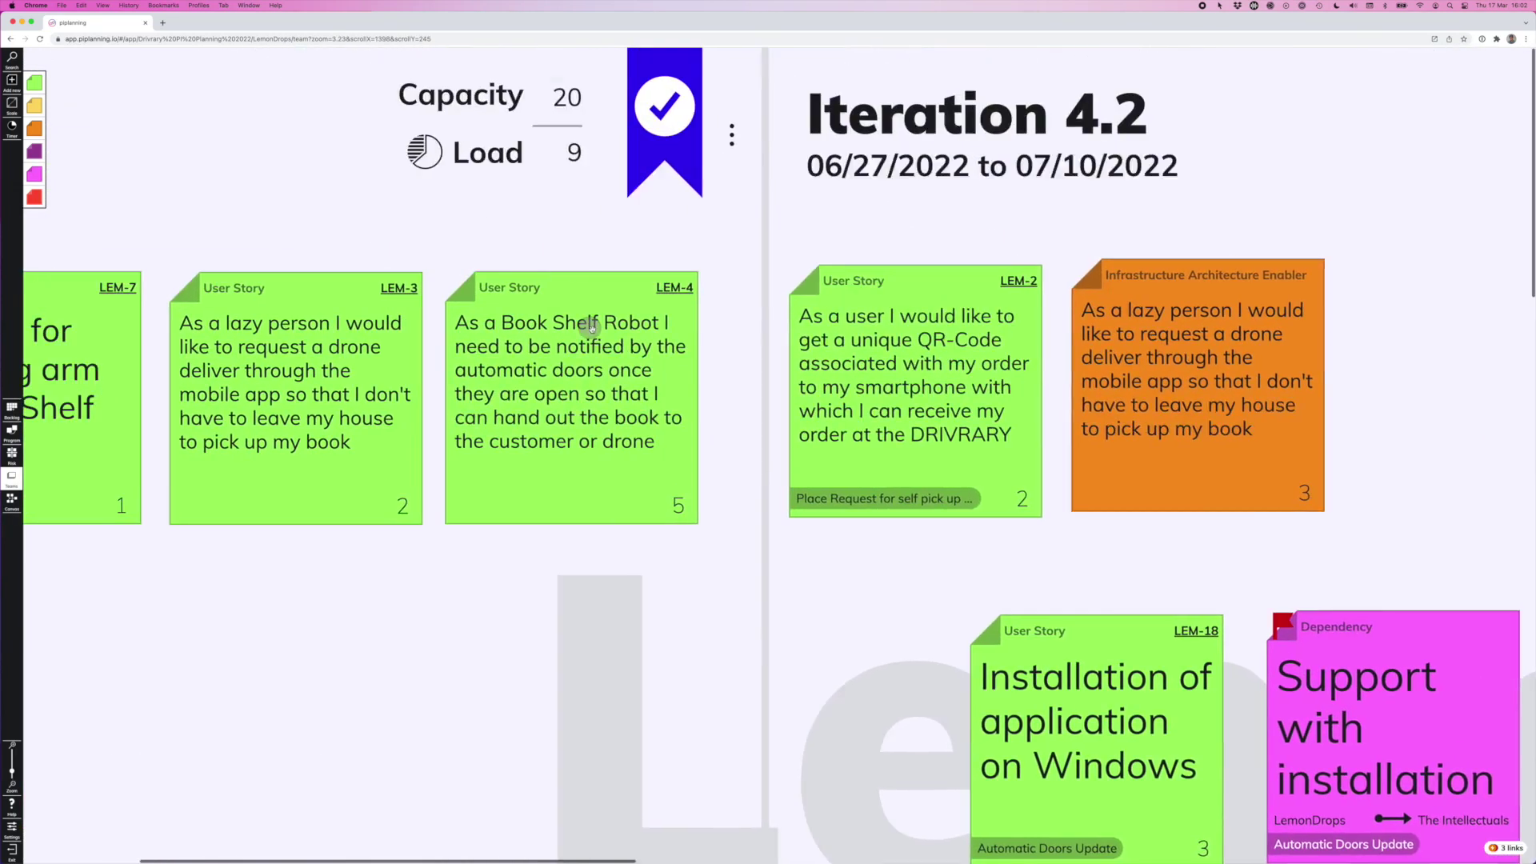
pyautogui.hscroll(-5, 591, 328)
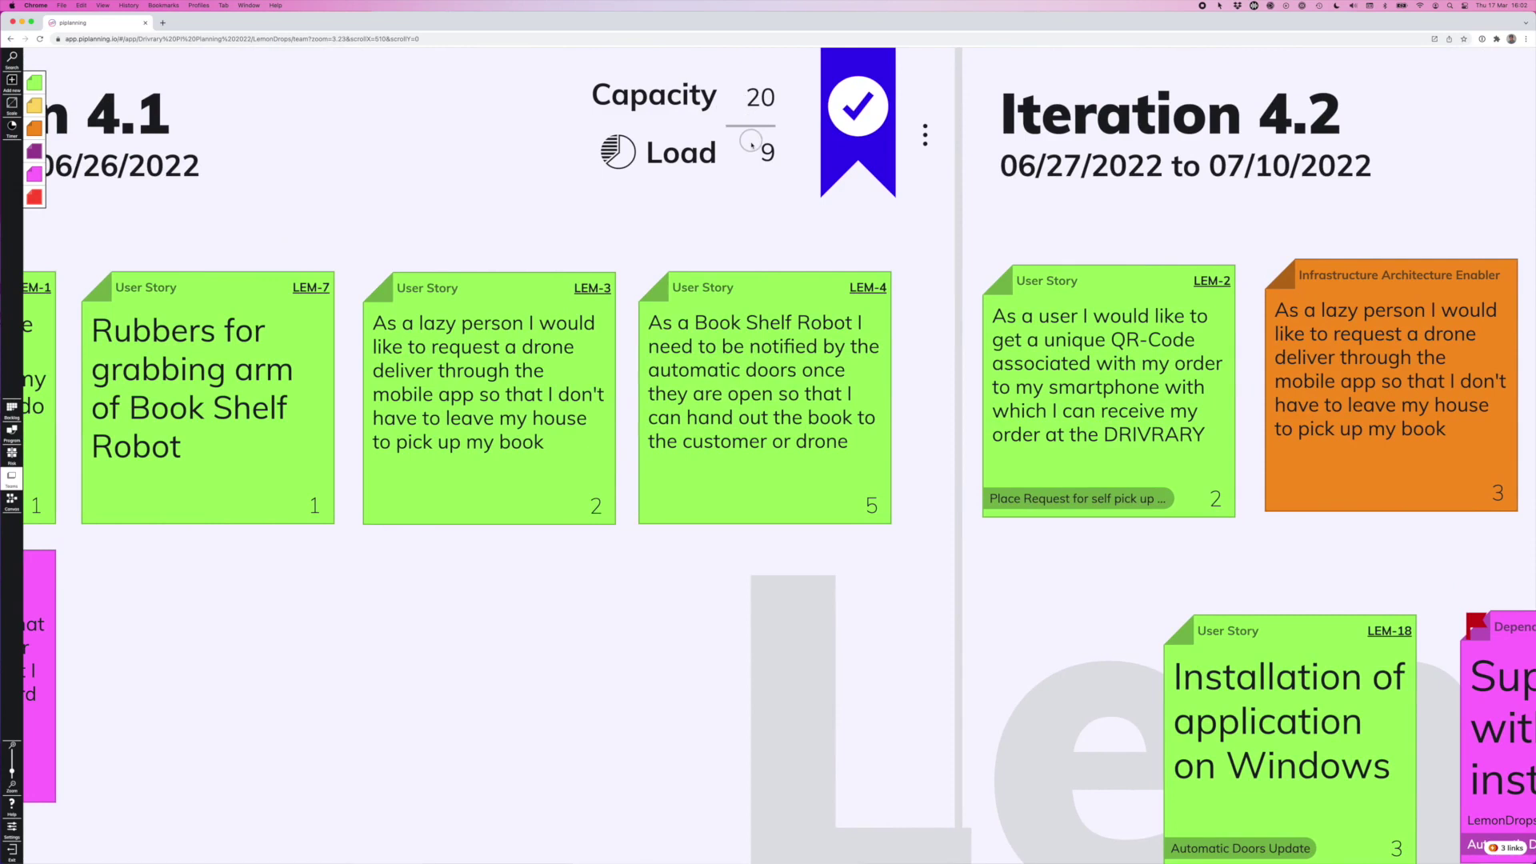
pyautogui.scroll(-10, 750, 149)
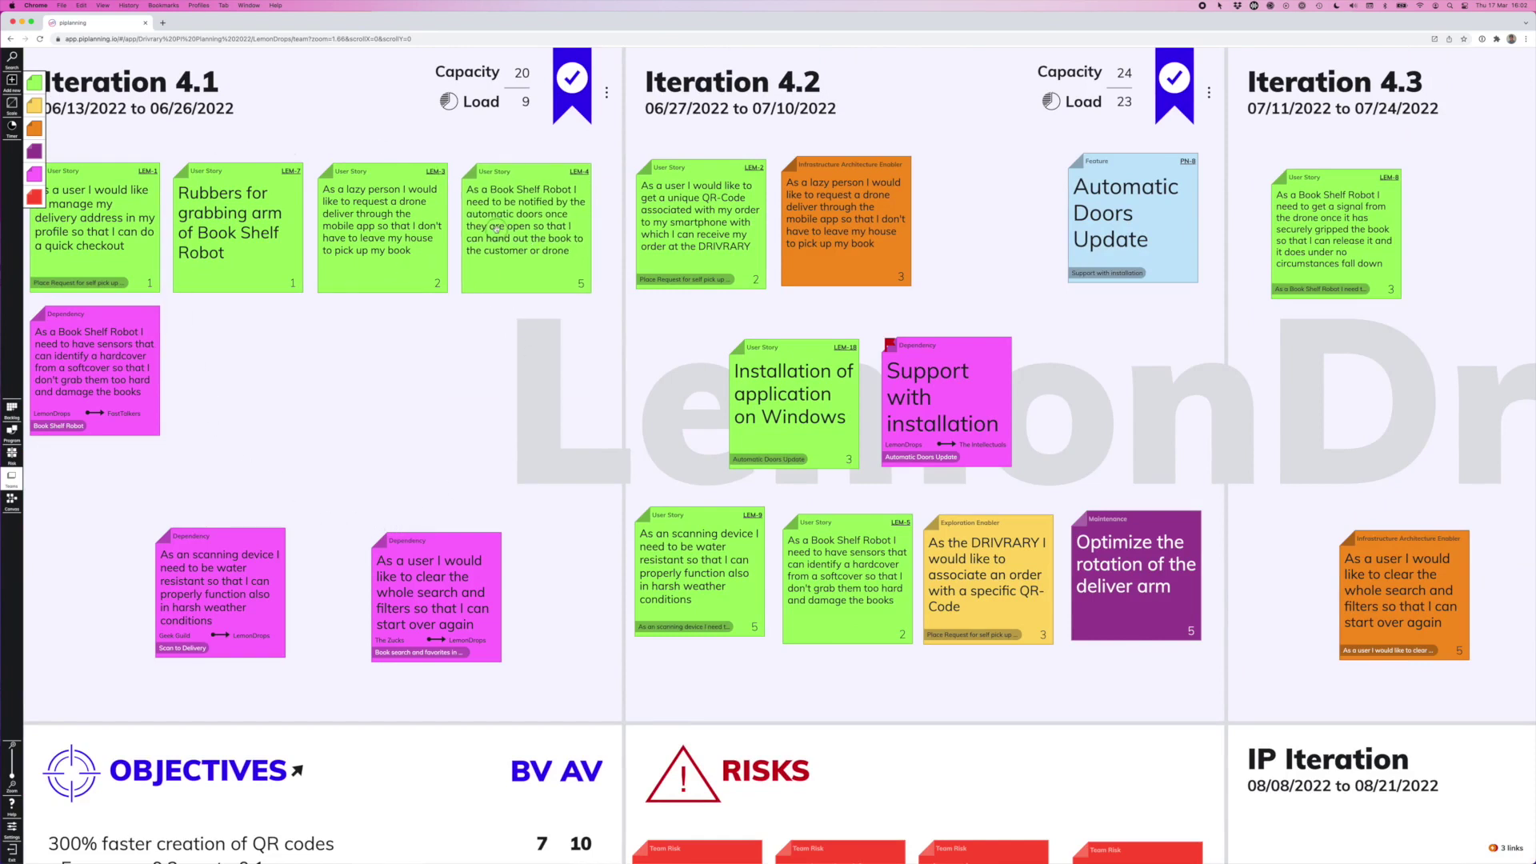
# Move LEM-4 into Iteration 4.2 (load 28 of 24), check the Program board, and return to LemonDrops
pyautogui.moveTo(496, 228); pyautogui.dragTo(966, 219)
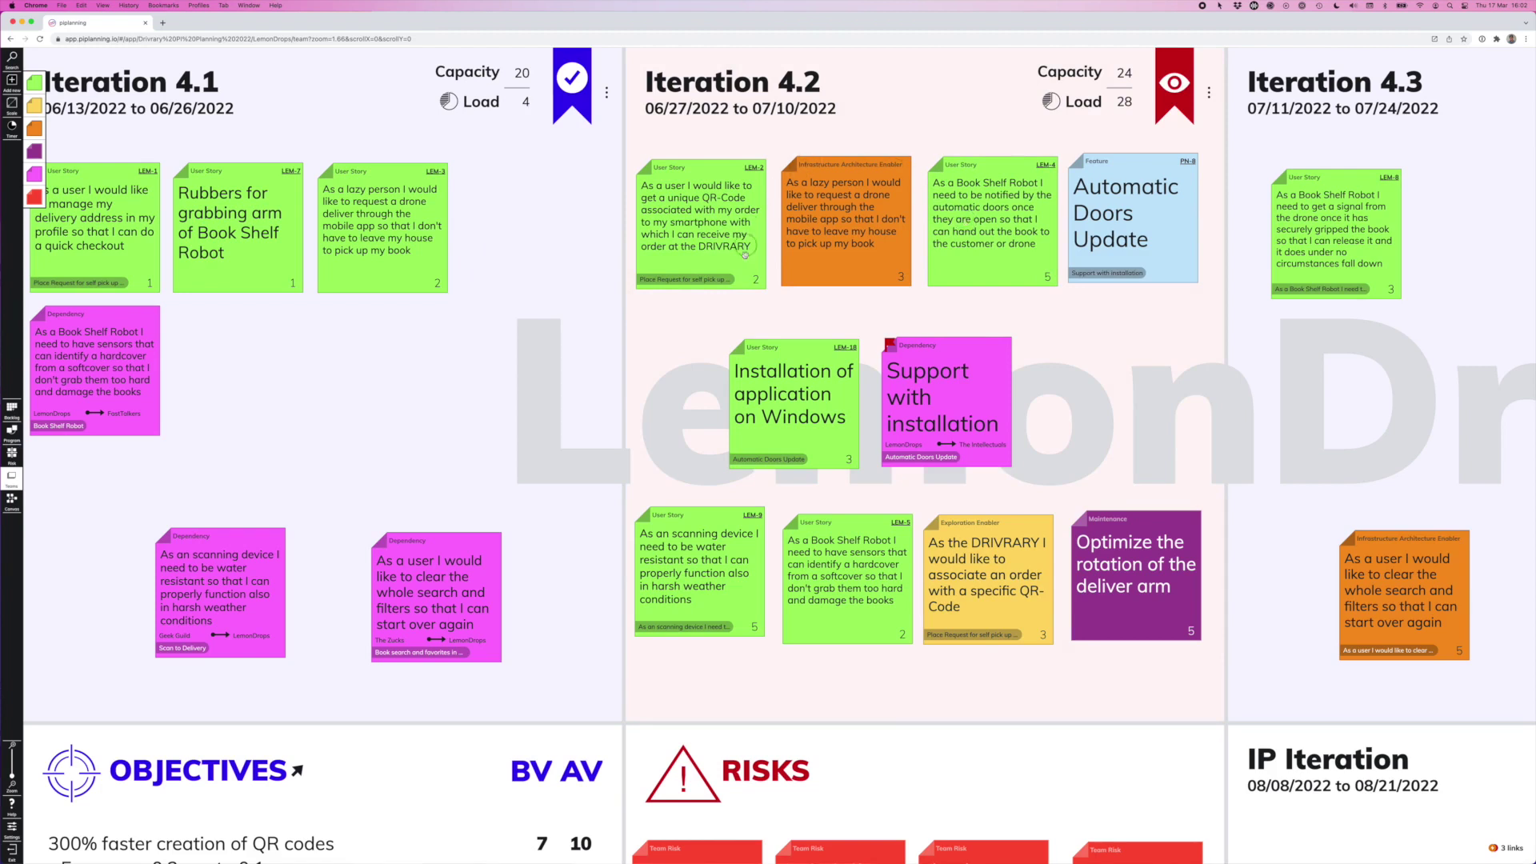
pyautogui.click(11, 433)
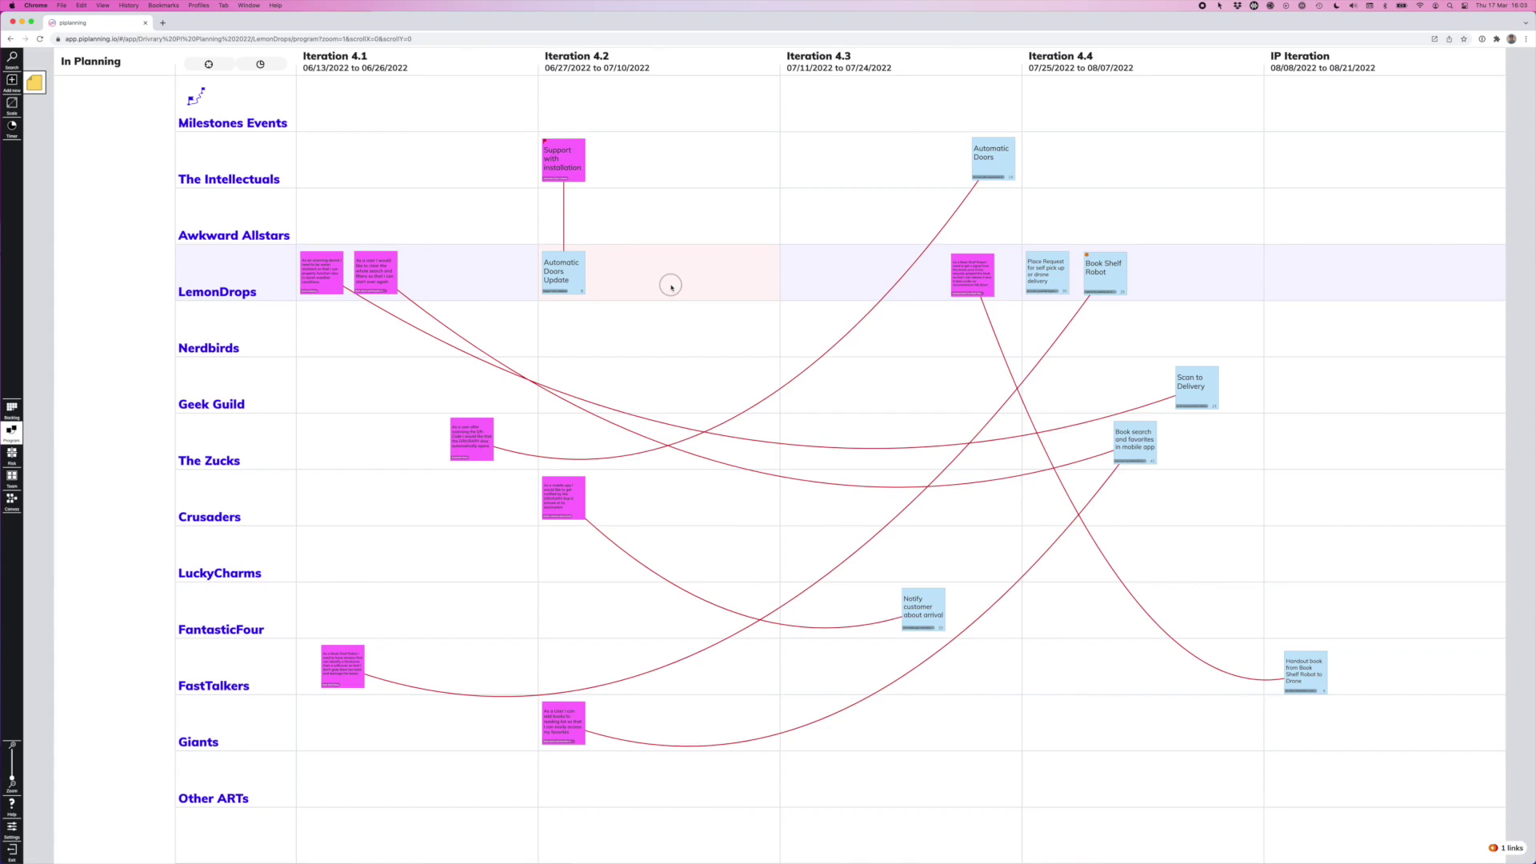
pyautogui.click(11, 478)
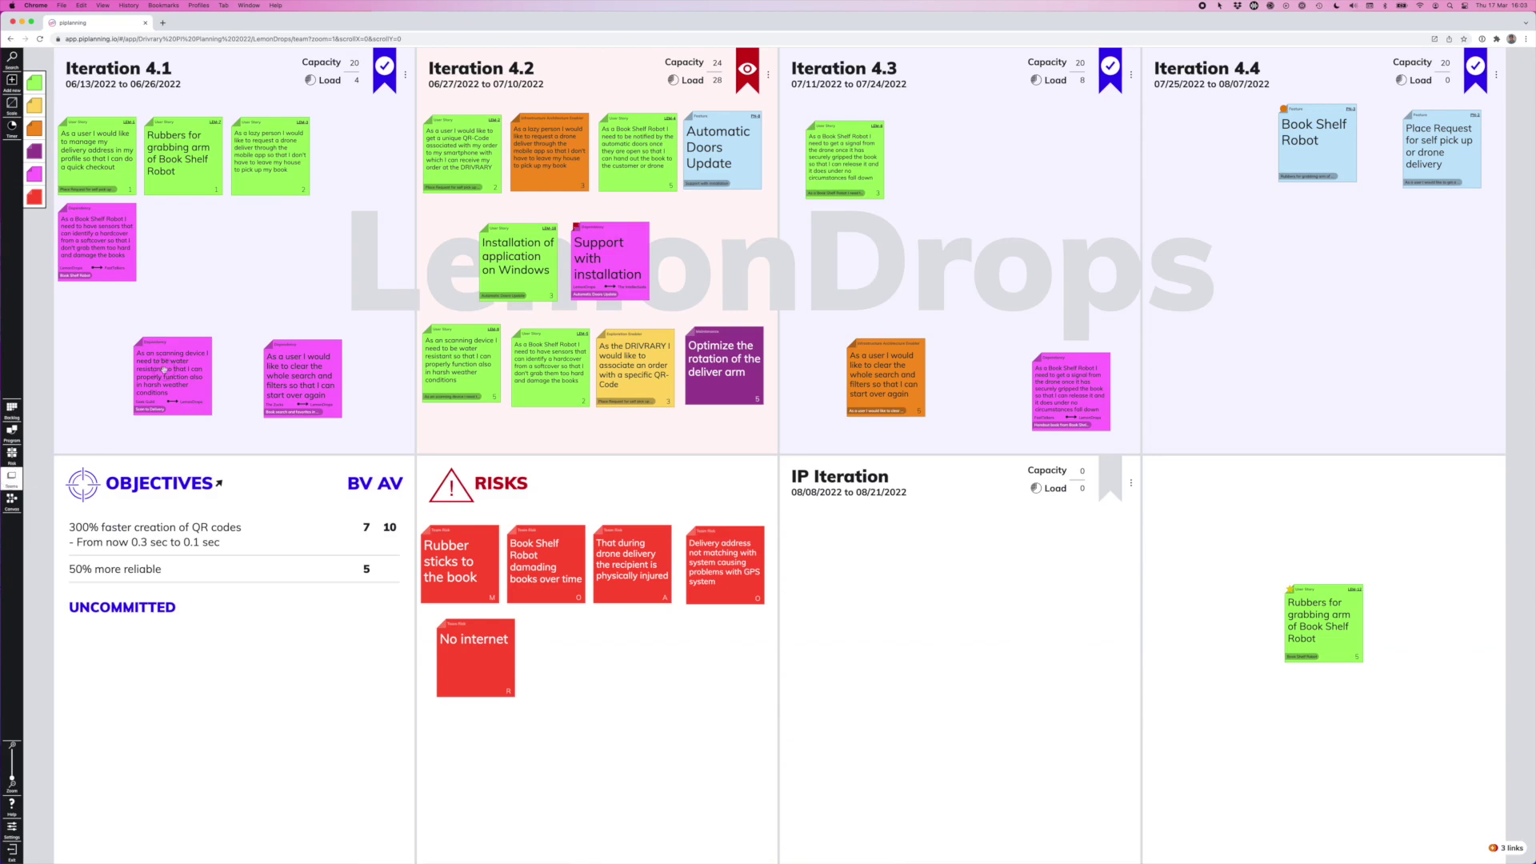
# Show Iteration 4.2's load breakdown: 61% user stories, 18% maintenance, 11% exploration, 11% infrastructure
pyautogui.click(439, 248)
pyautogui.scroll(5, 679, 95)
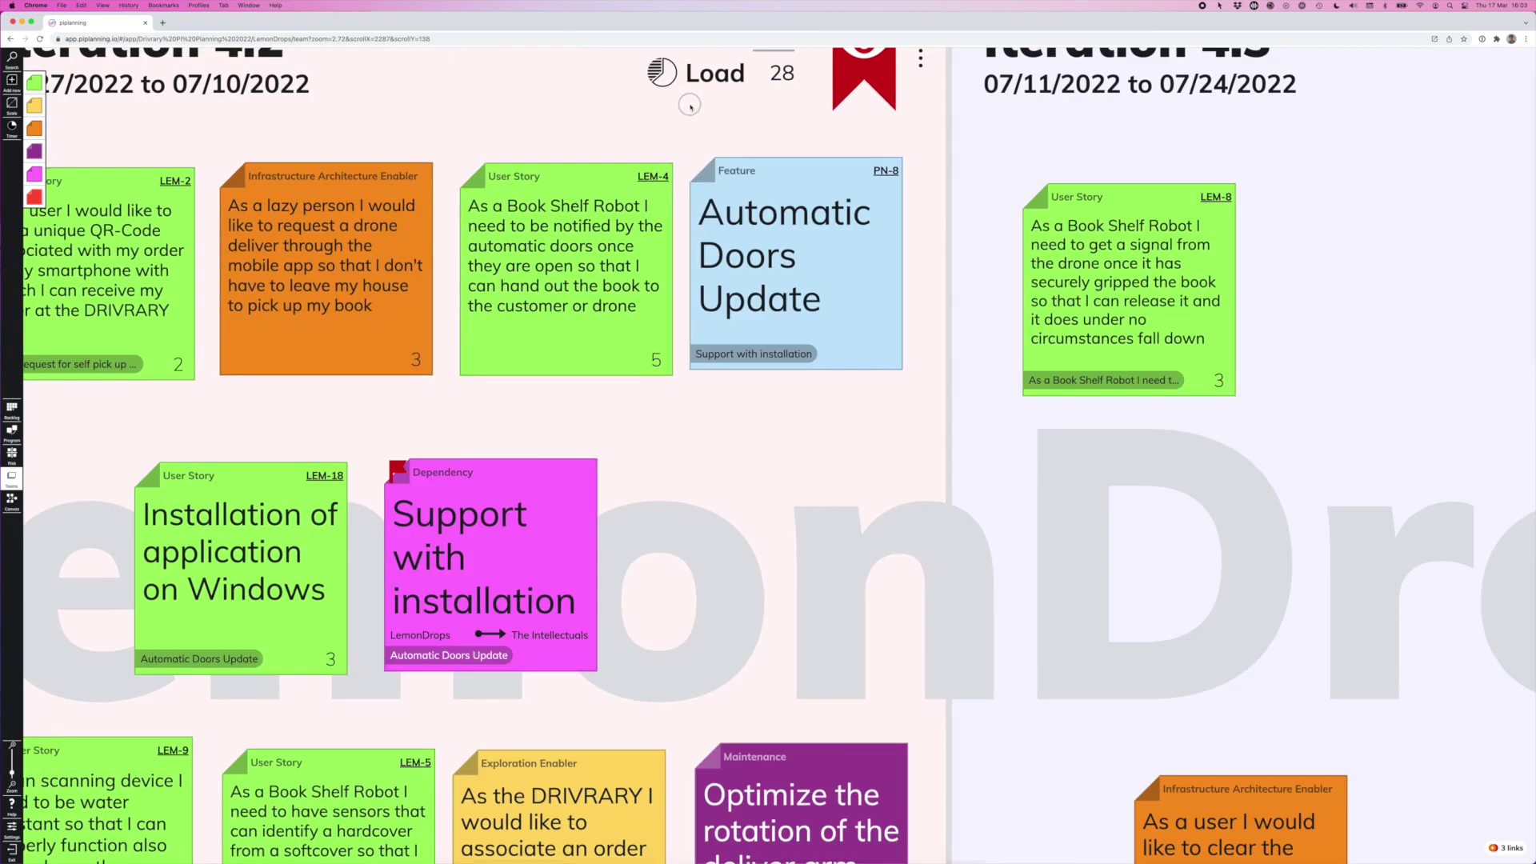
pyautogui.moveTo(742, 150); pyautogui.dragTo(846, 210)
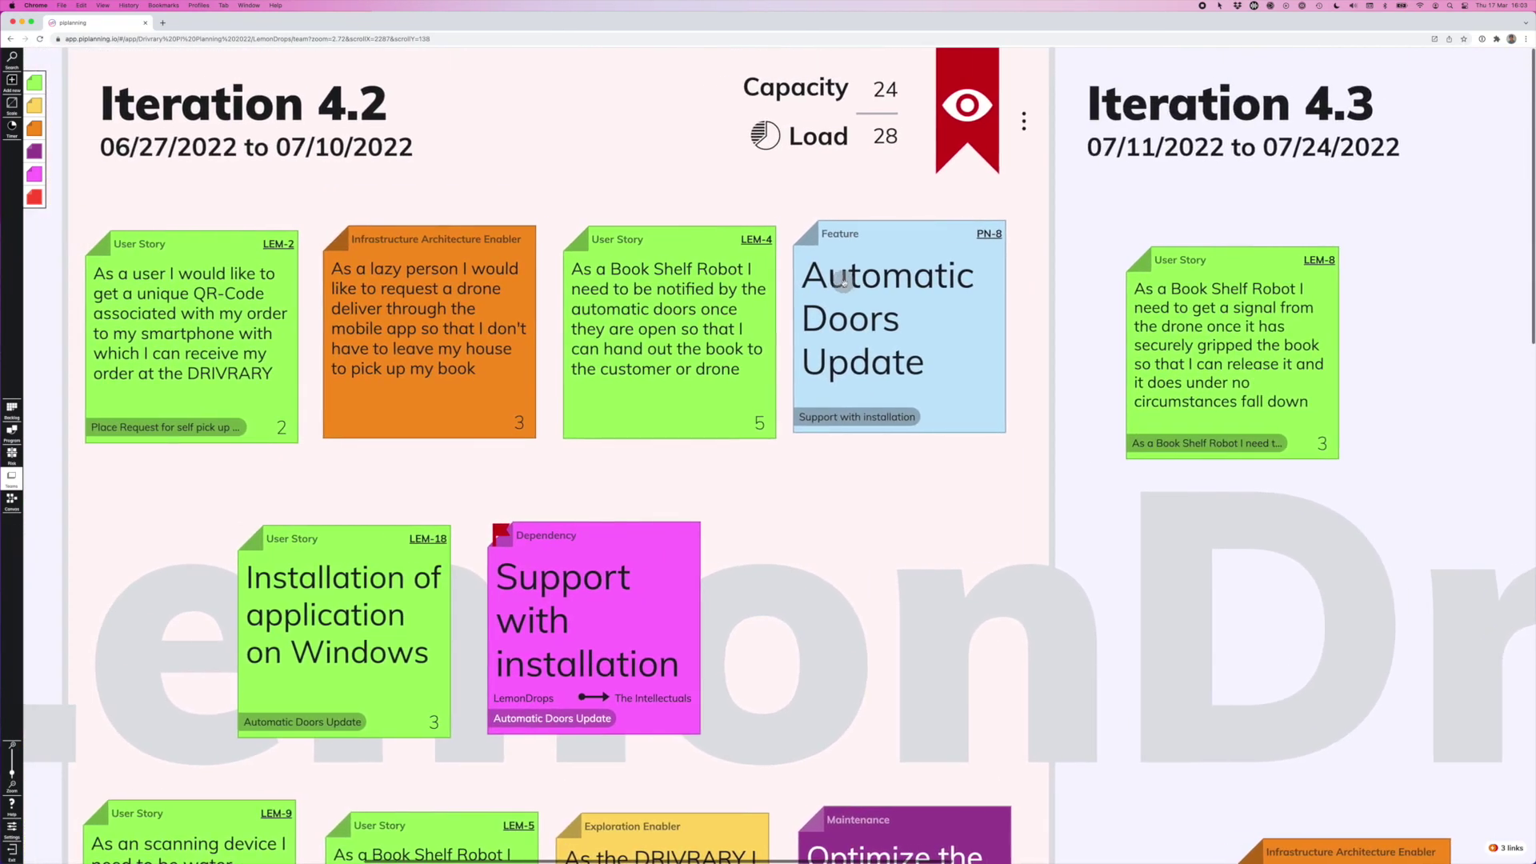
pyautogui.moveTo(768, 135)
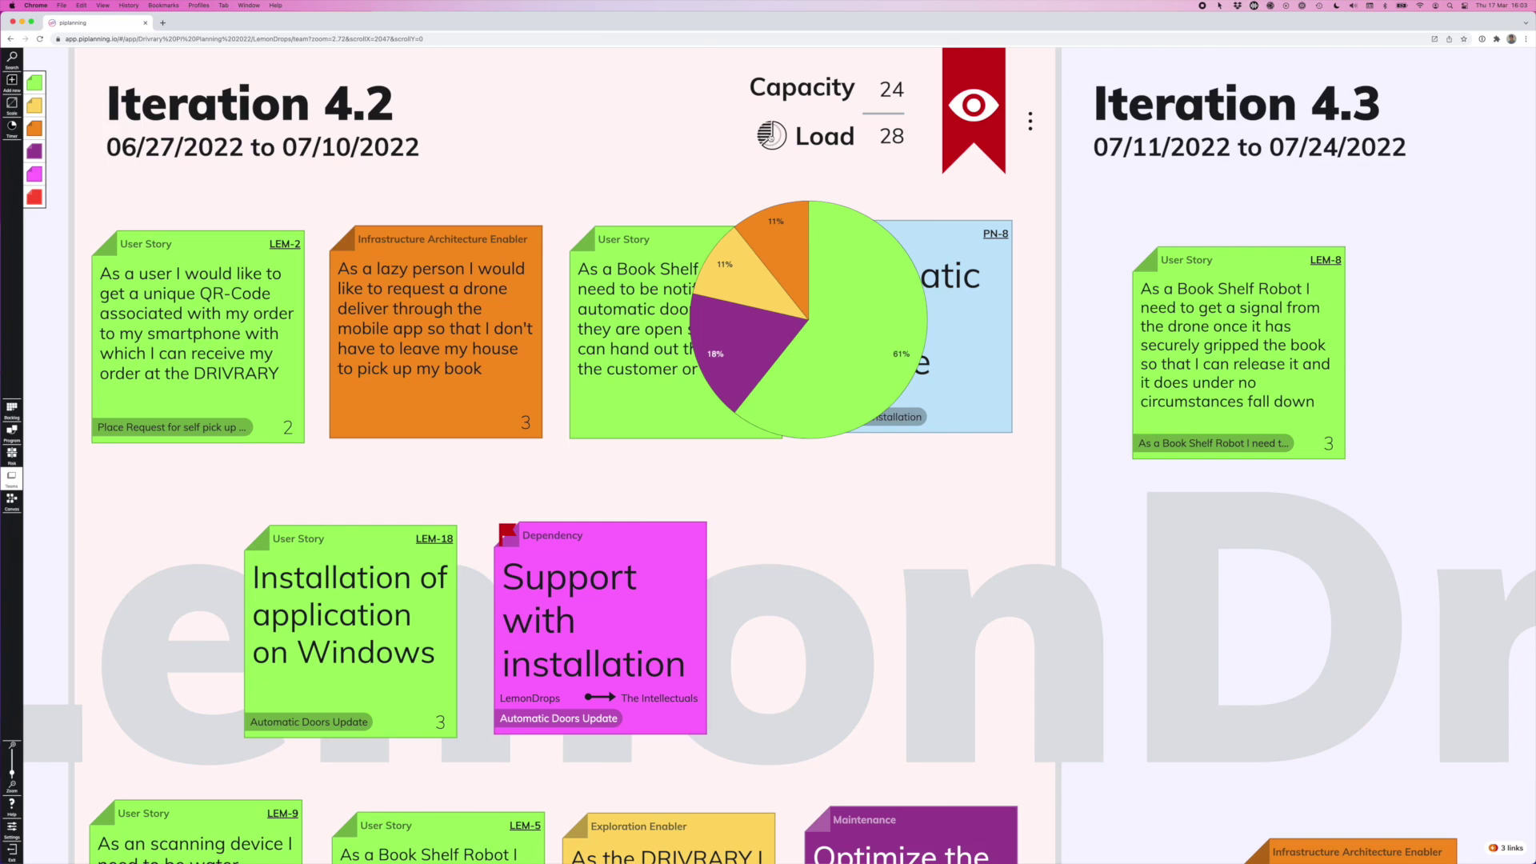
pyautogui.click(773, 138)
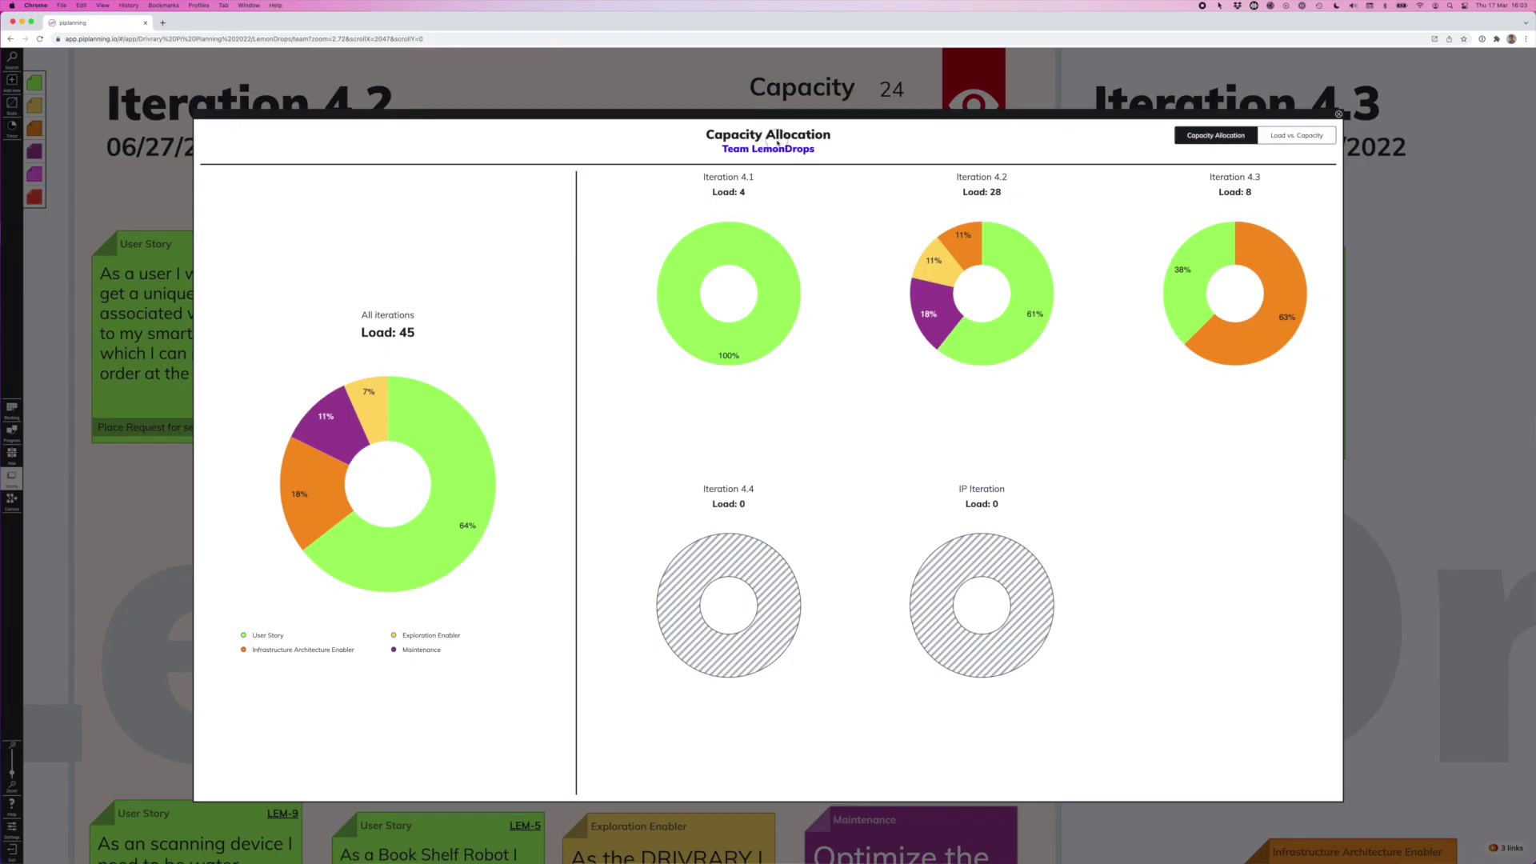
pyautogui.click(730, 240)
pyautogui.click(1287, 137)
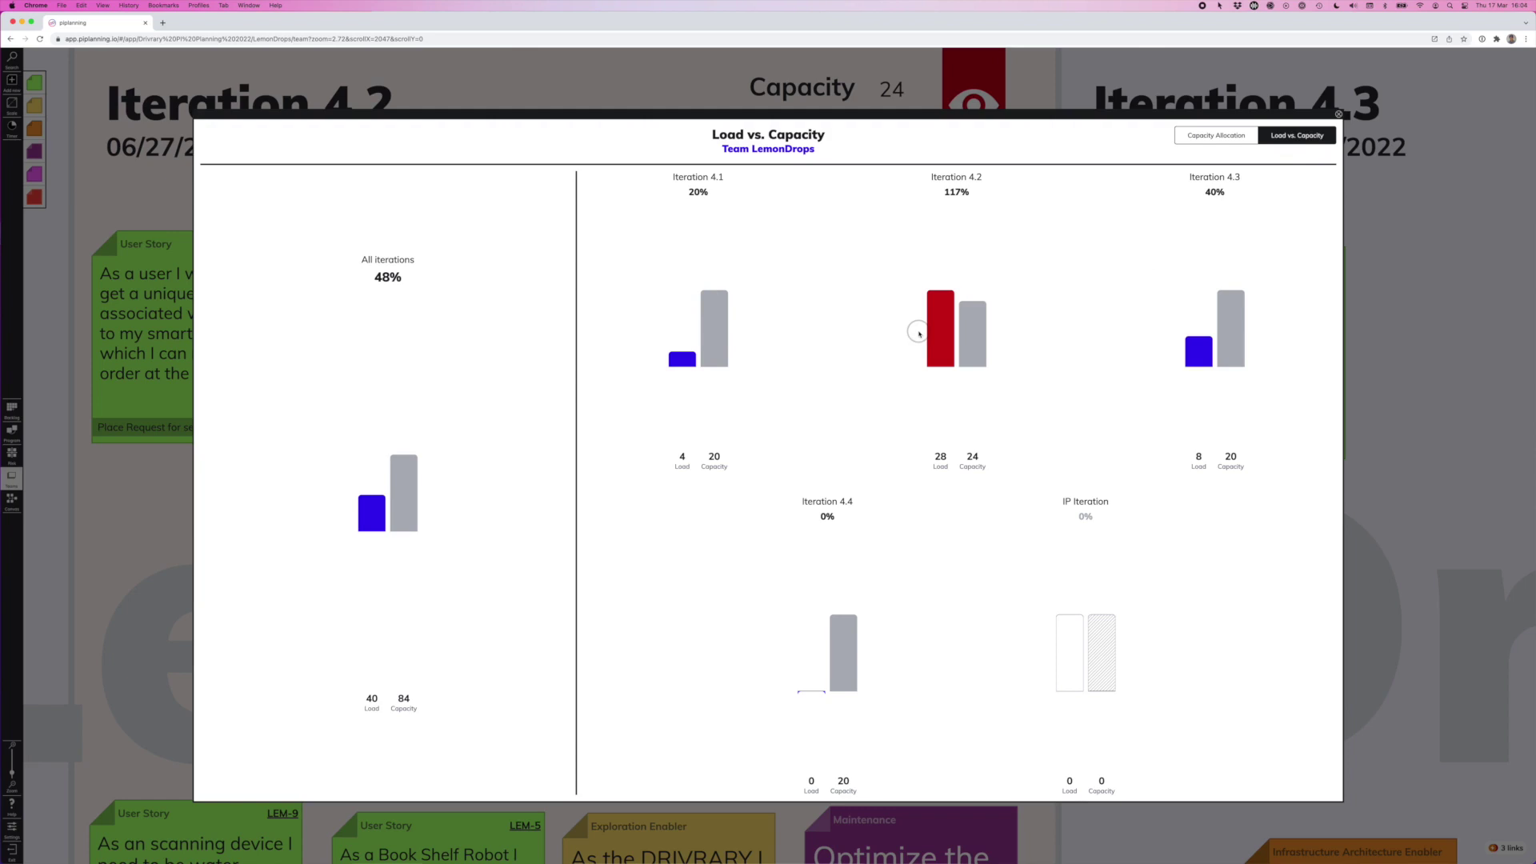
# Close the capacity charts, then review Load vs. Capacity for every team on the Program board
pyautogui.click(670, 77)
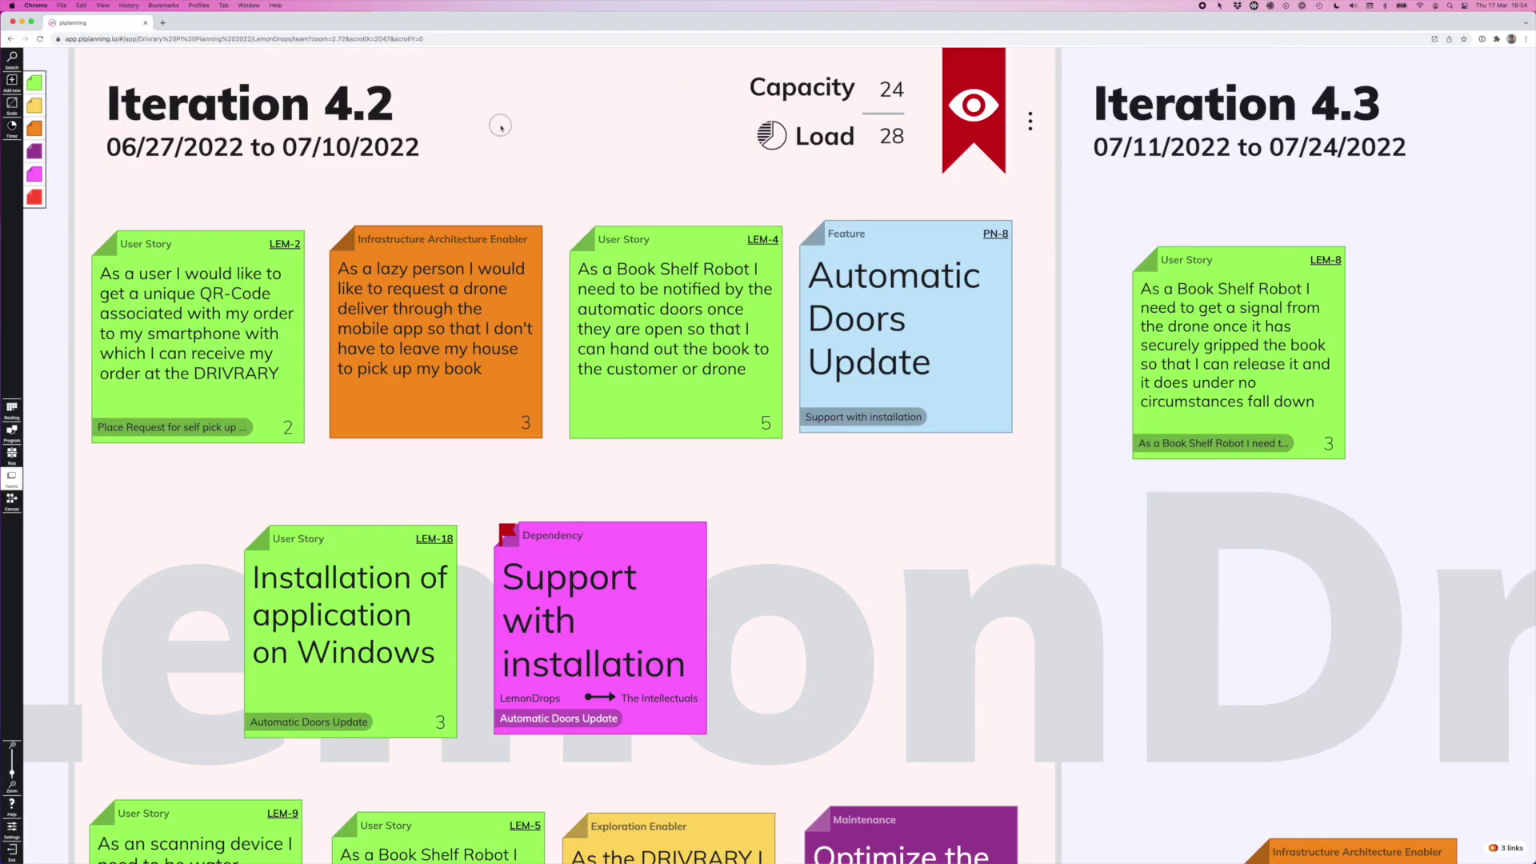
pyautogui.click(15, 432)
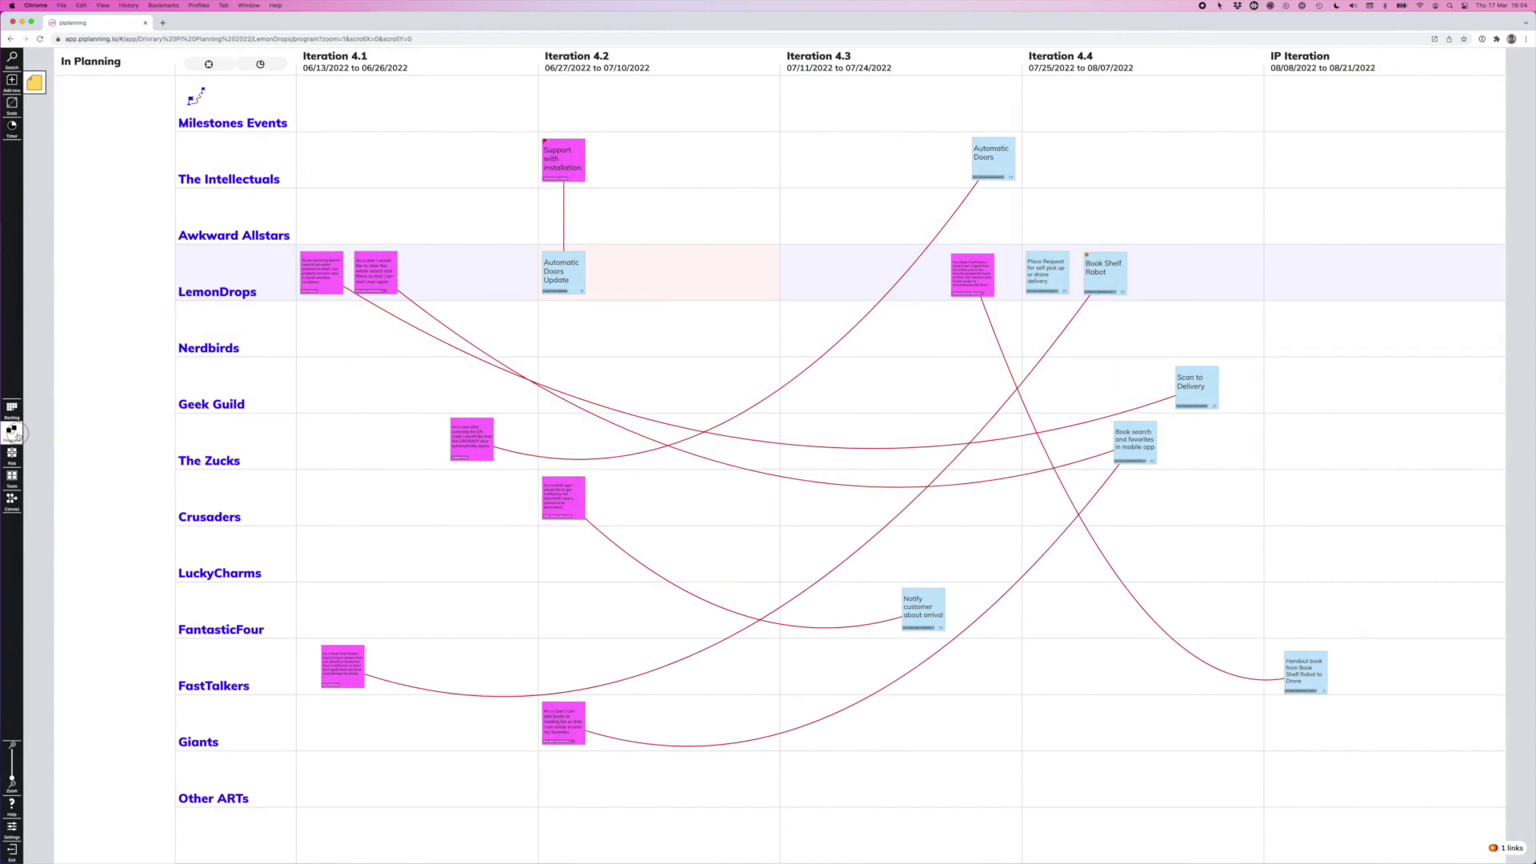
pyautogui.click(262, 67)
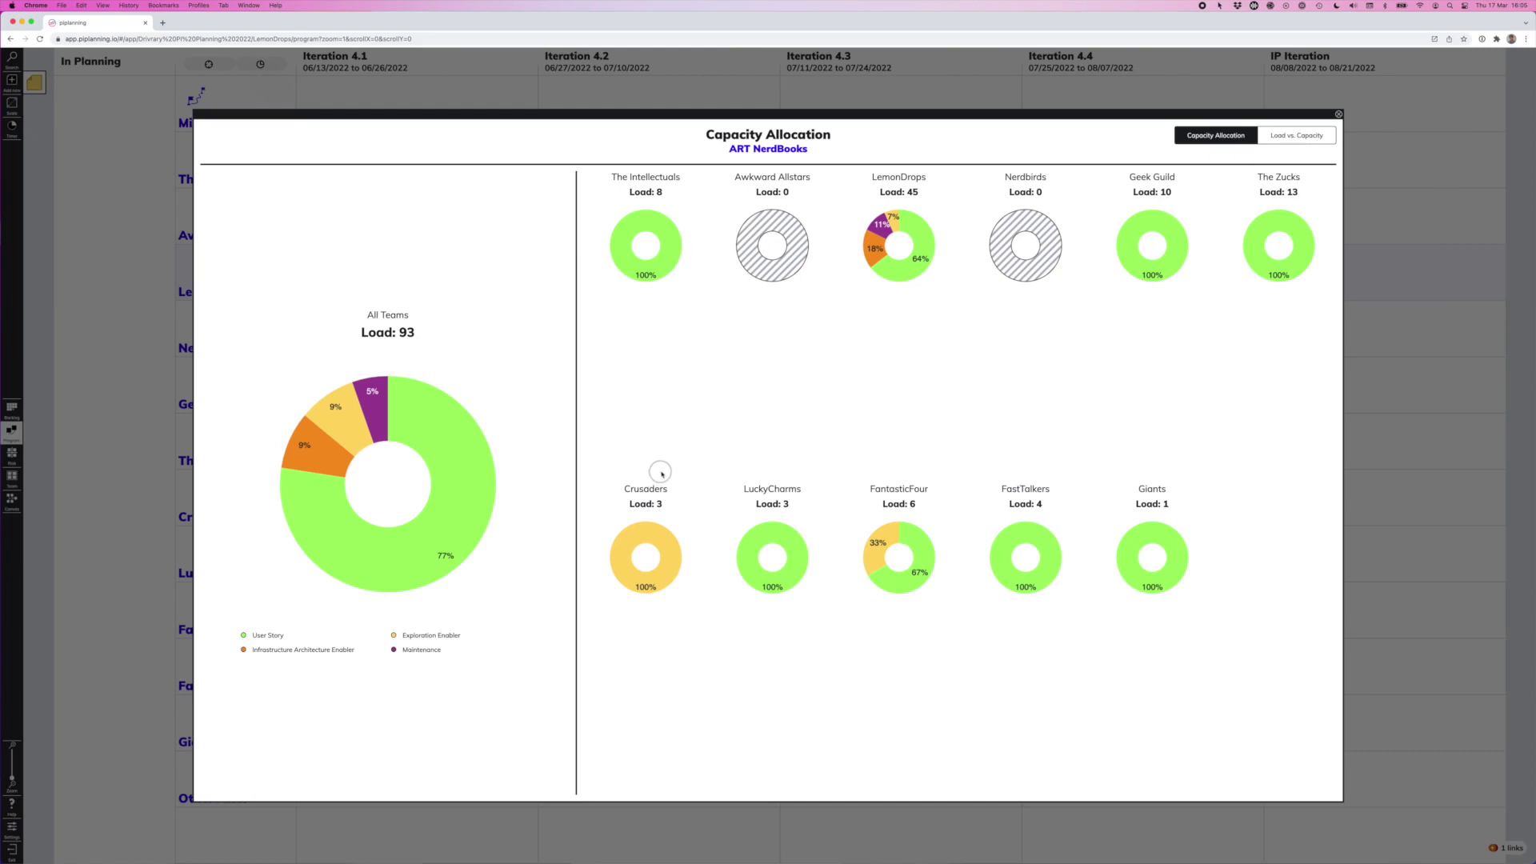
pyautogui.click(1292, 138)
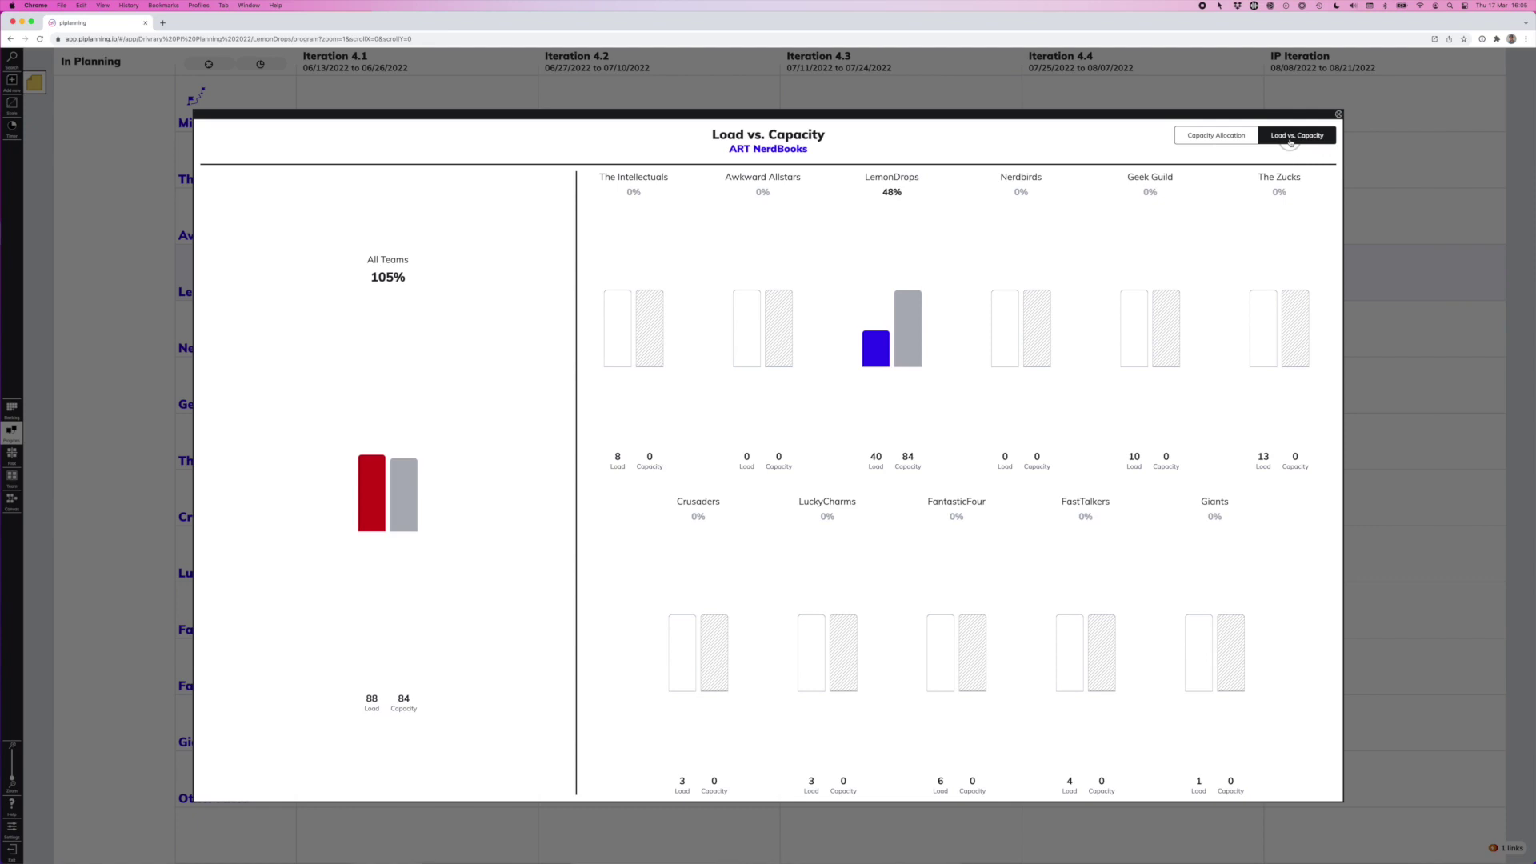
pyautogui.press('Escape')
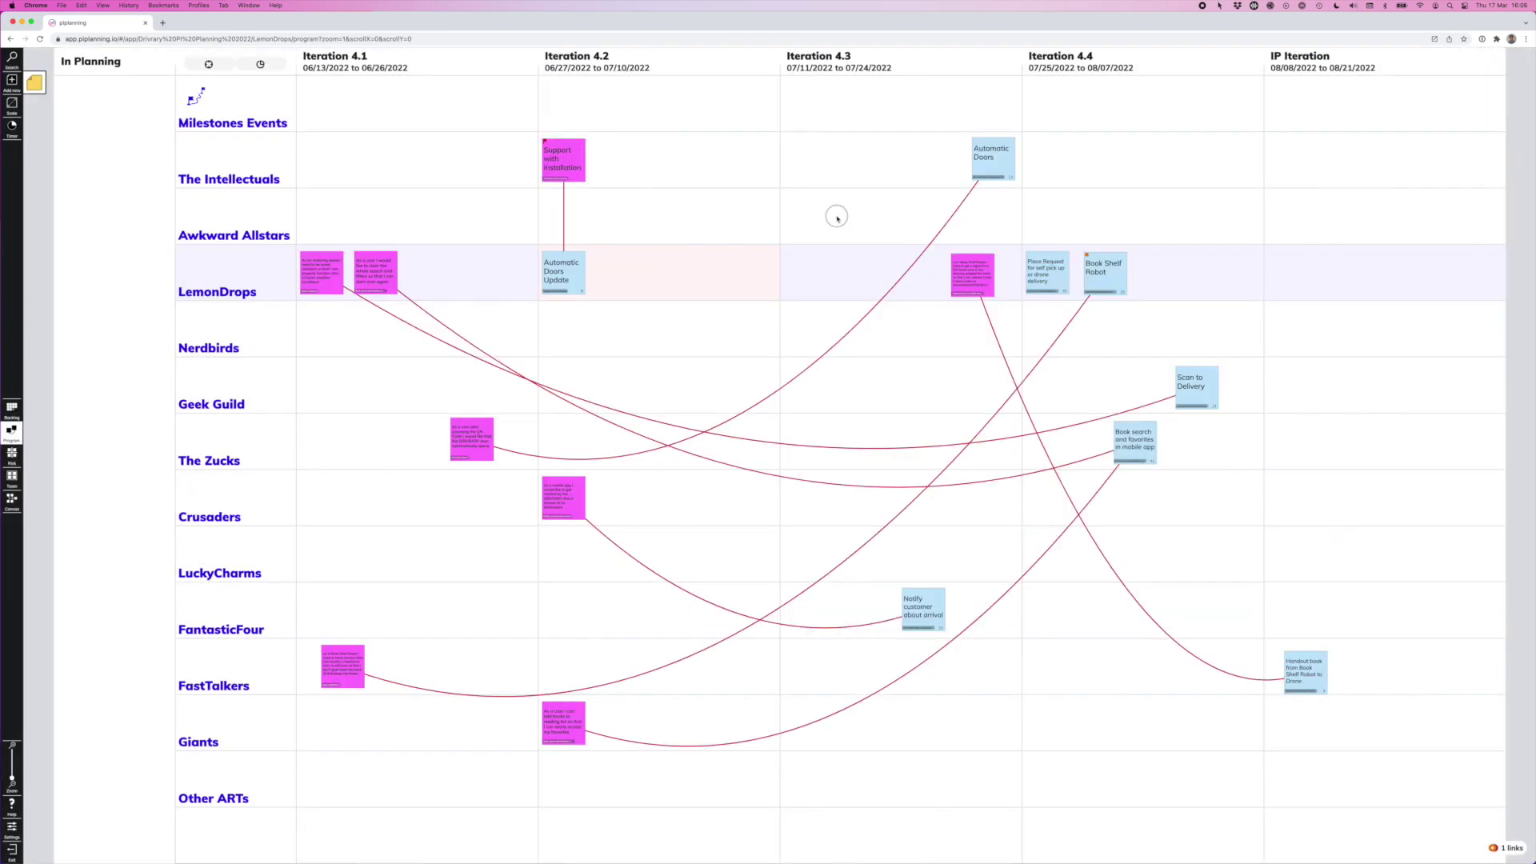
# On the LemonDrops board, drag '300% faster creation of QR codes' under the Uncommitted objectives header
pyautogui.click(14, 481)
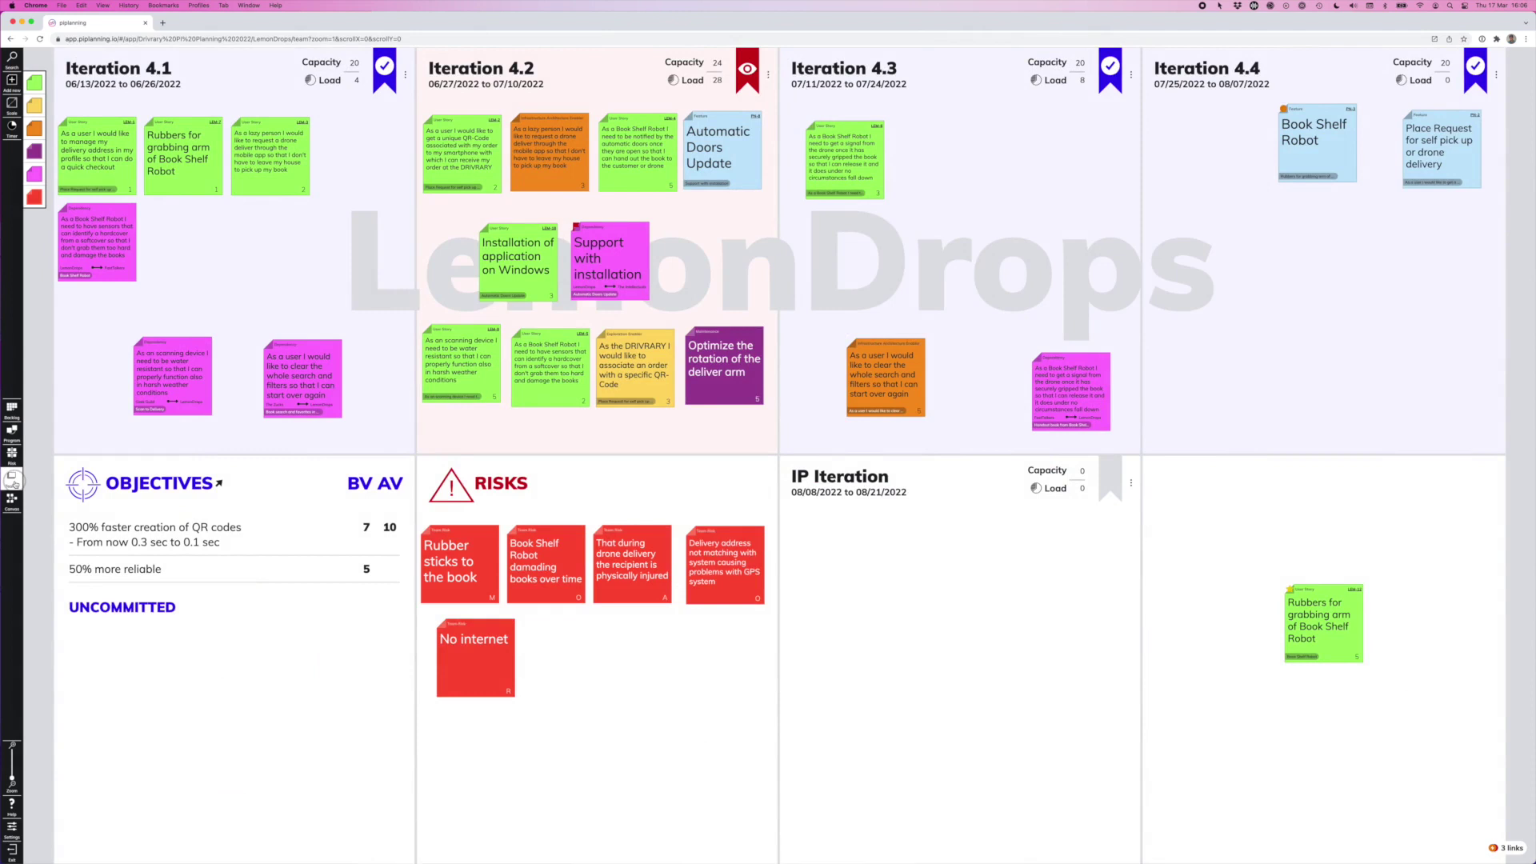
pyautogui.click(246, 548)
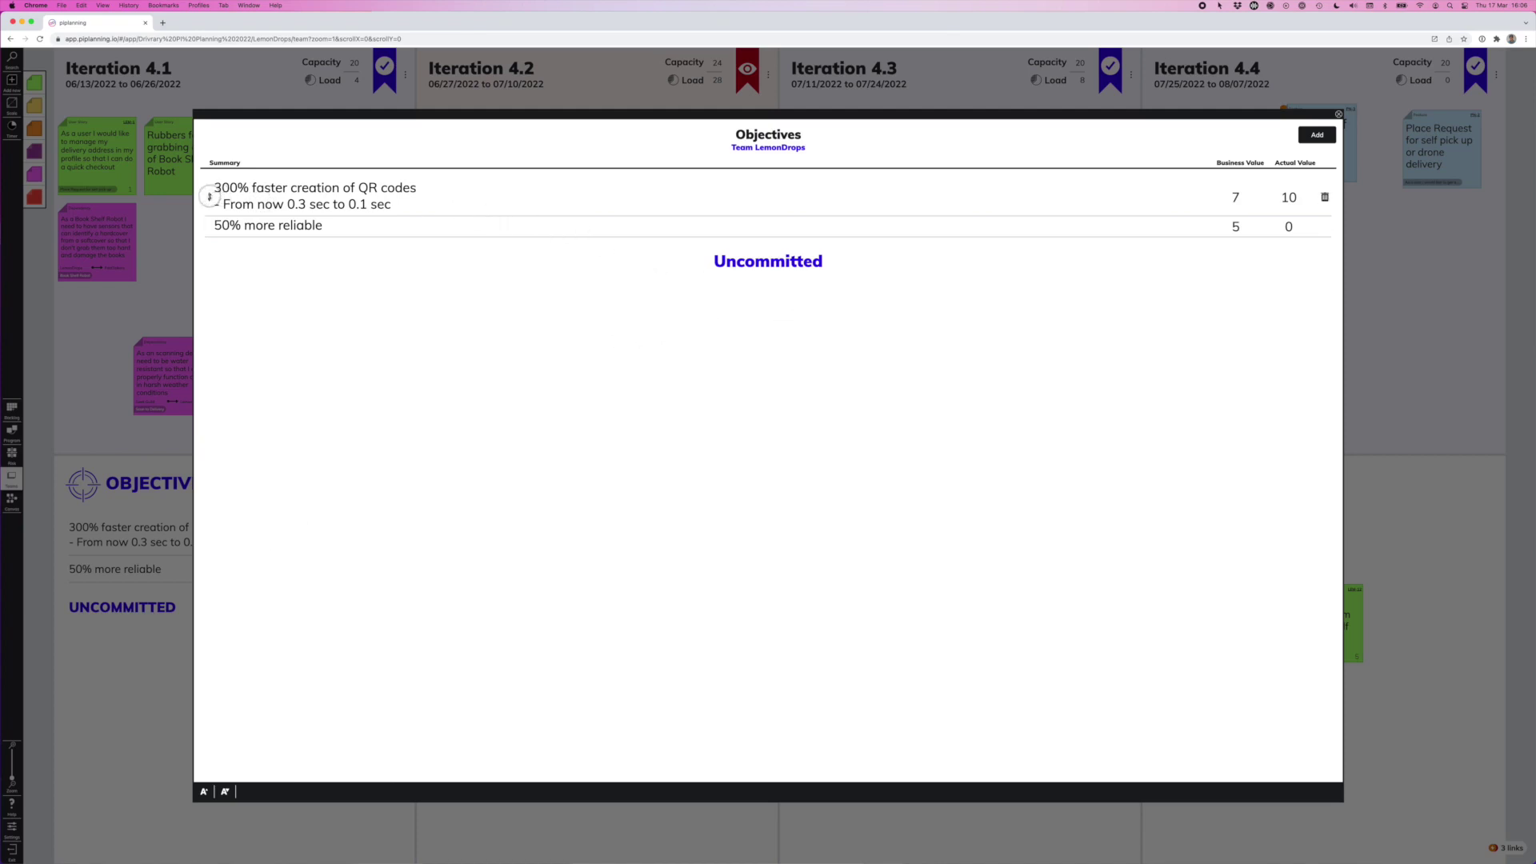
pyautogui.moveTo(209, 196); pyautogui.dragTo(212, 228)
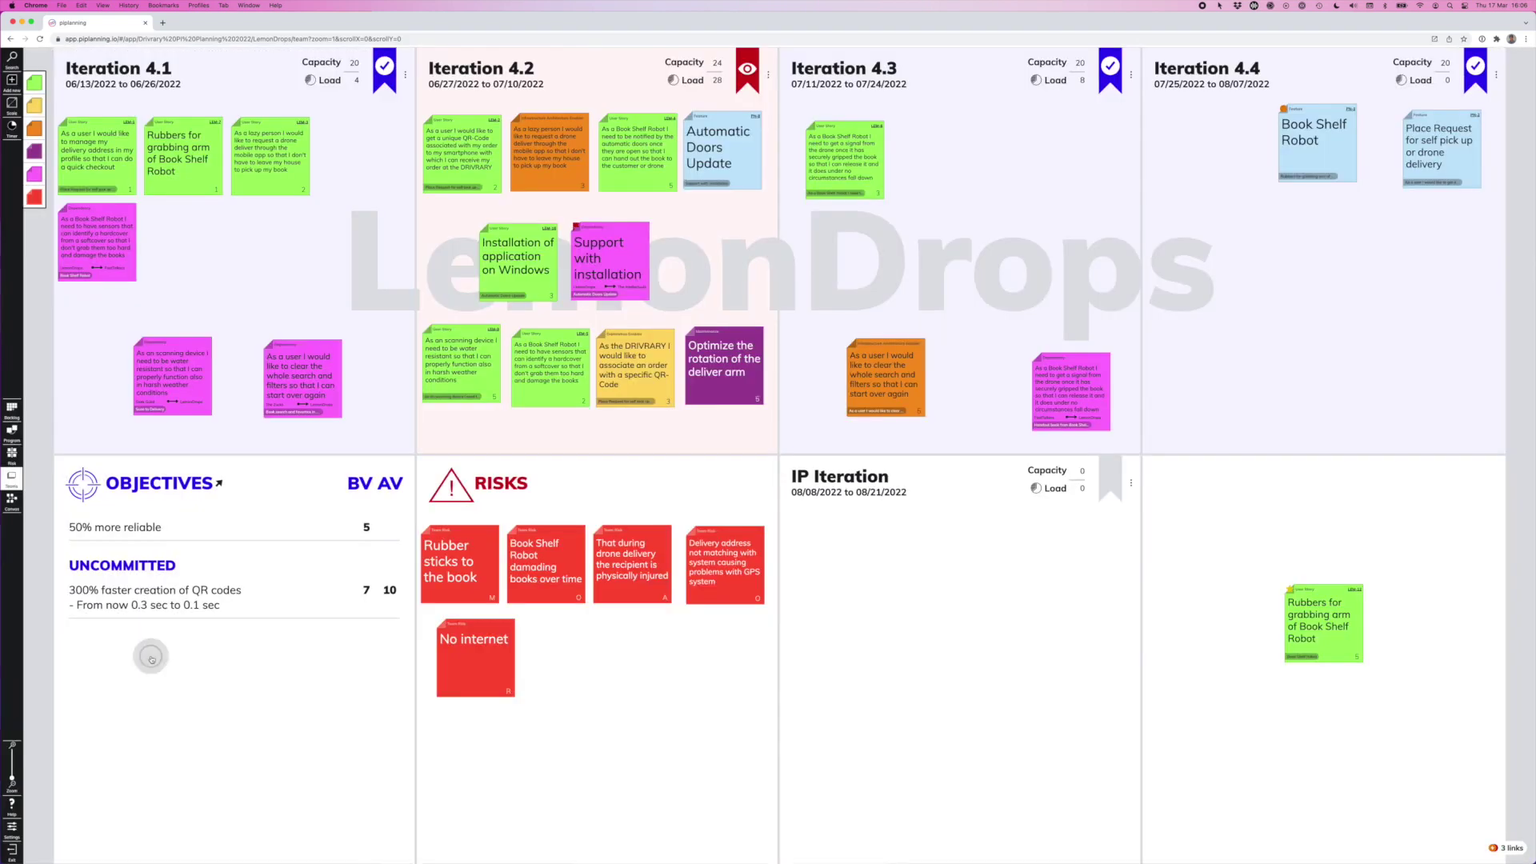
pyautogui.click(152, 655)
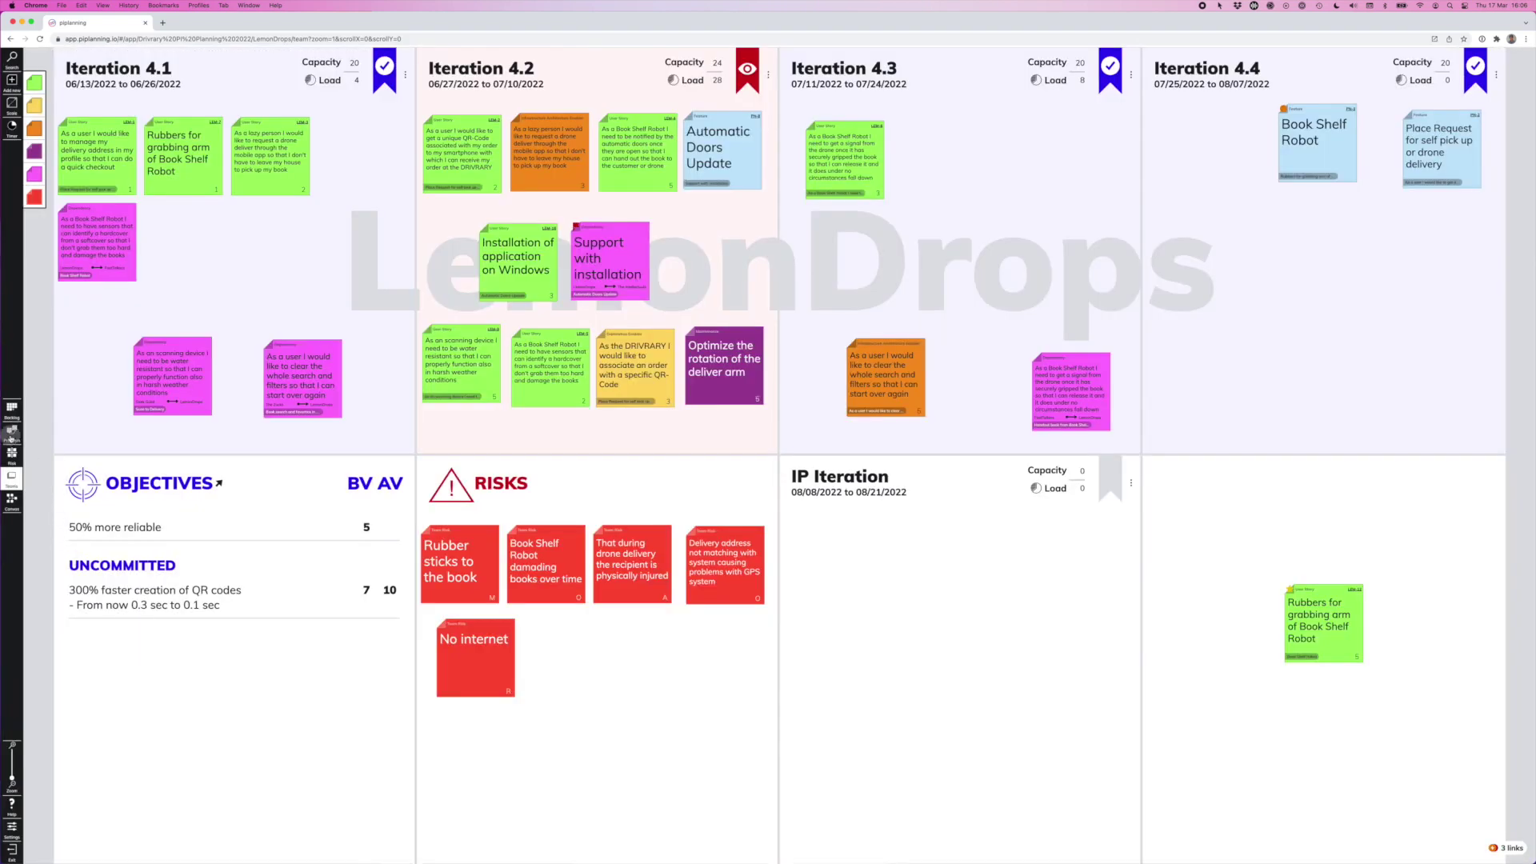
pyautogui.click(11, 432)
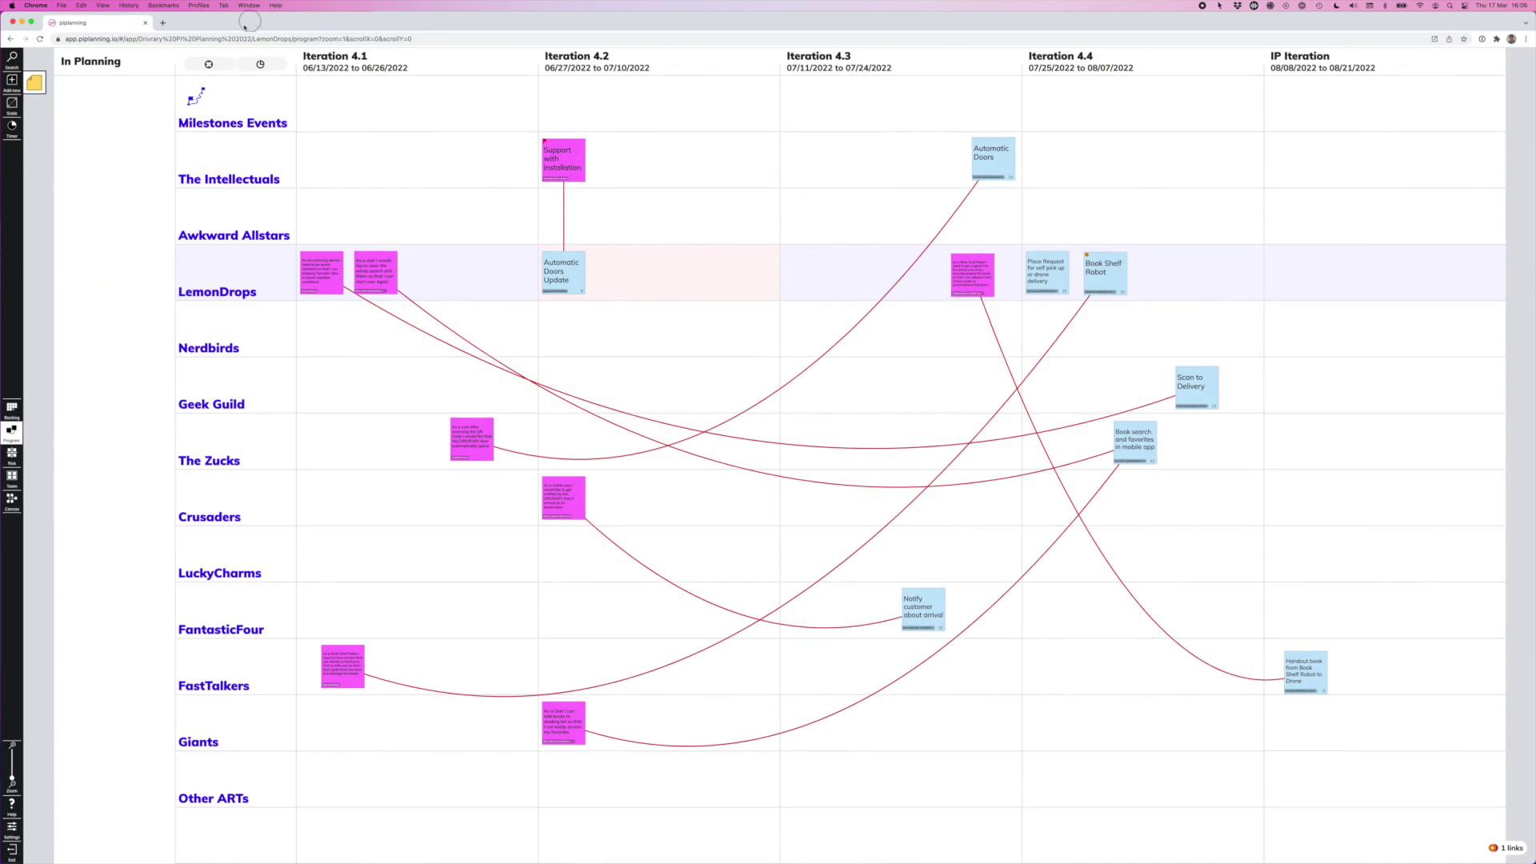
pyautogui.click(209, 64)
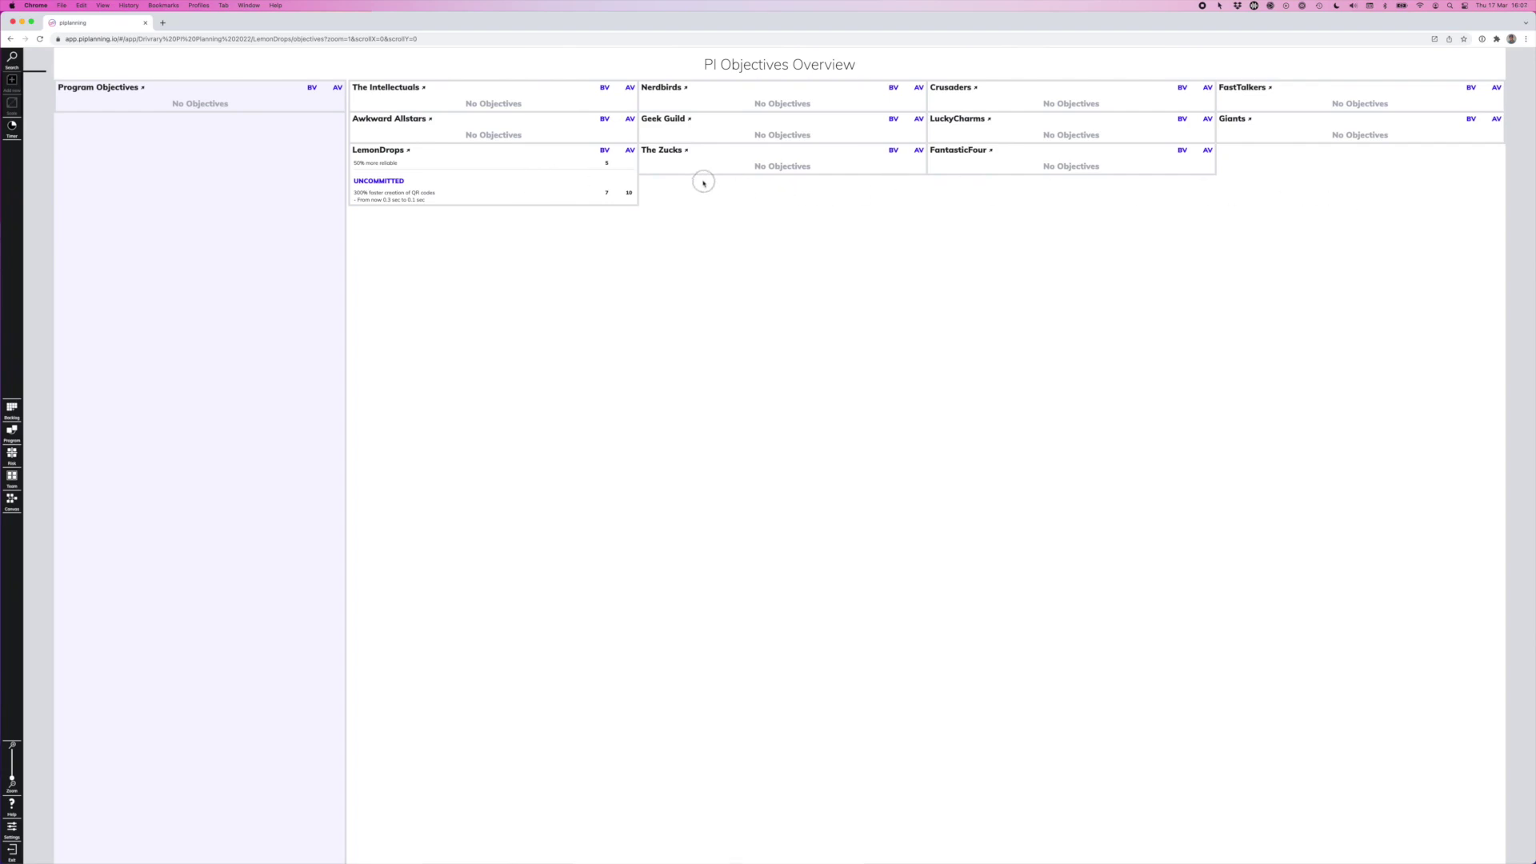
pyautogui.click(687, 150)
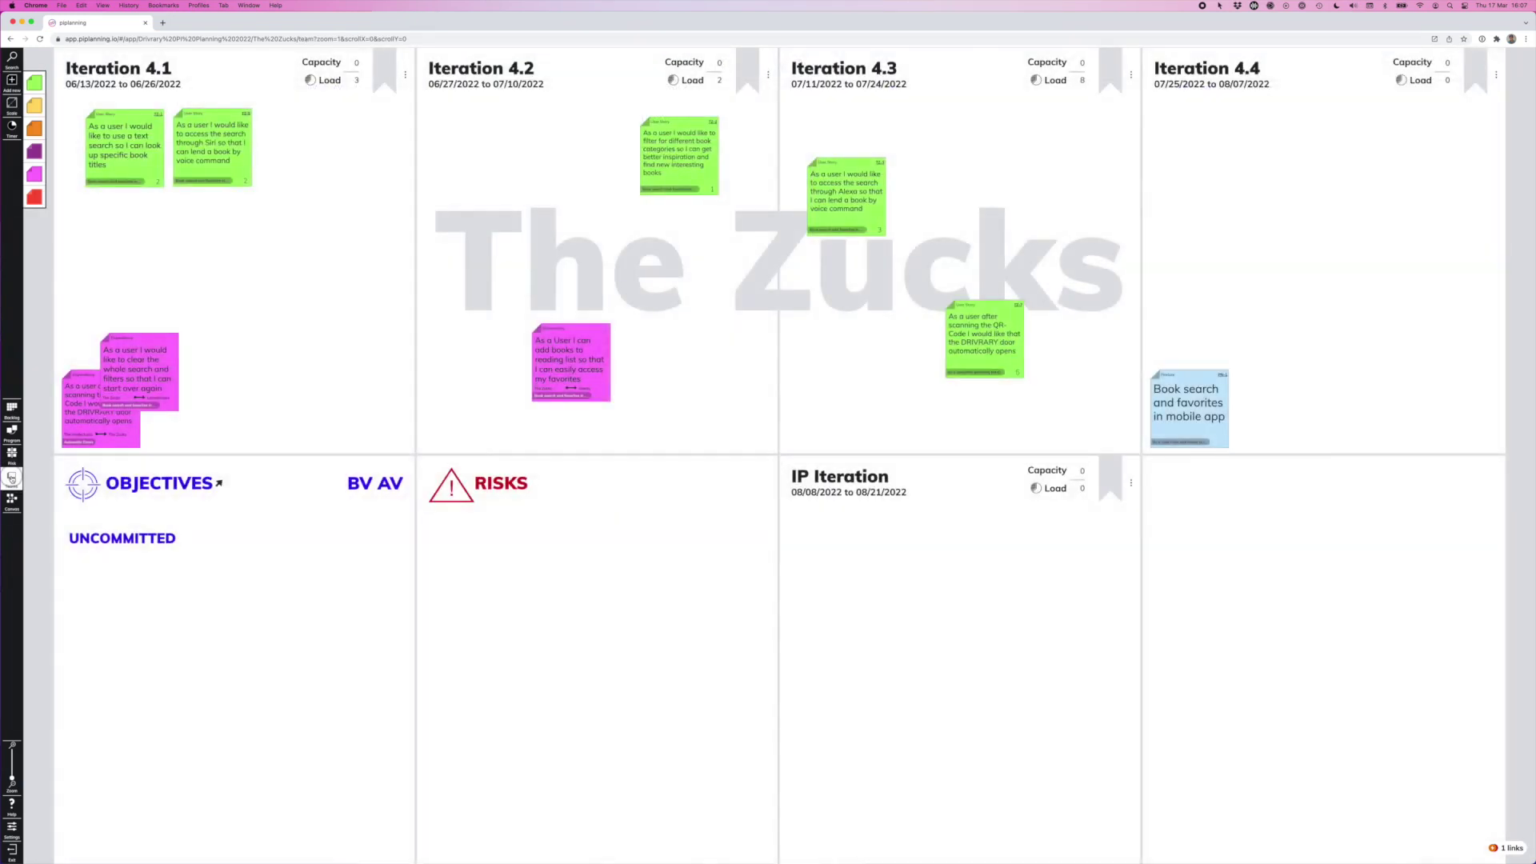
pyautogui.click(11, 477)
pyautogui.click(716, 200)
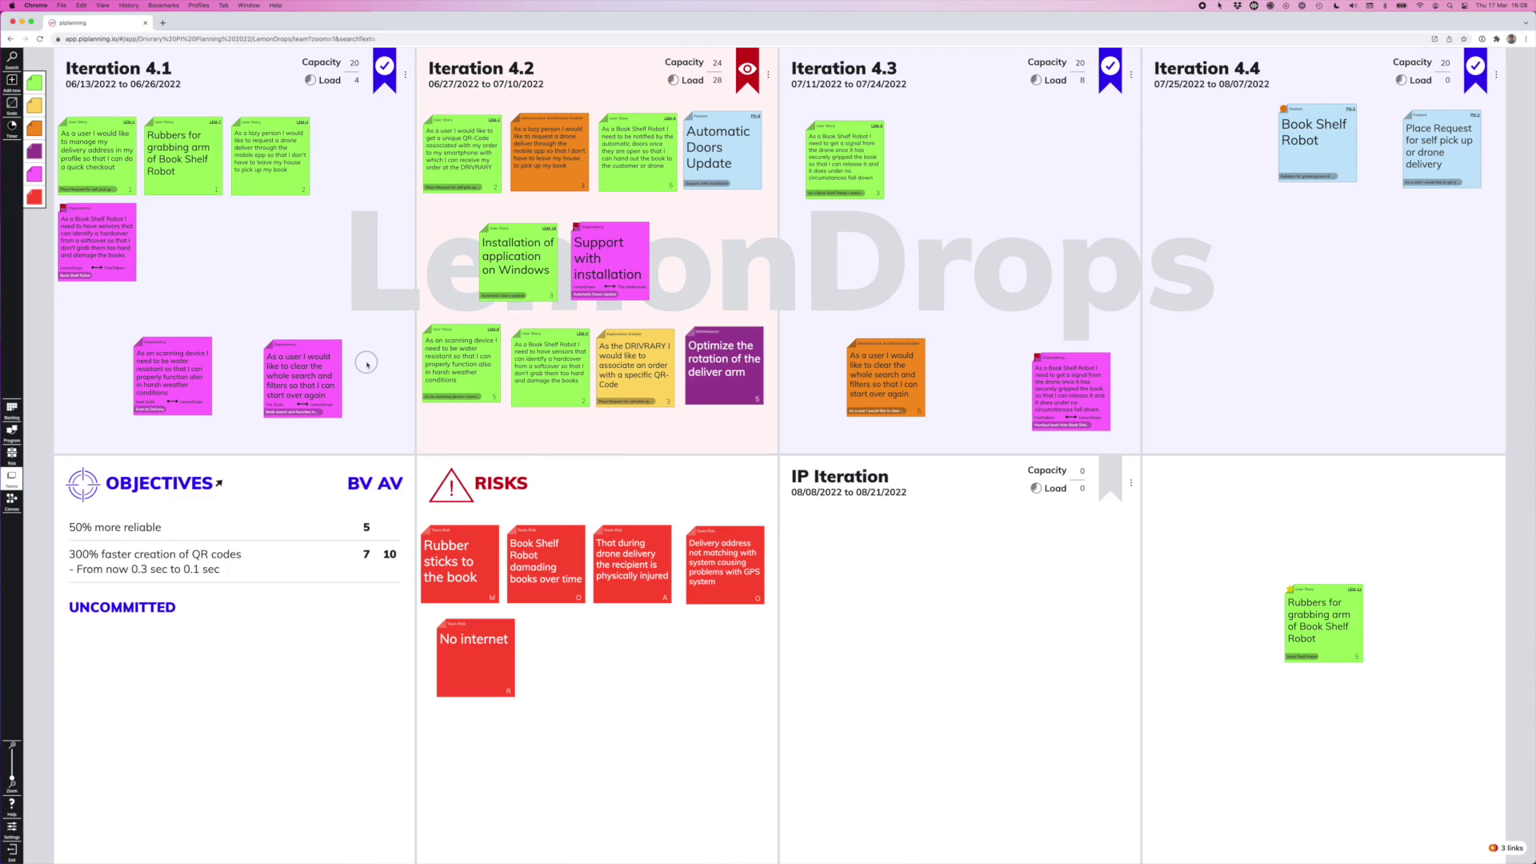
pyautogui.click(10, 66)
pyautogui.click(11, 63)
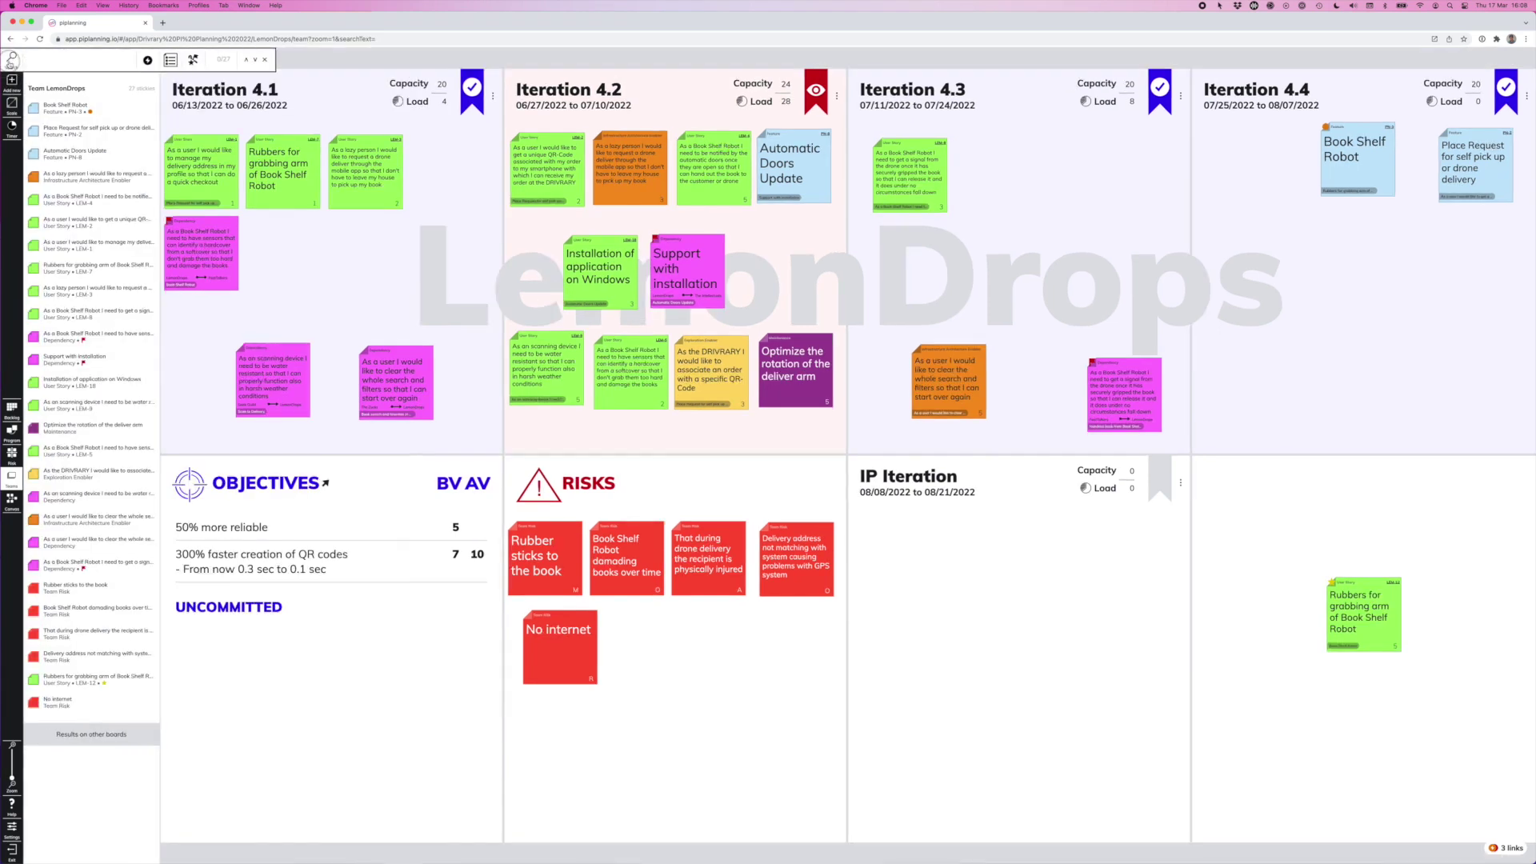
pyautogui.click(169, 60)
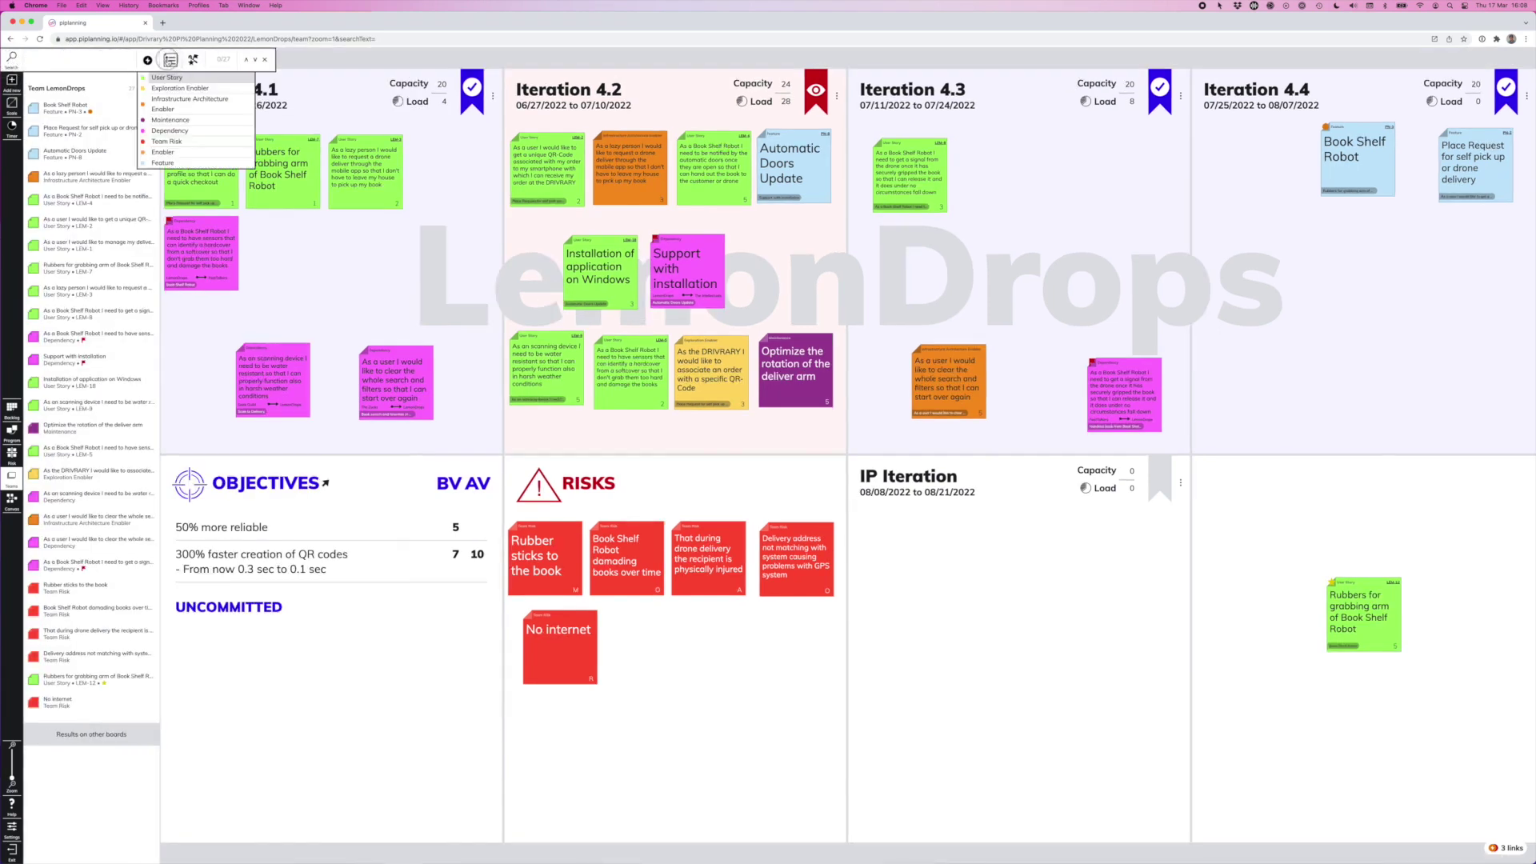
pyautogui.click(170, 131)
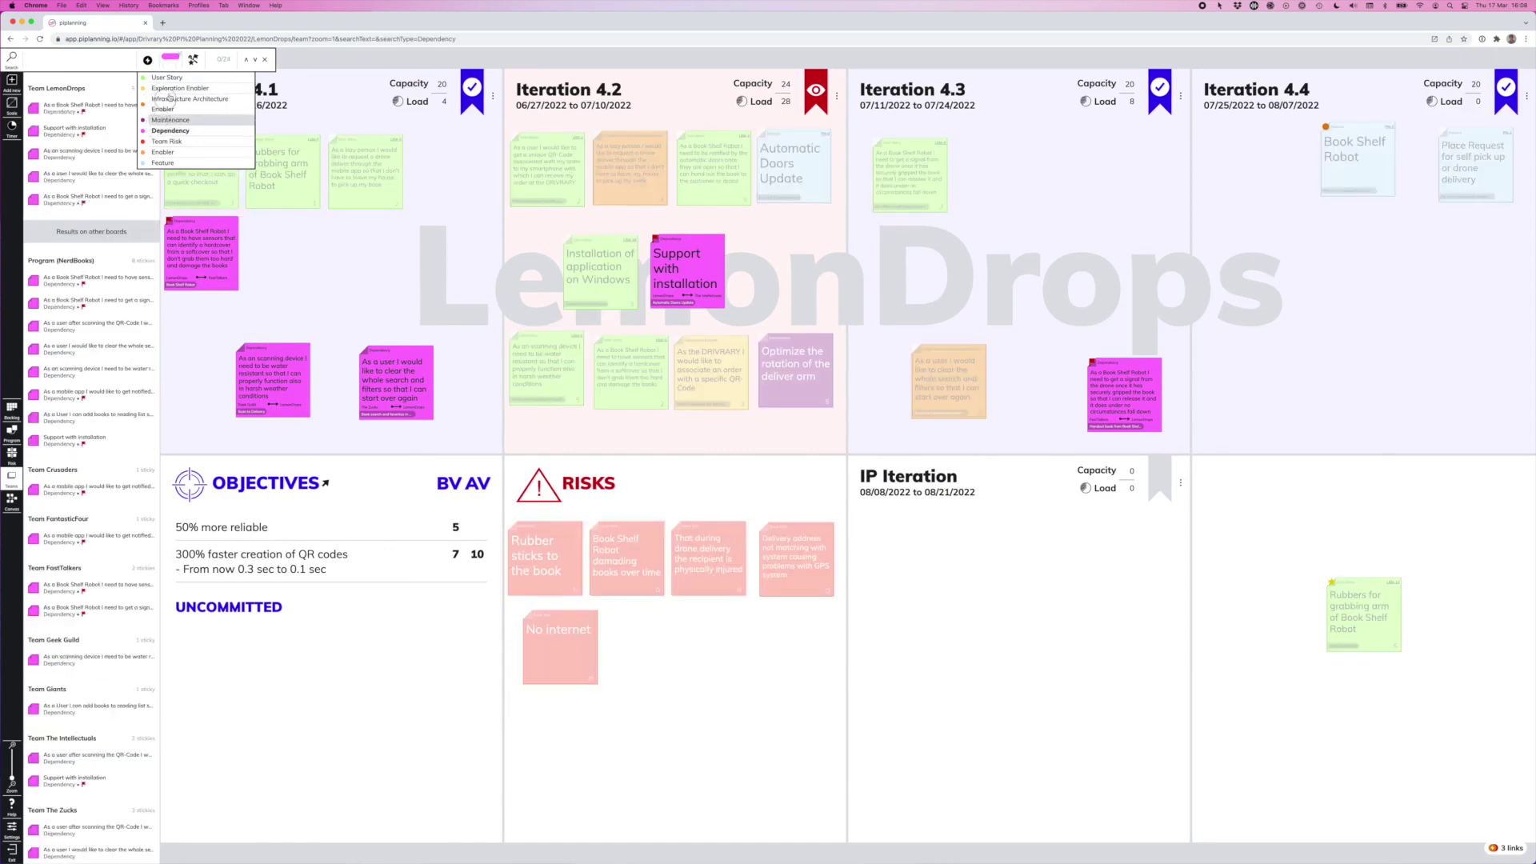
pyautogui.click(193, 59)
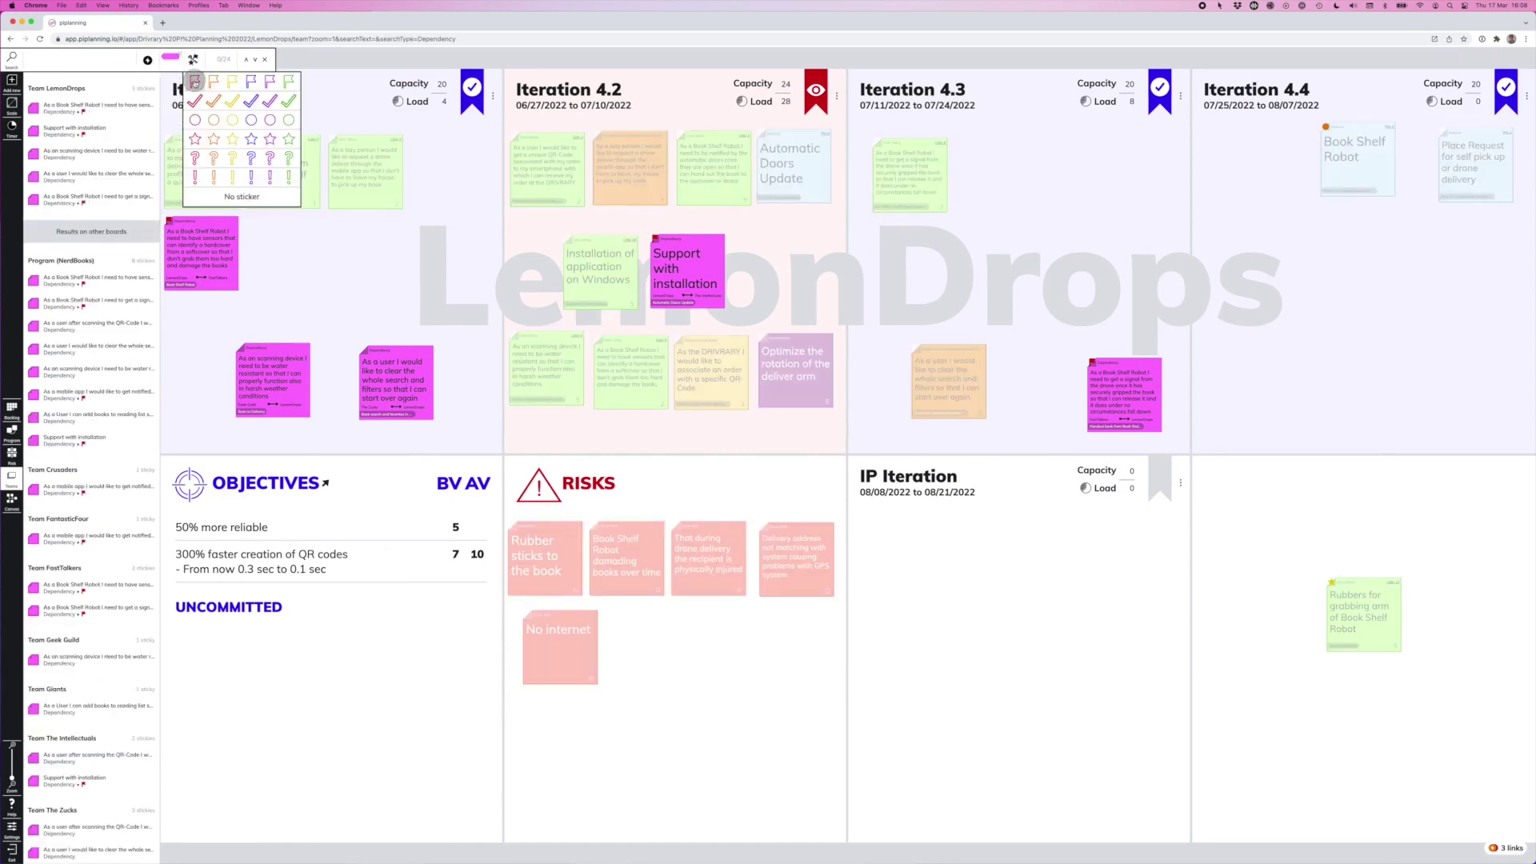
pyautogui.click(194, 82)
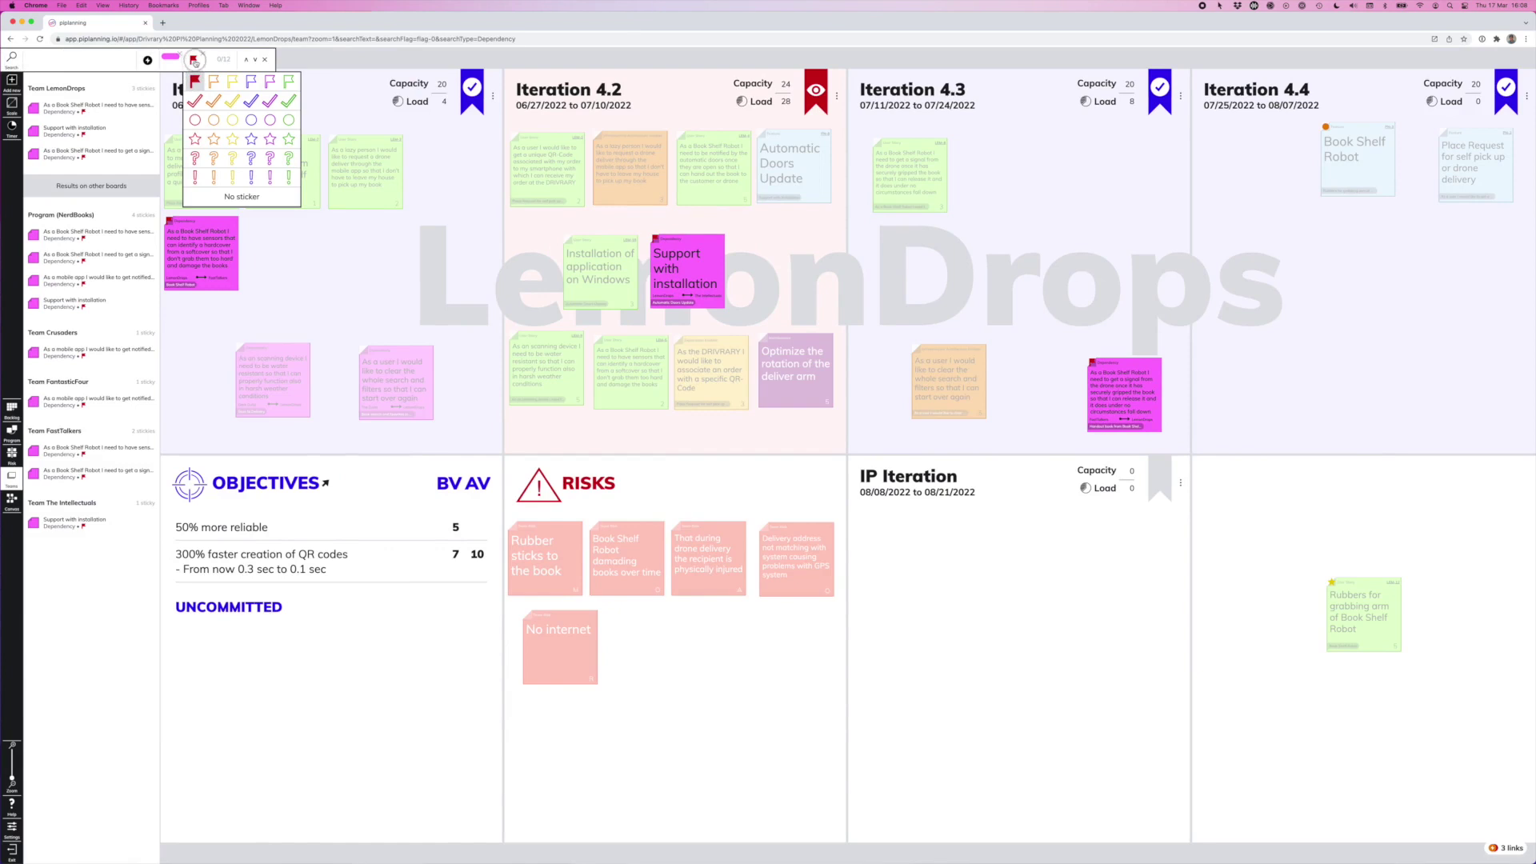
pyautogui.click(195, 60)
pyautogui.click(116, 110)
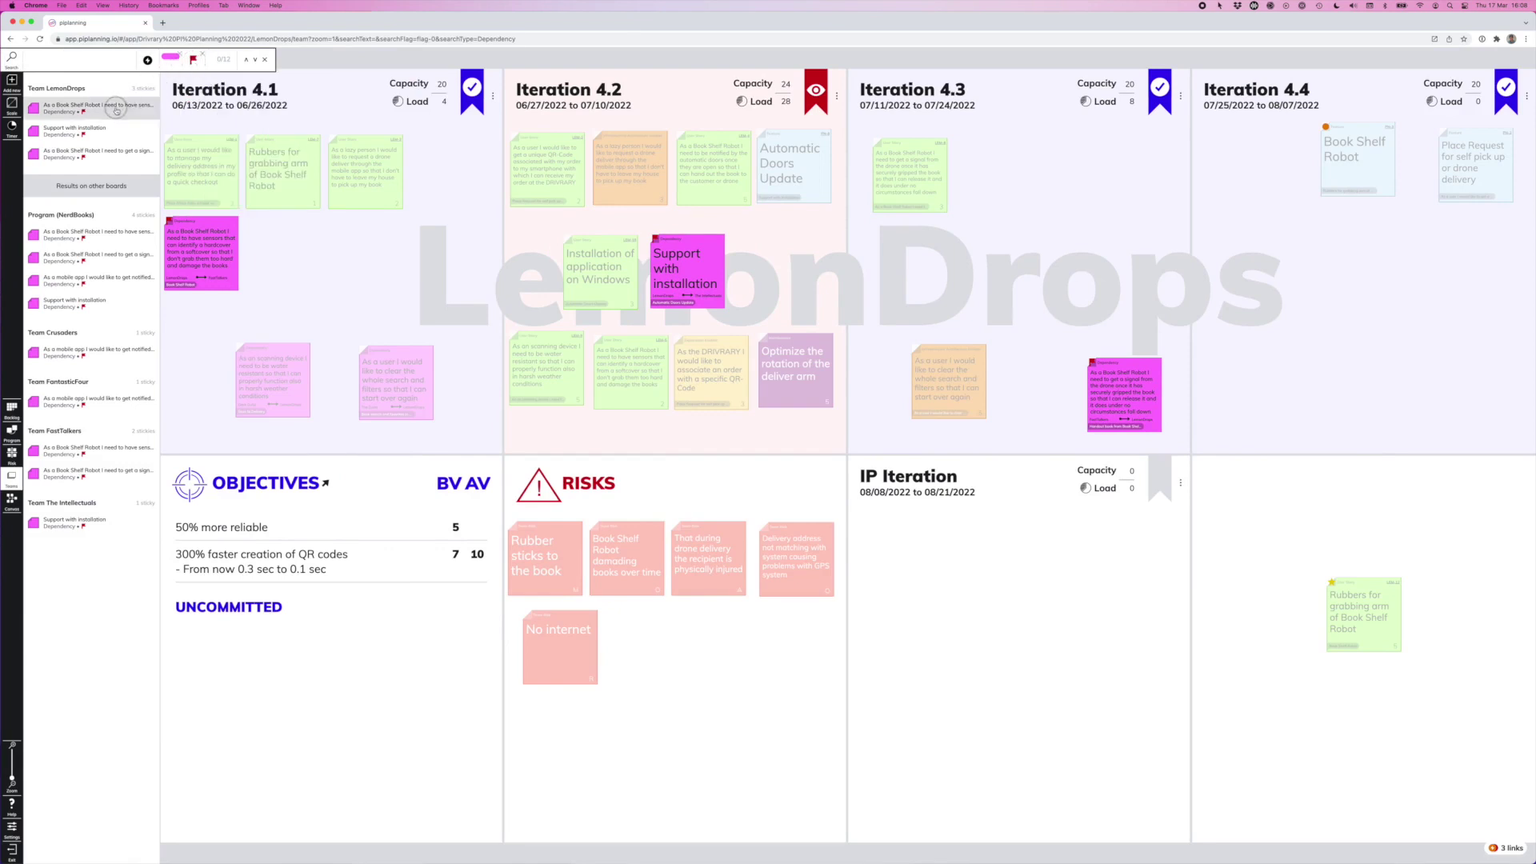
pyautogui.click(116, 111)
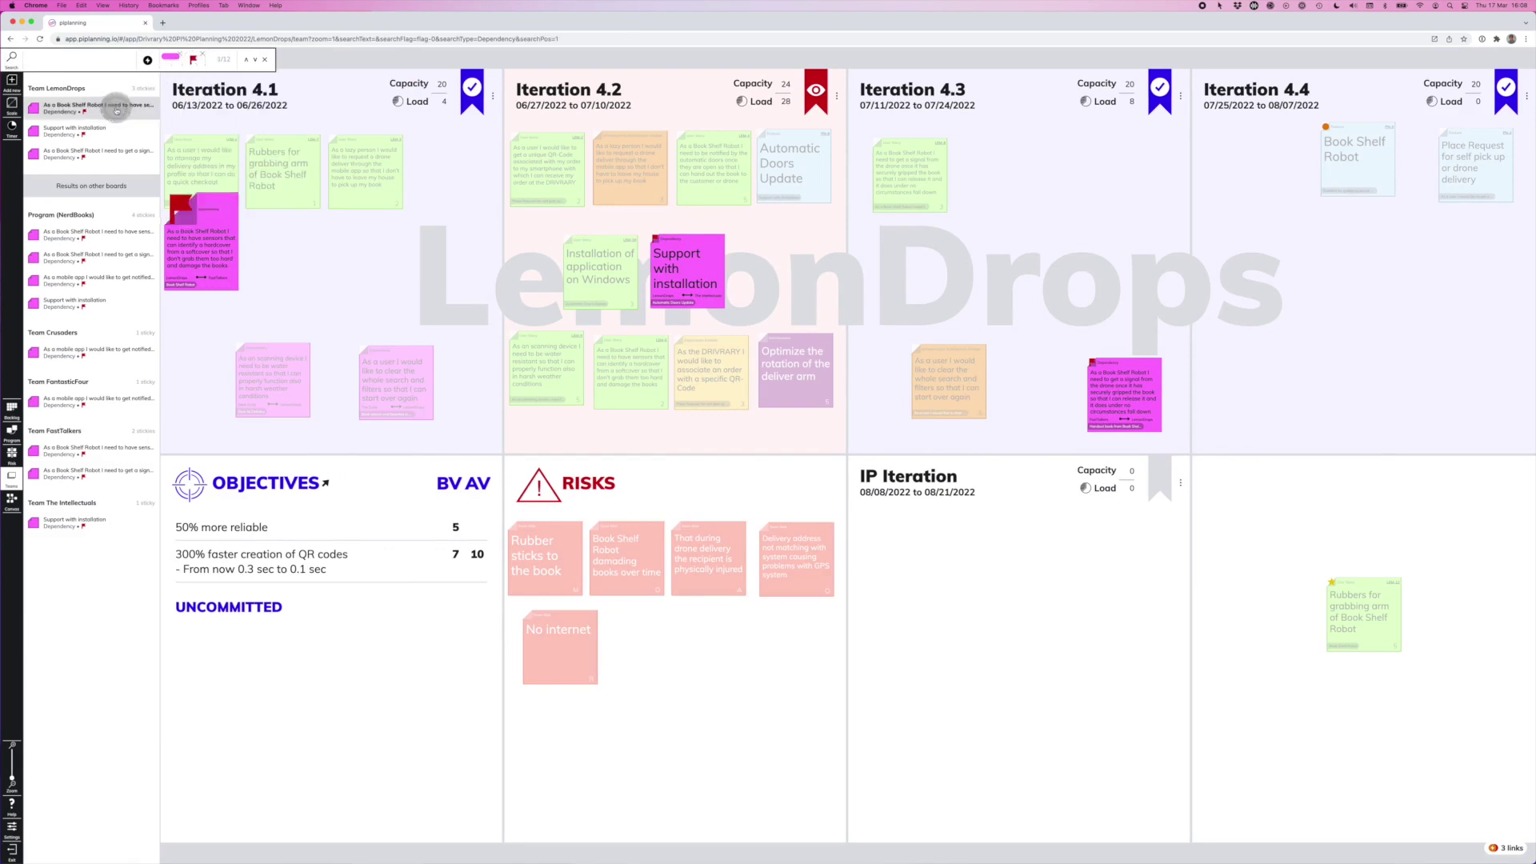
pyautogui.press('Return')
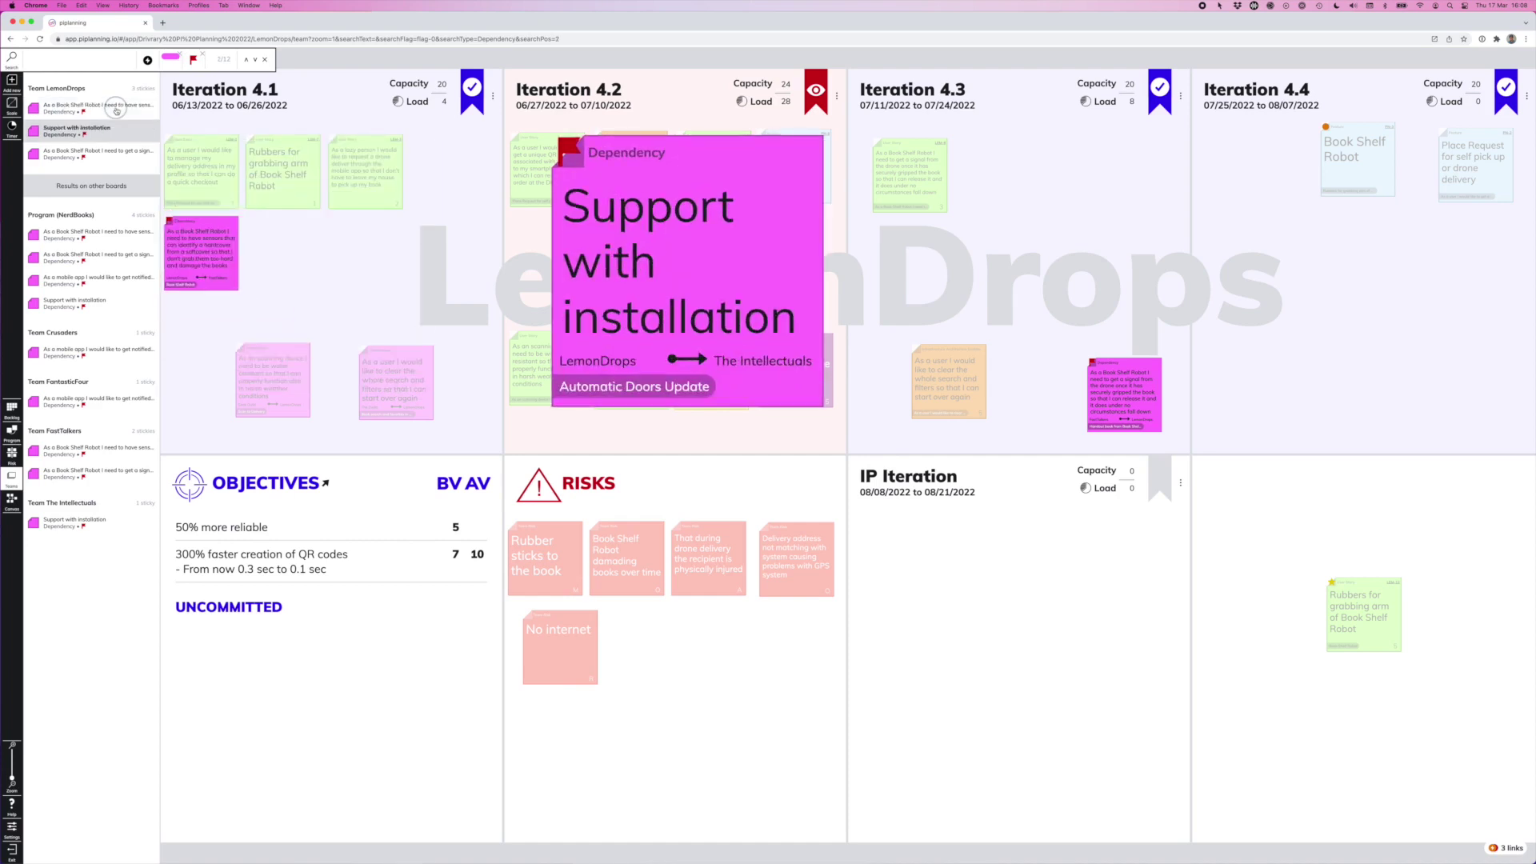
pyautogui.press('Return')
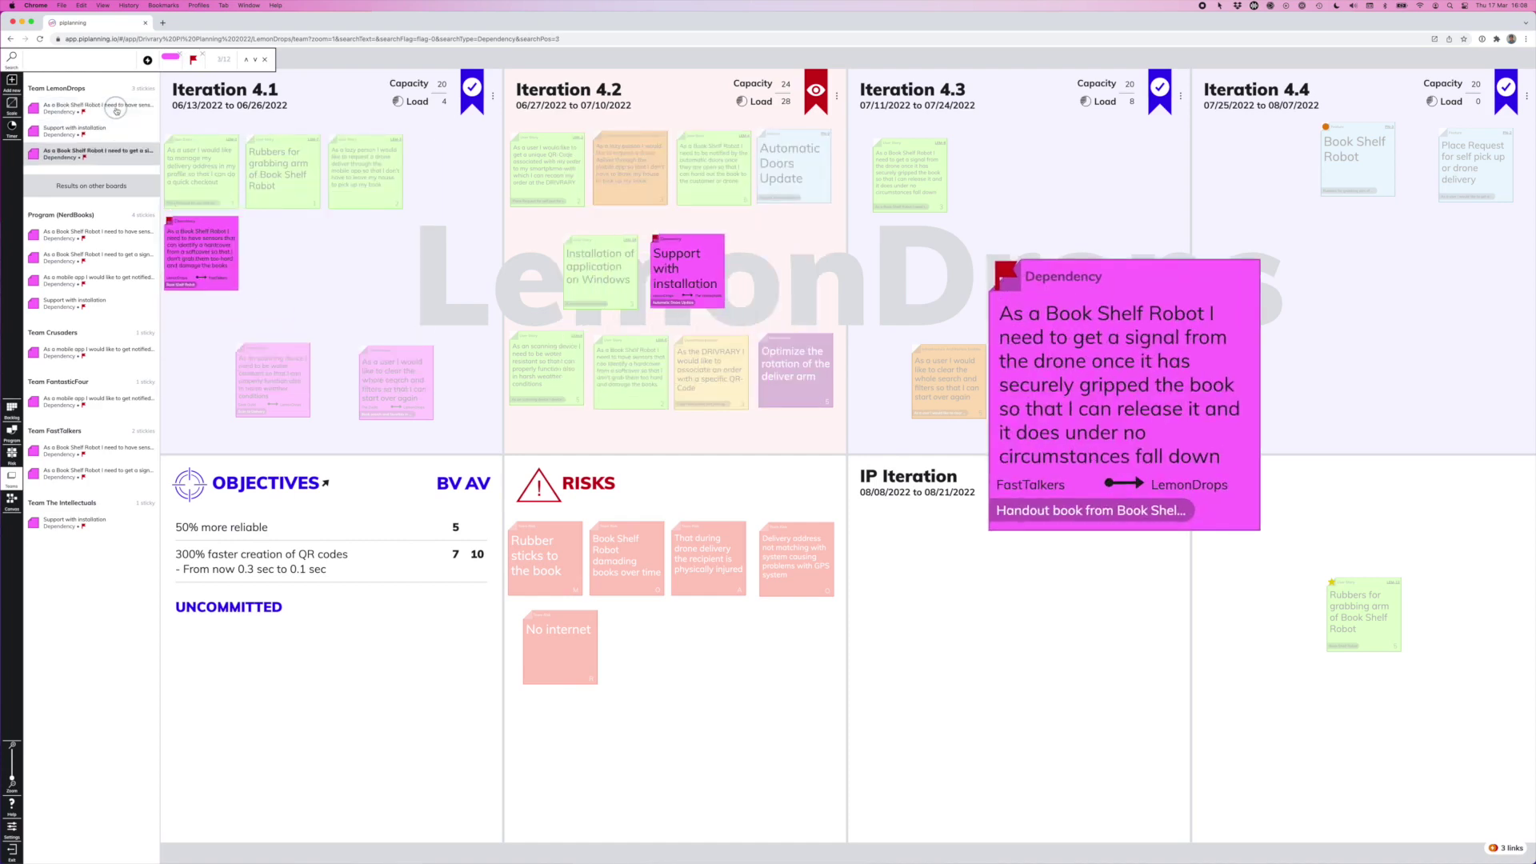
pyautogui.press('Return')
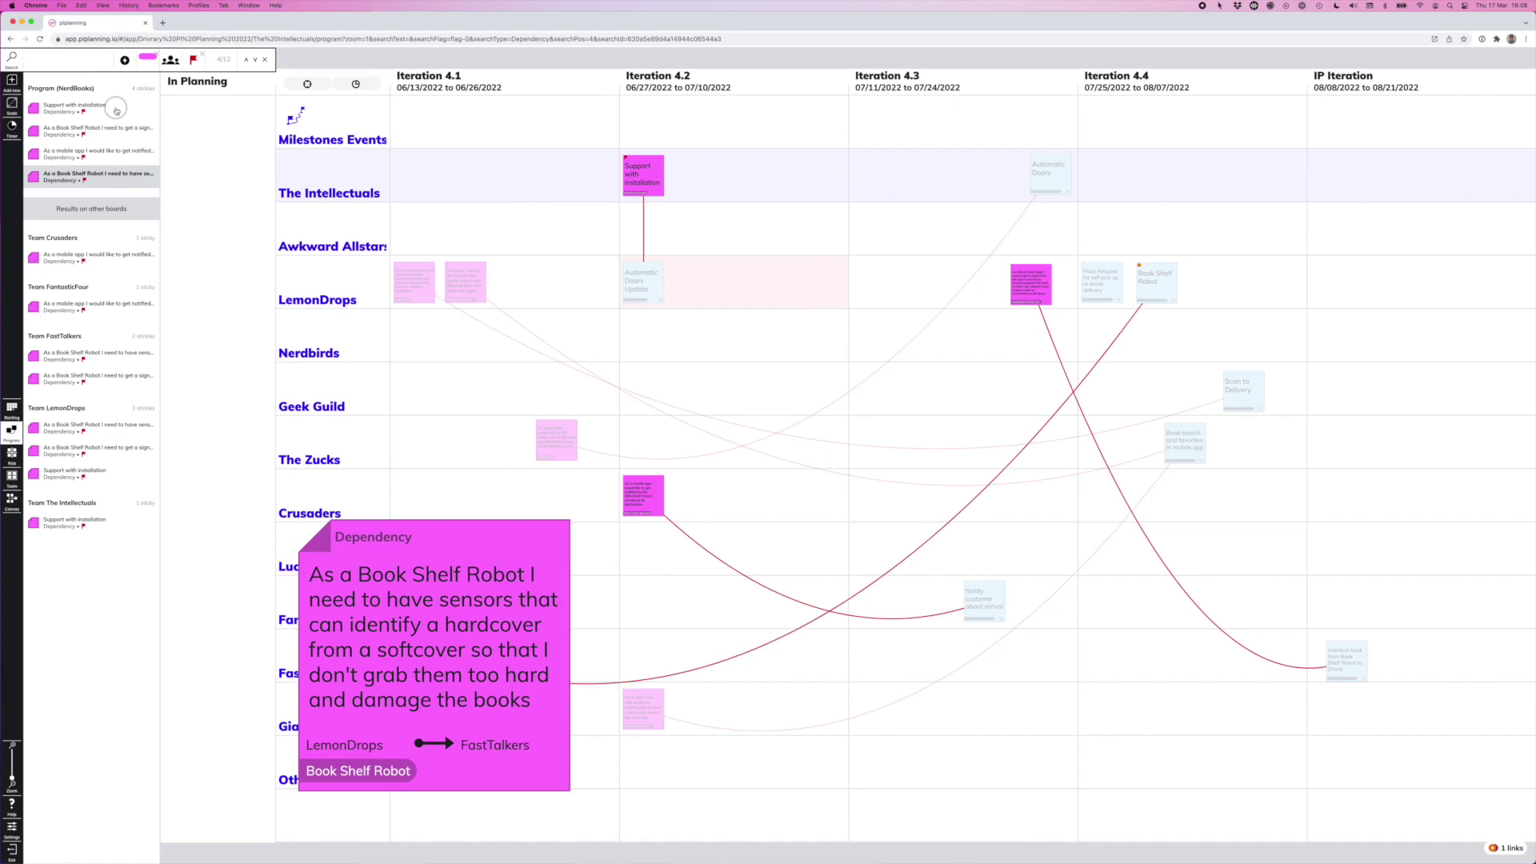
pyautogui.press('Return')
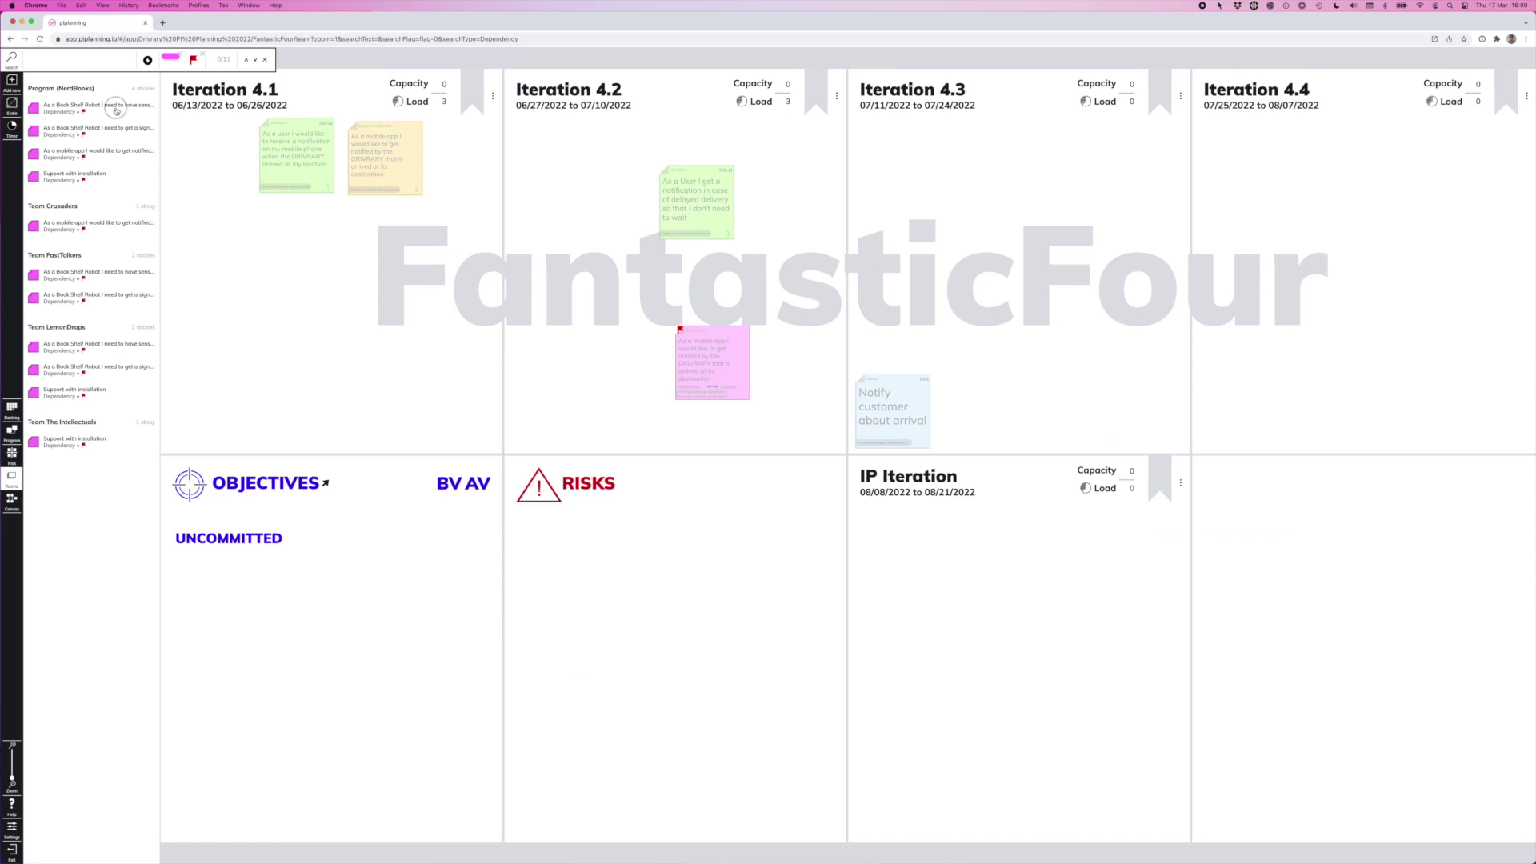
pyautogui.click(265, 60)
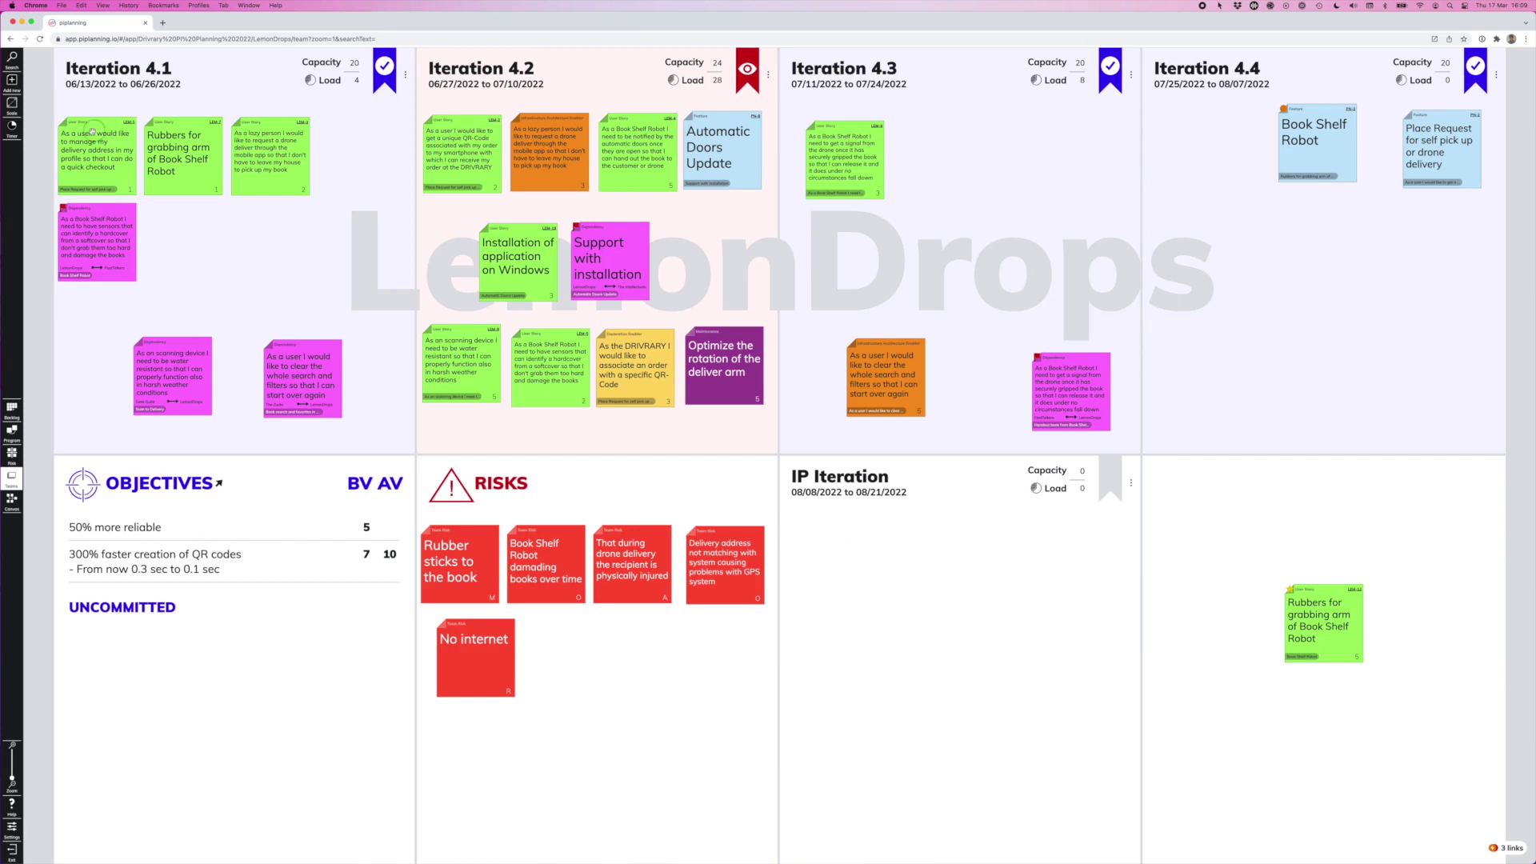
# Add an empty Team Board timer and start the ART NerdBooks Breakout timer
pyautogui.click(12, 127)
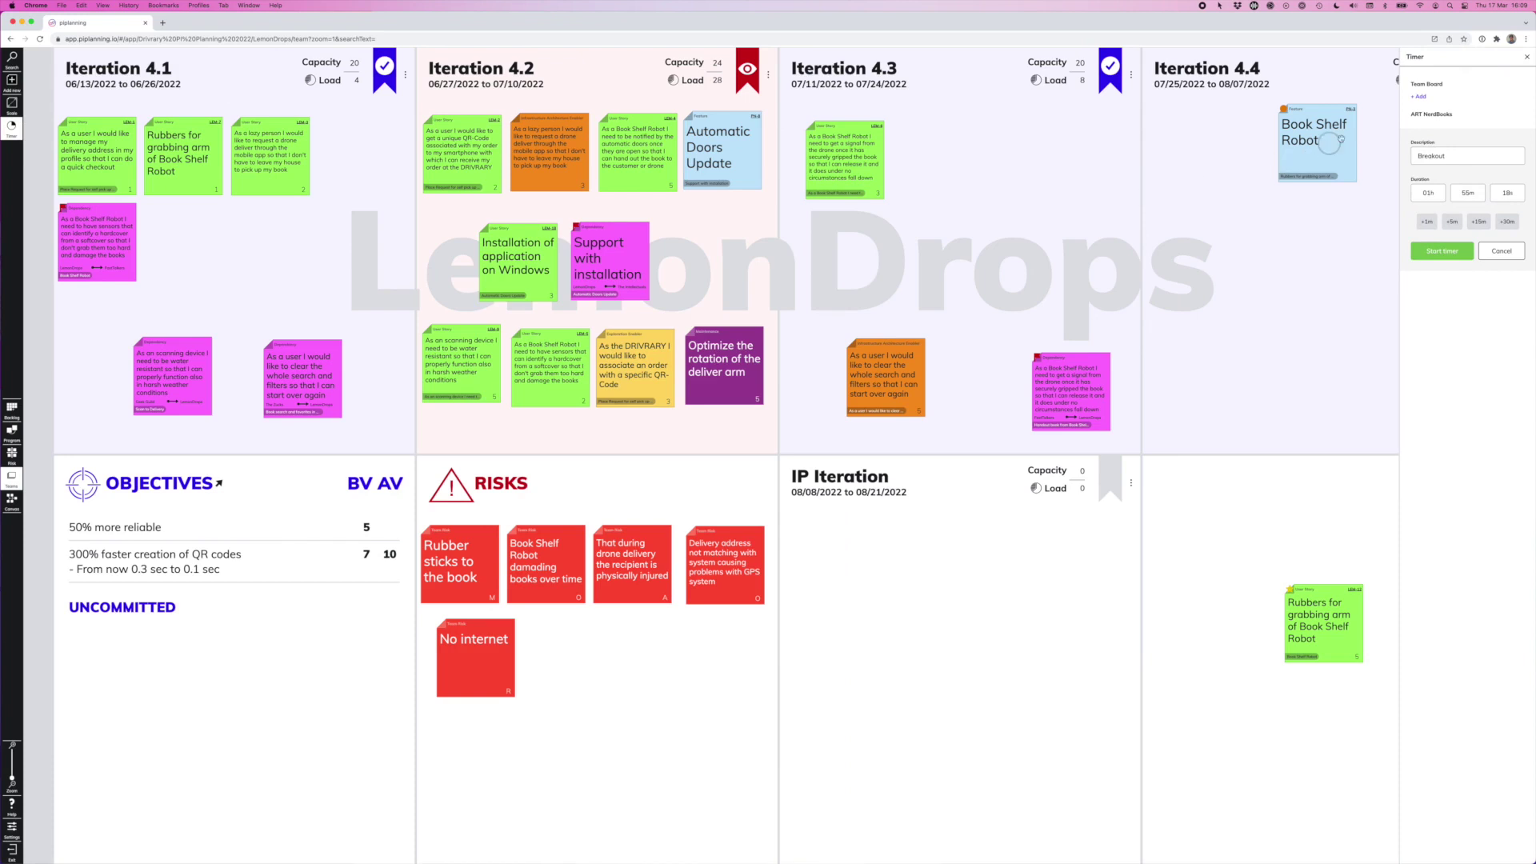
pyautogui.click(1419, 97)
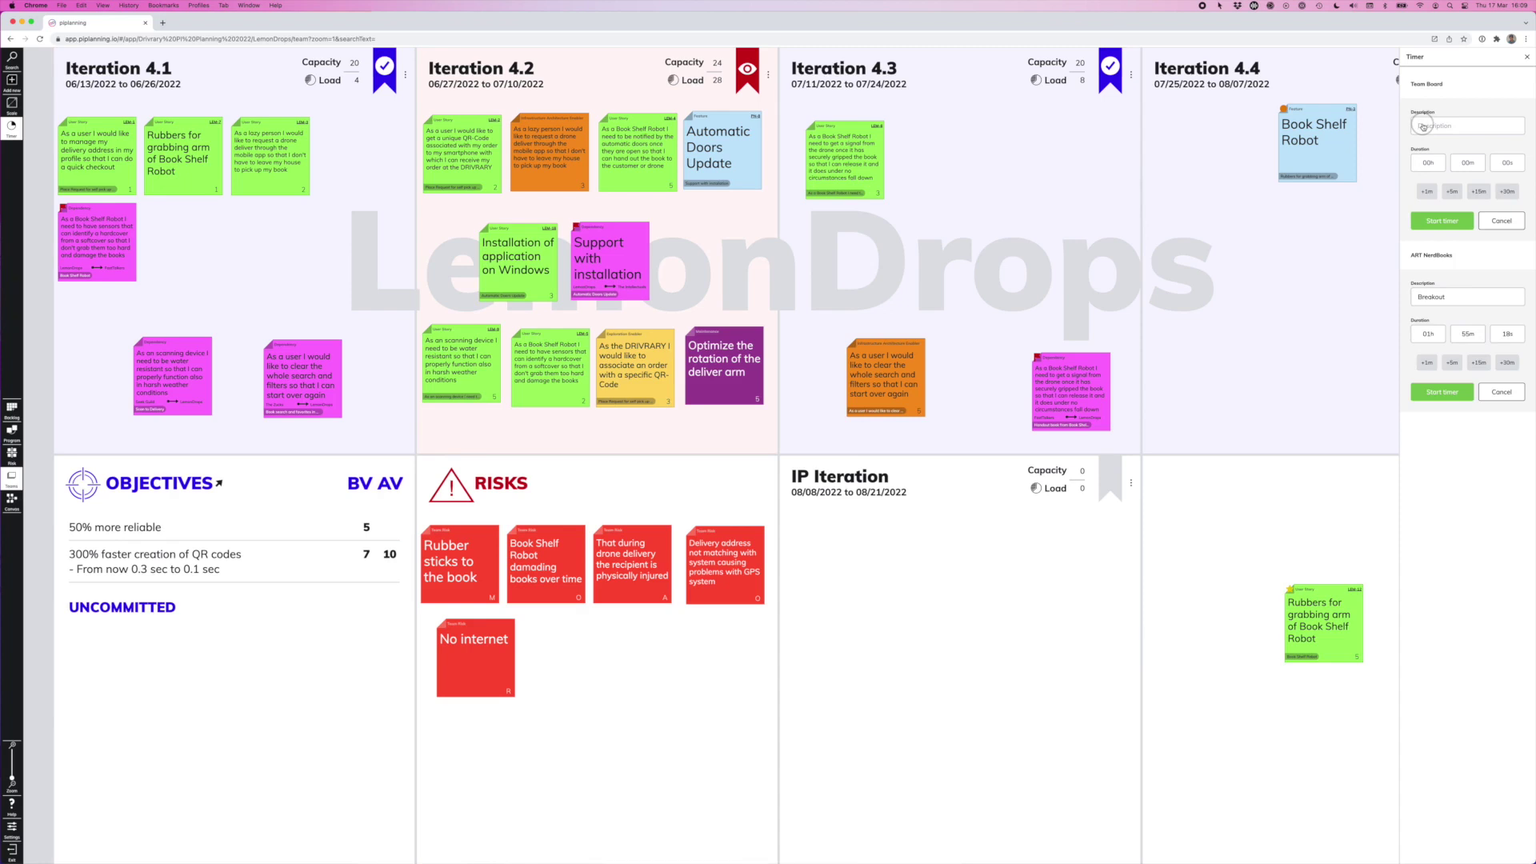
pyautogui.click(1423, 126)
pyautogui.click(1464, 392)
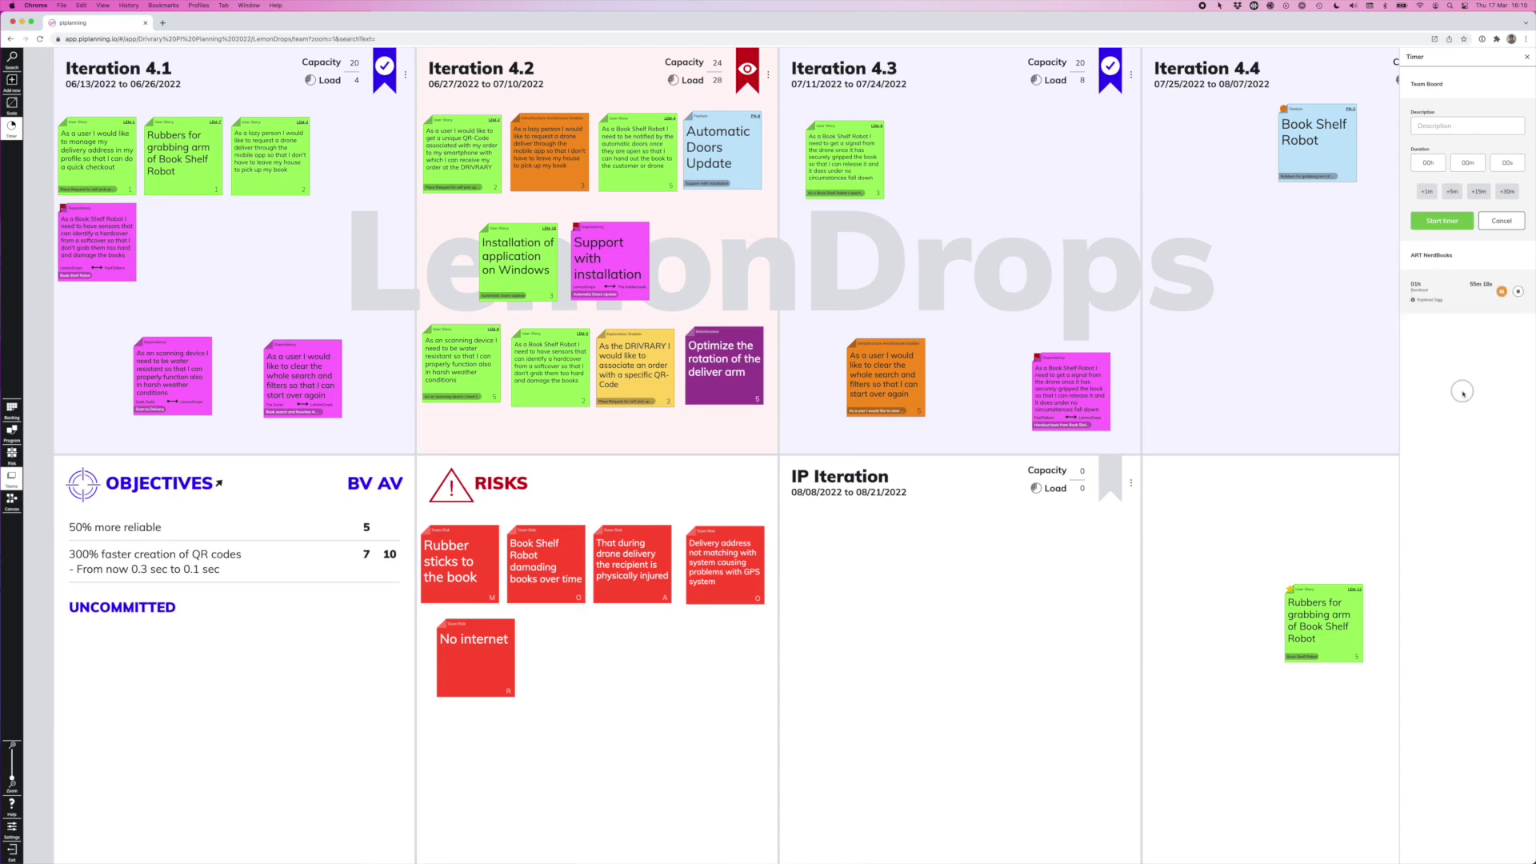